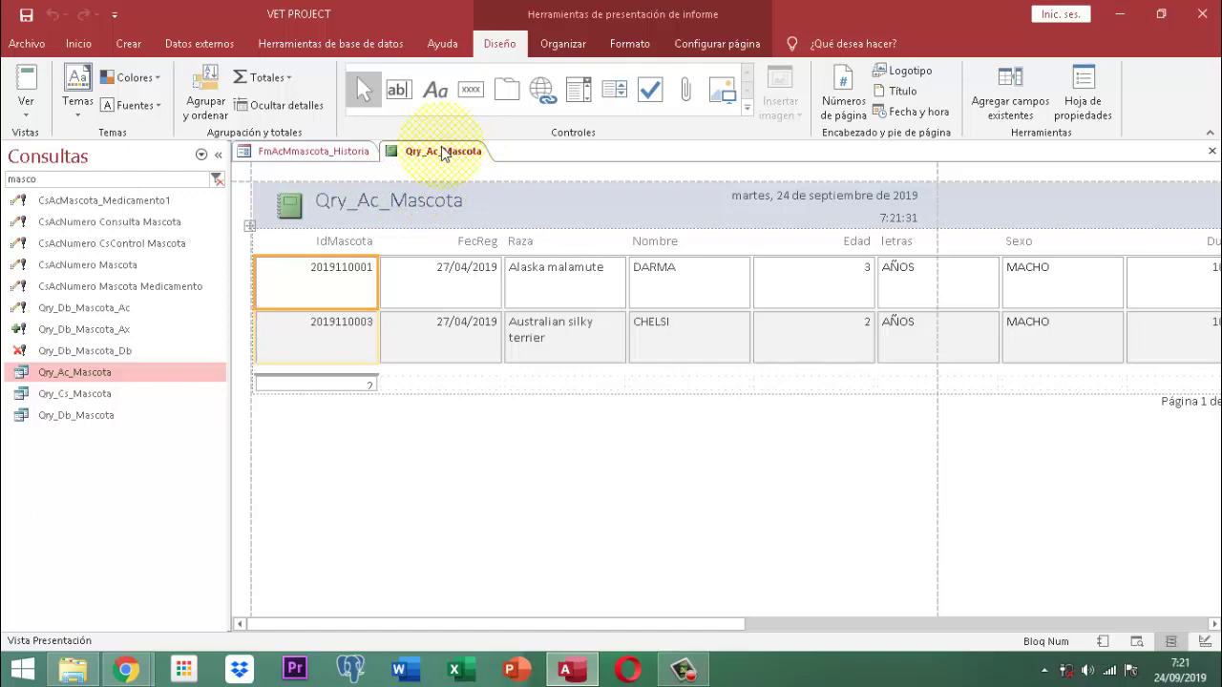
# Switch the Qry_Ac_Mascota report to Design view and display the event properties of the whole report.
pyautogui.rightClick(442, 152)
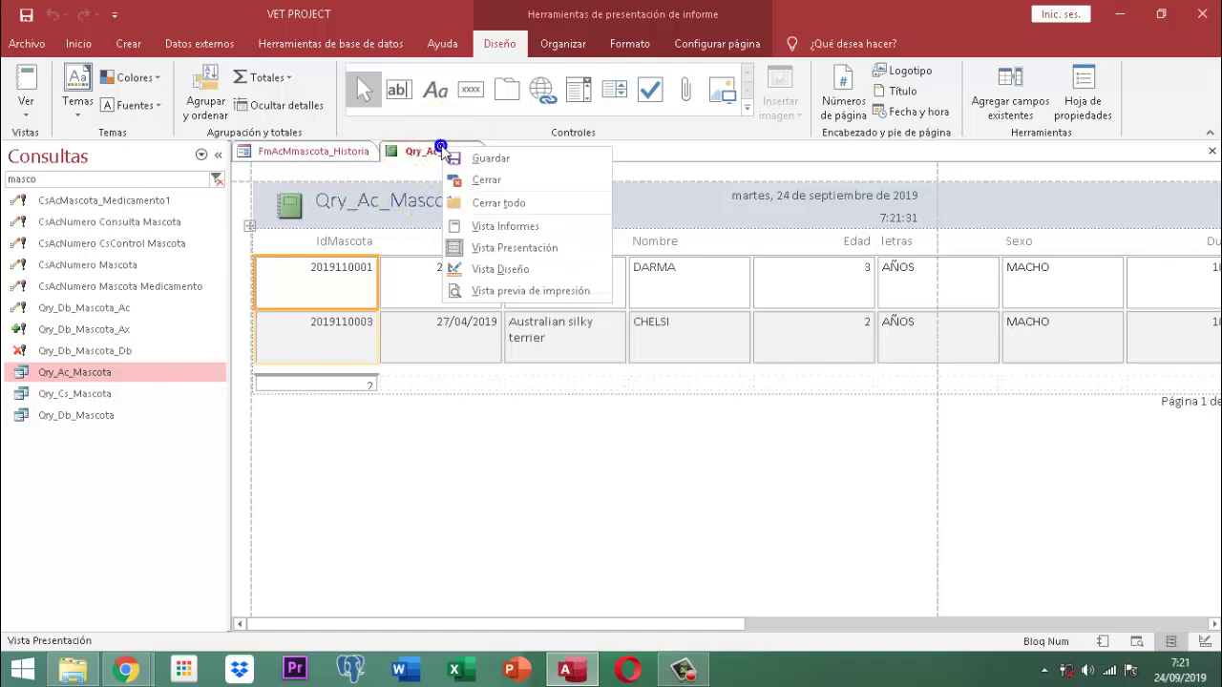
pyautogui.click(502, 271)
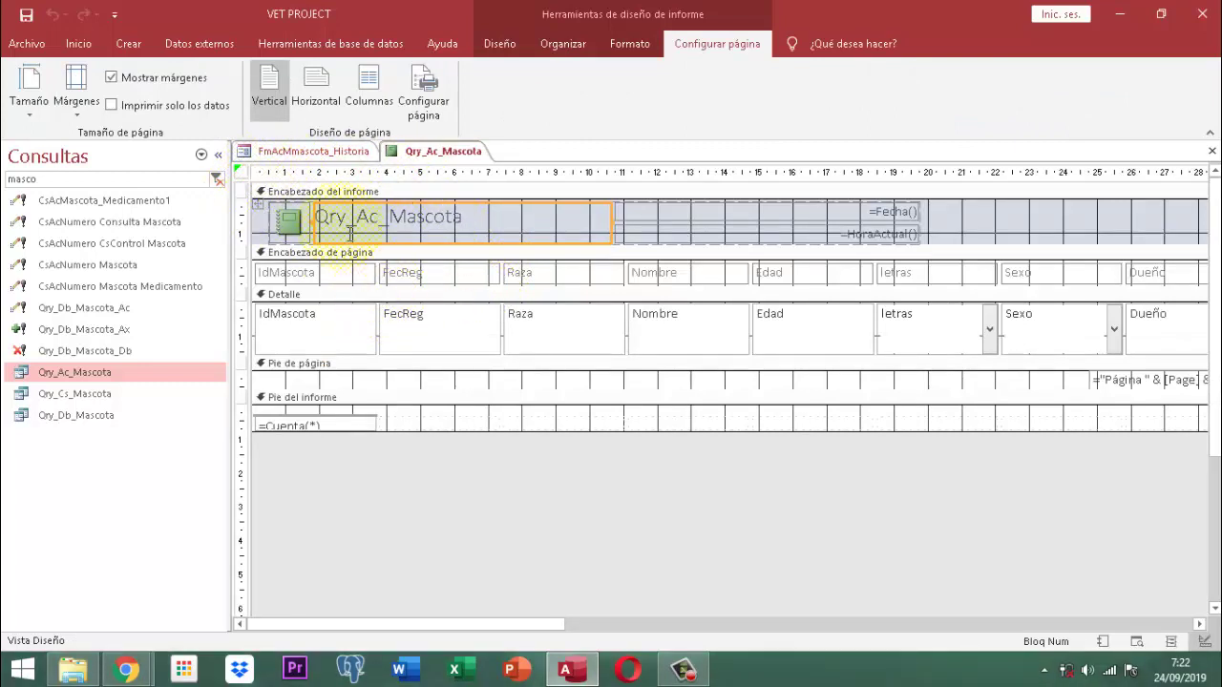
pyautogui.click(239, 172)
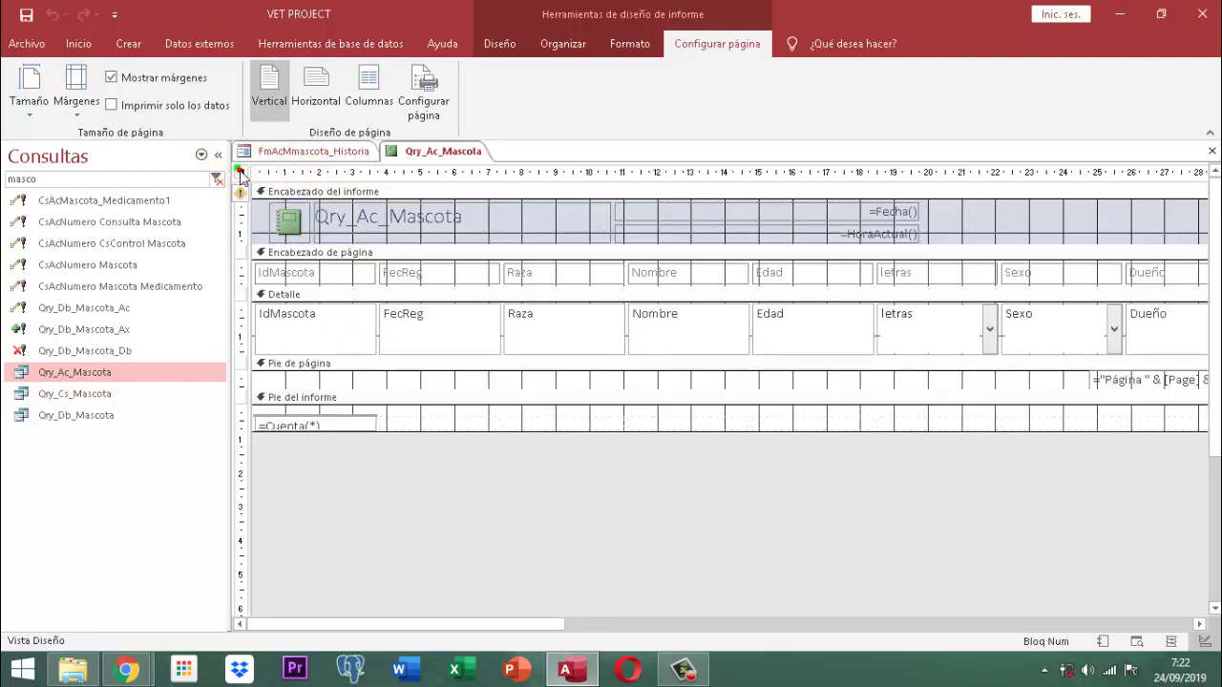
pyautogui.click(501, 46)
pyautogui.click(500, 45)
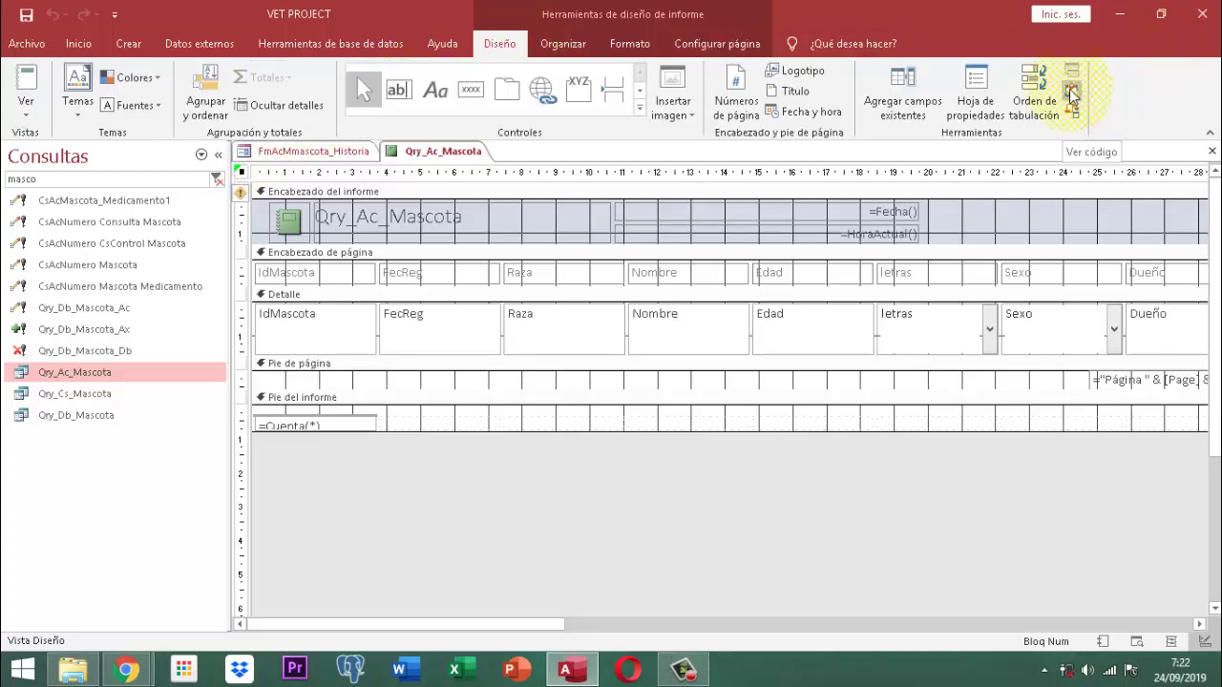
pyautogui.click(983, 100)
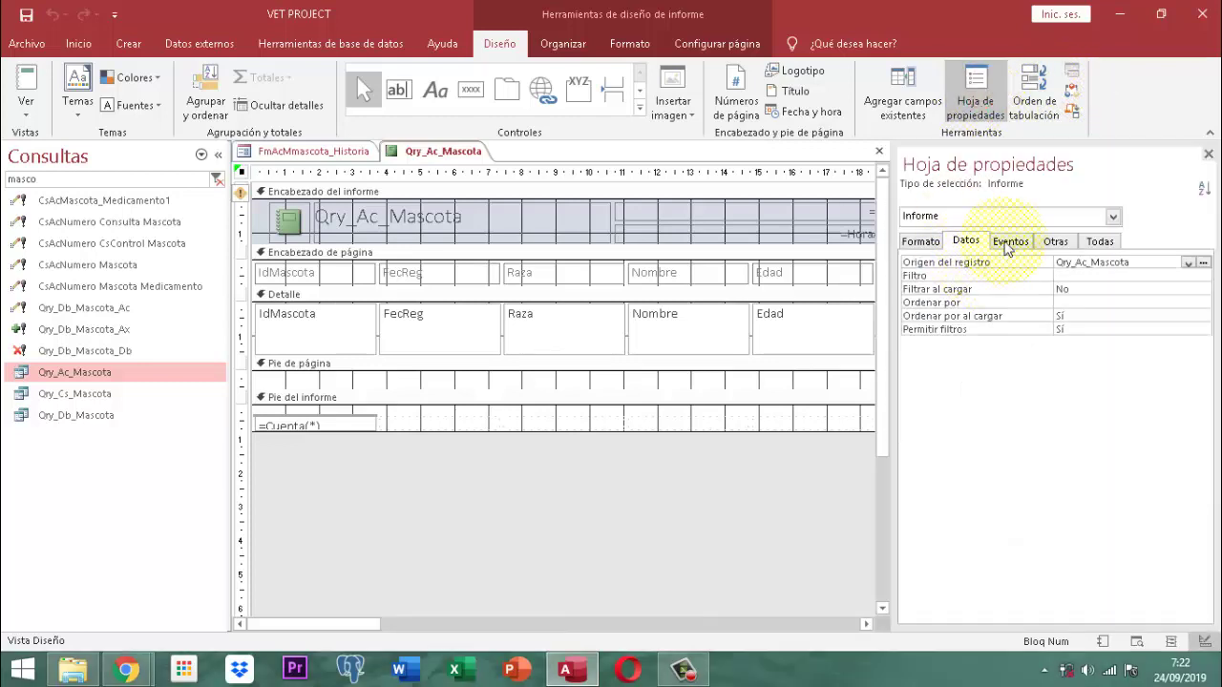
pyautogui.click(1008, 244)
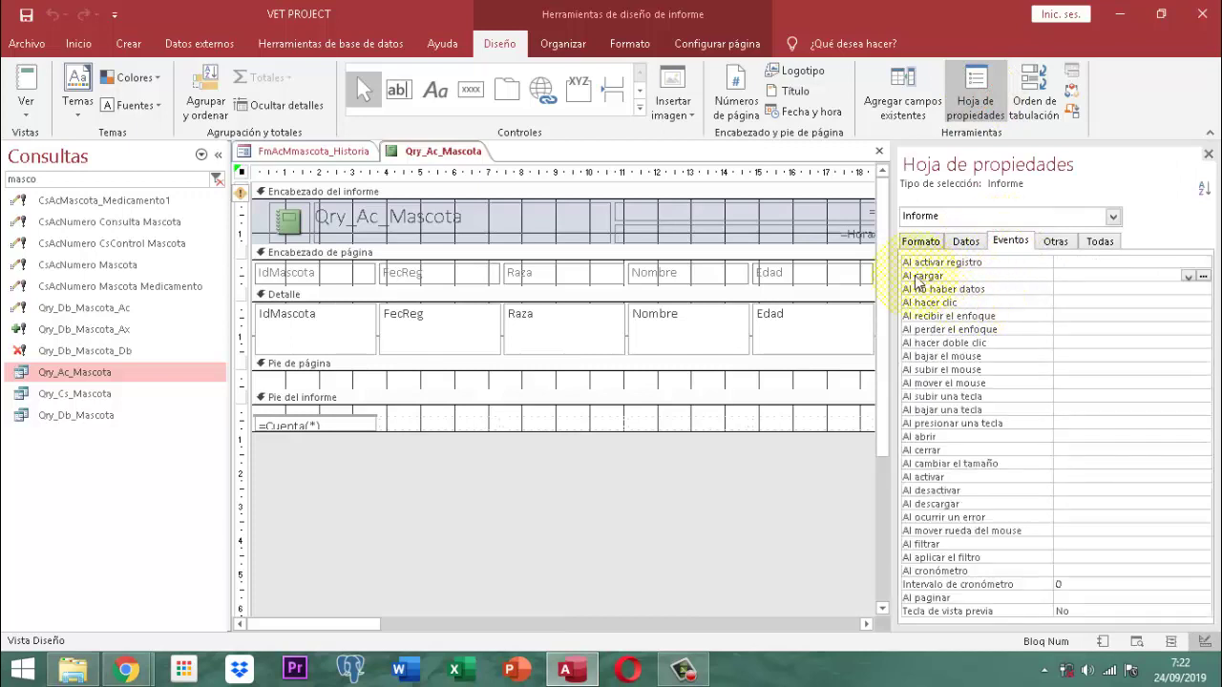
# Create a code procedure for the report's Al cargar event containing Me.ImagenFE.Picture = MiImagenEF(), and close the property sheet.
pyautogui.click(1202, 276)
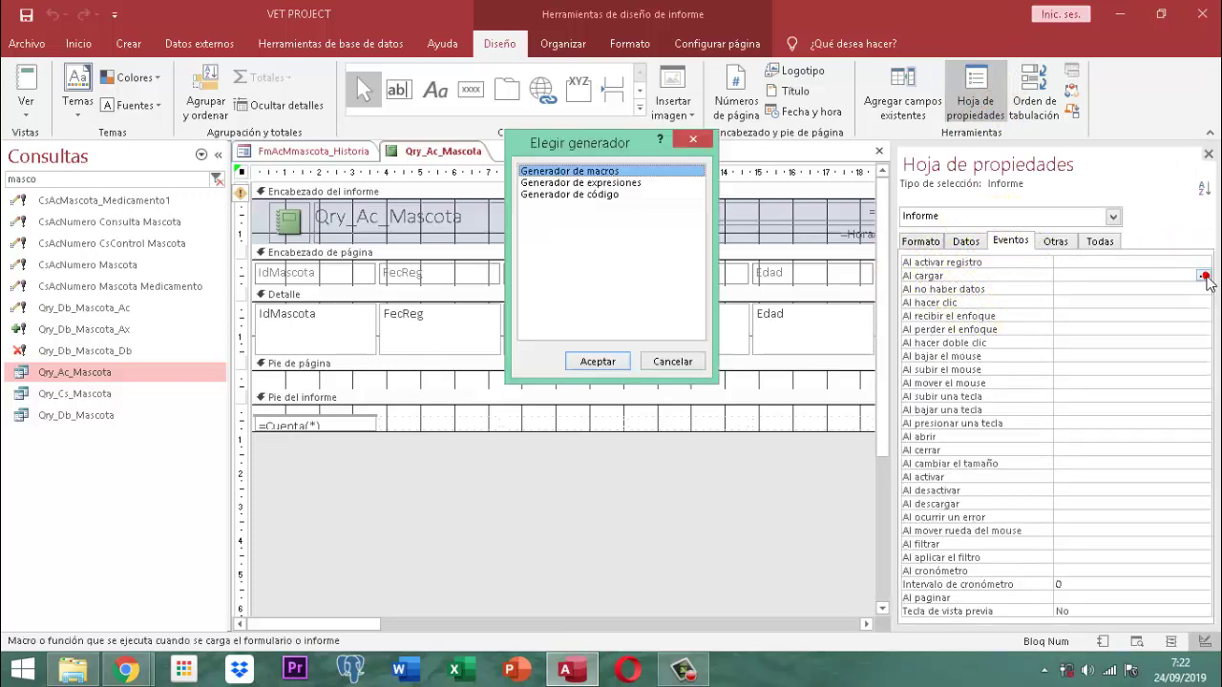
pyautogui.click(564, 196)
pyautogui.click(598, 362)
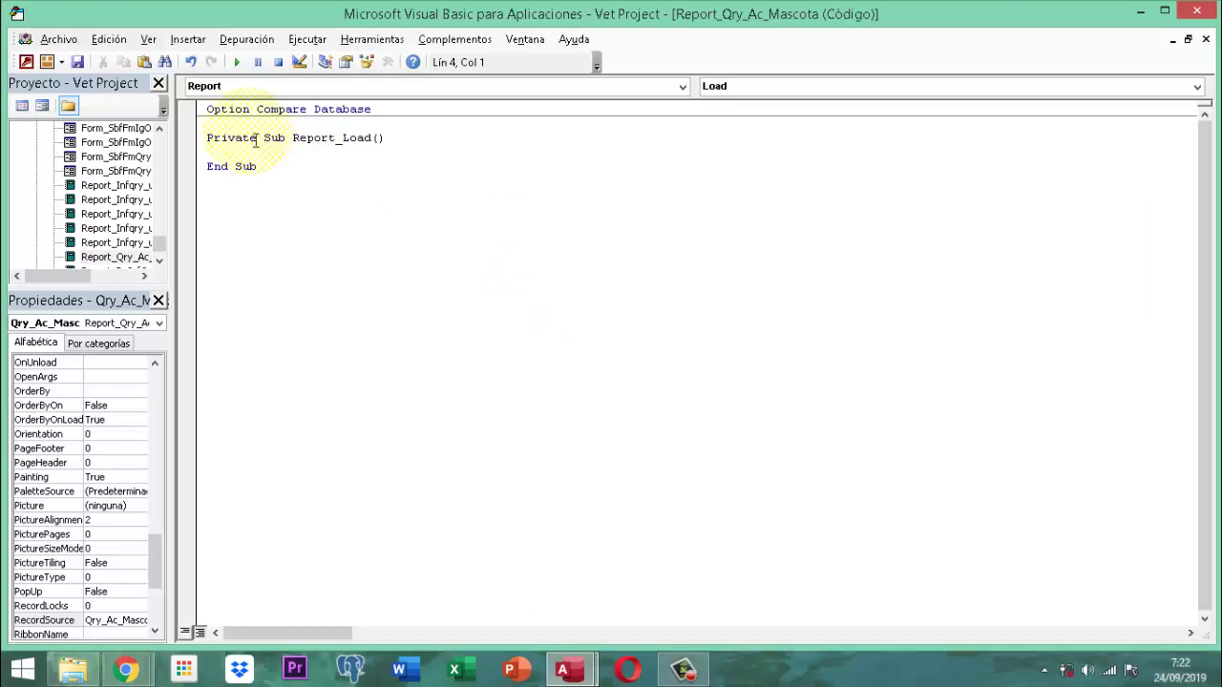
pyautogui.write('Me.ImagenFE.Picture = MiImagenEF()')
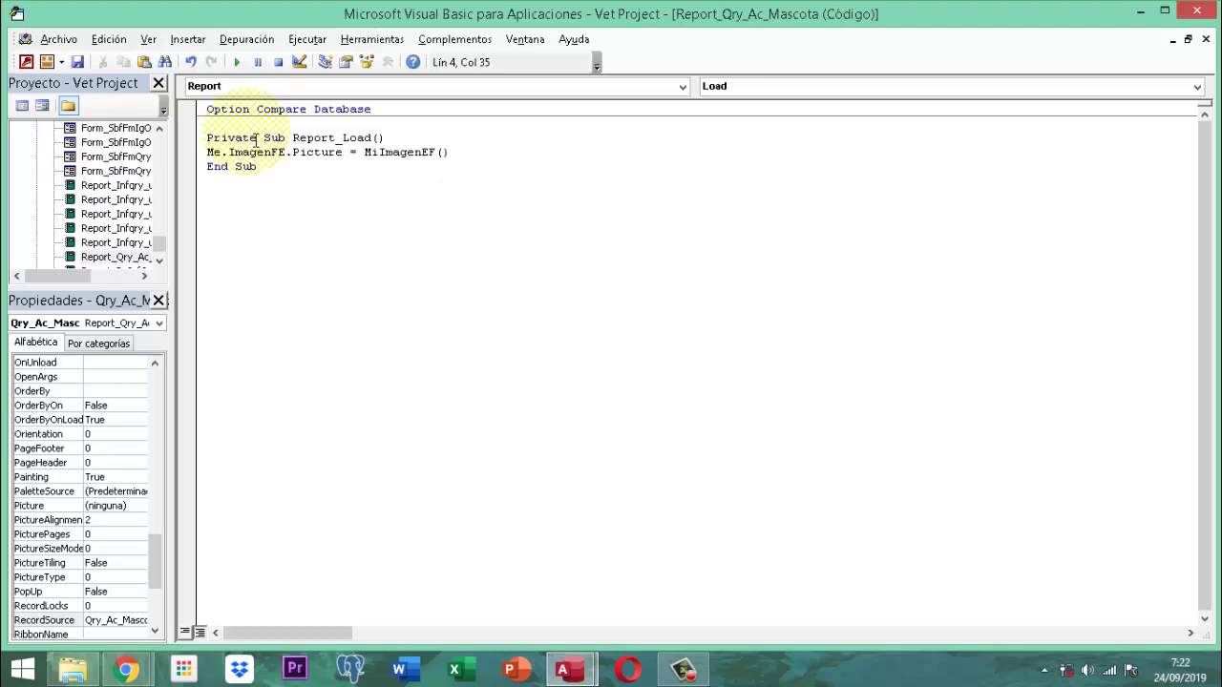
pyautogui.click(1197, 11)
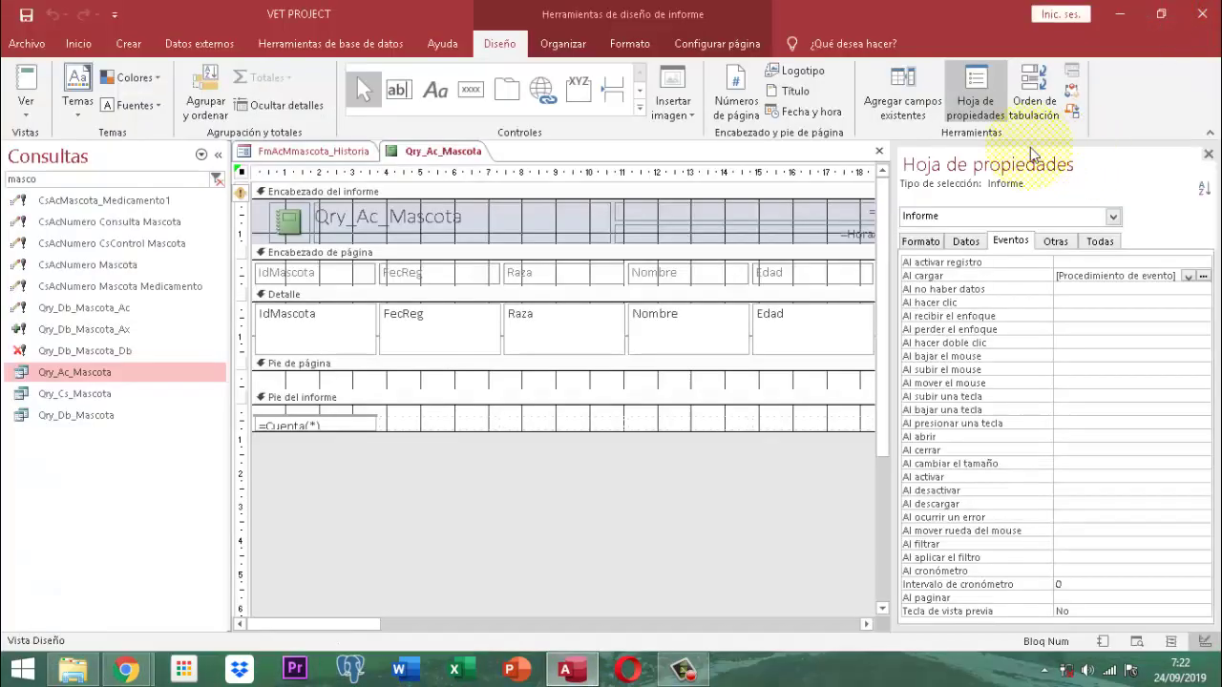
pyautogui.click(1208, 155)
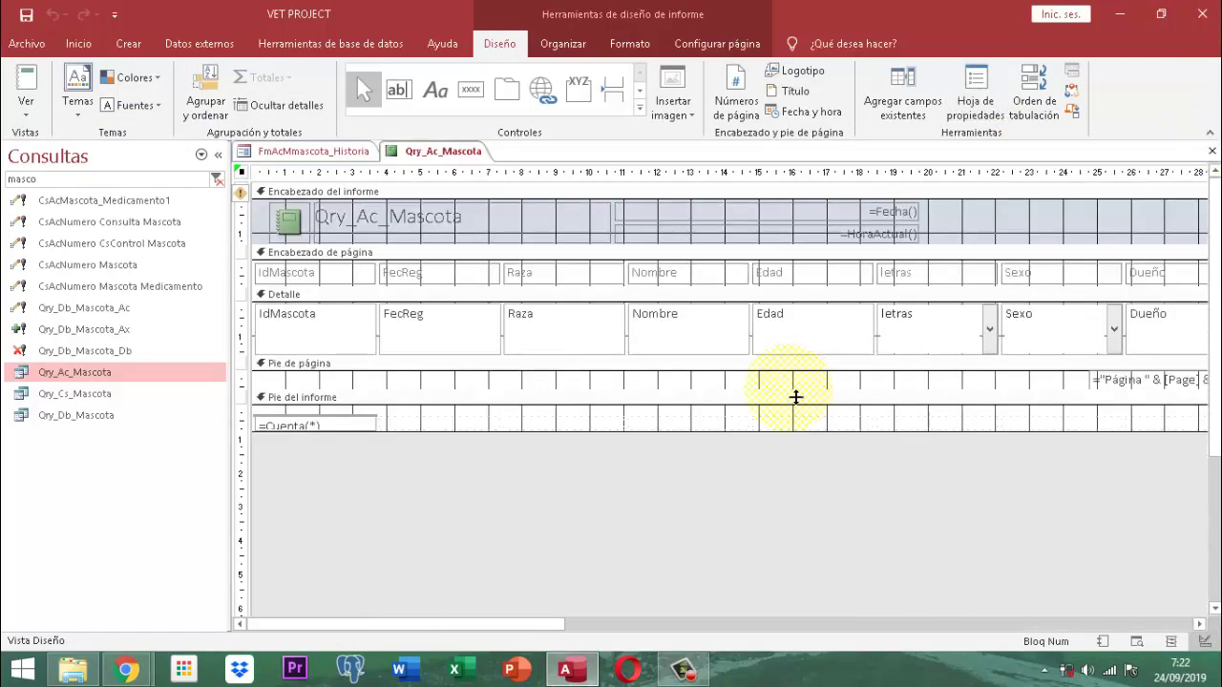
# Delete the whole tabular layout of labels and fields from the page header, detail and report footer.
pyautogui.click(296, 273)
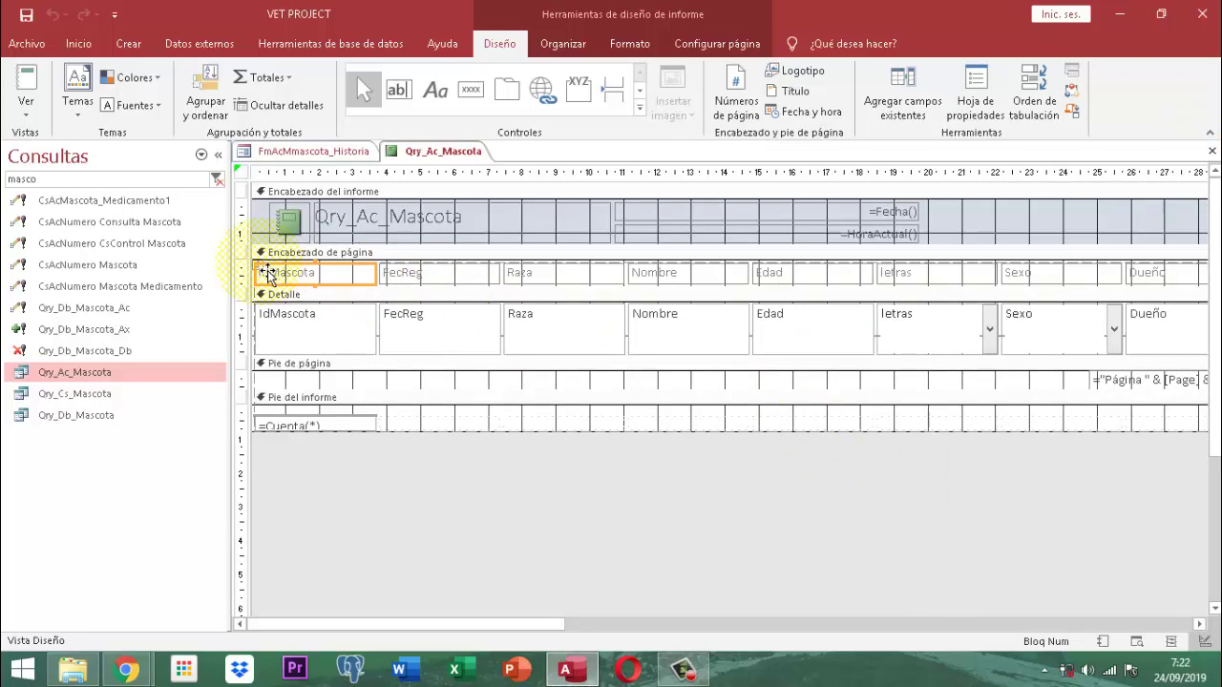
pyautogui.hotkey('ctrl', 'a')
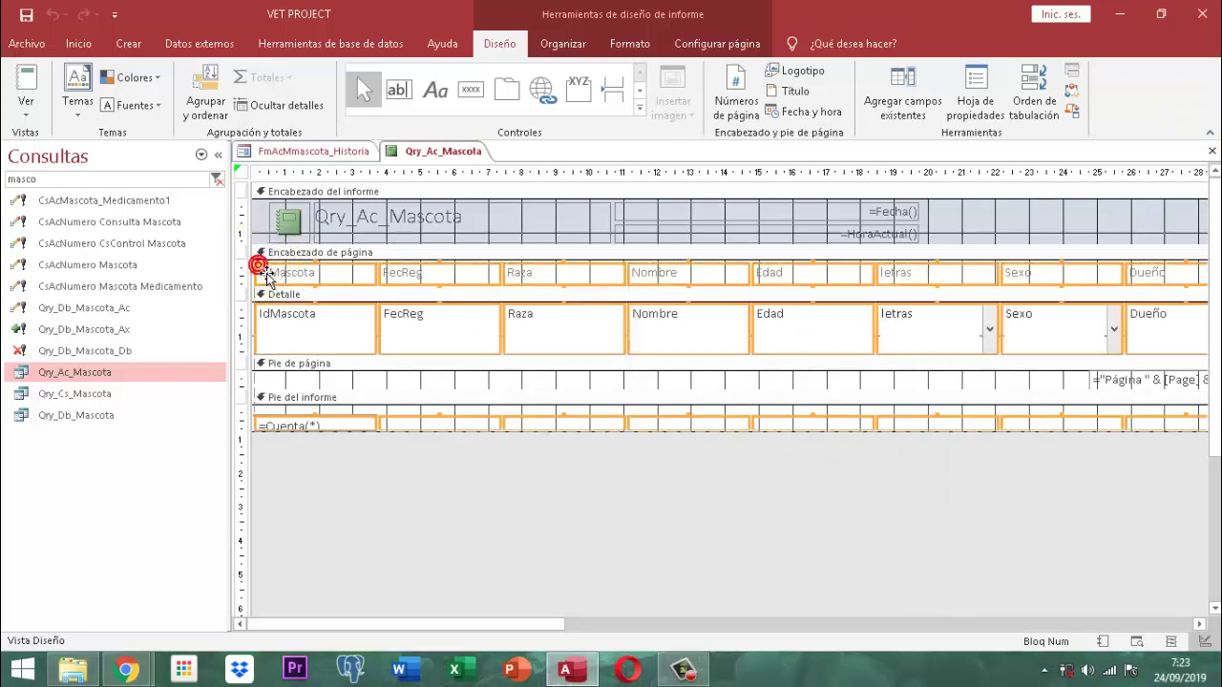
pyautogui.press('Delete')
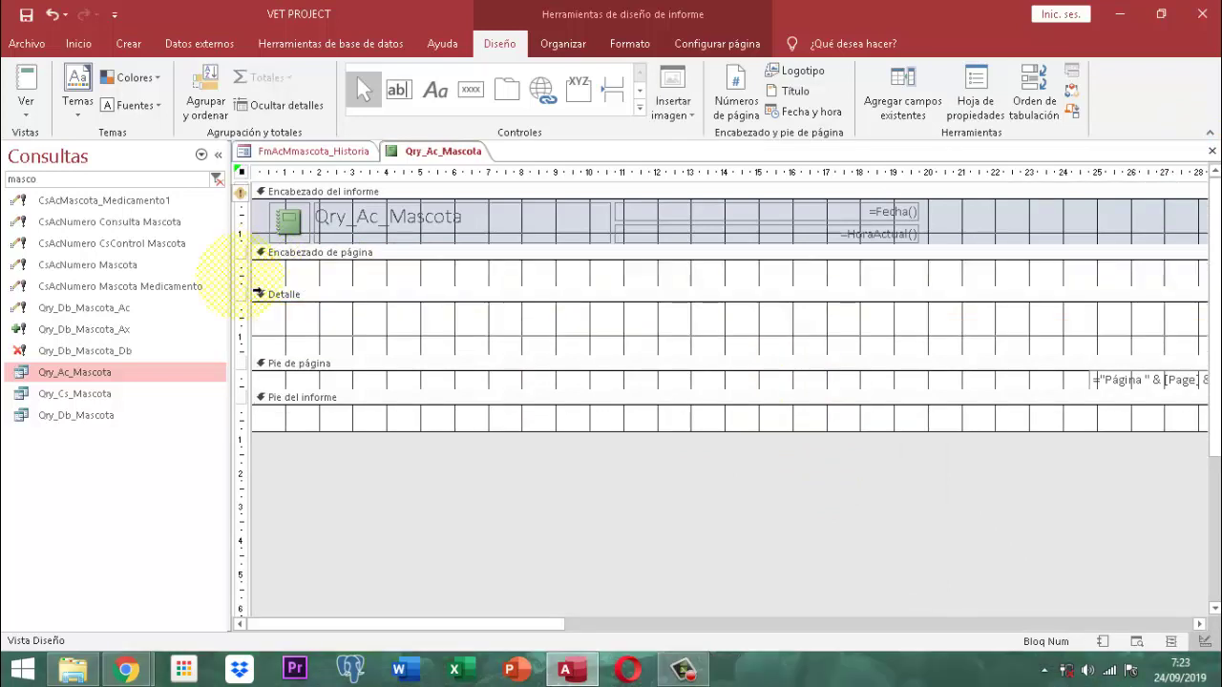
# Move the page-number expression in the page footer to about 1 cm from the report's left edge.
pyautogui.click(1108, 382)
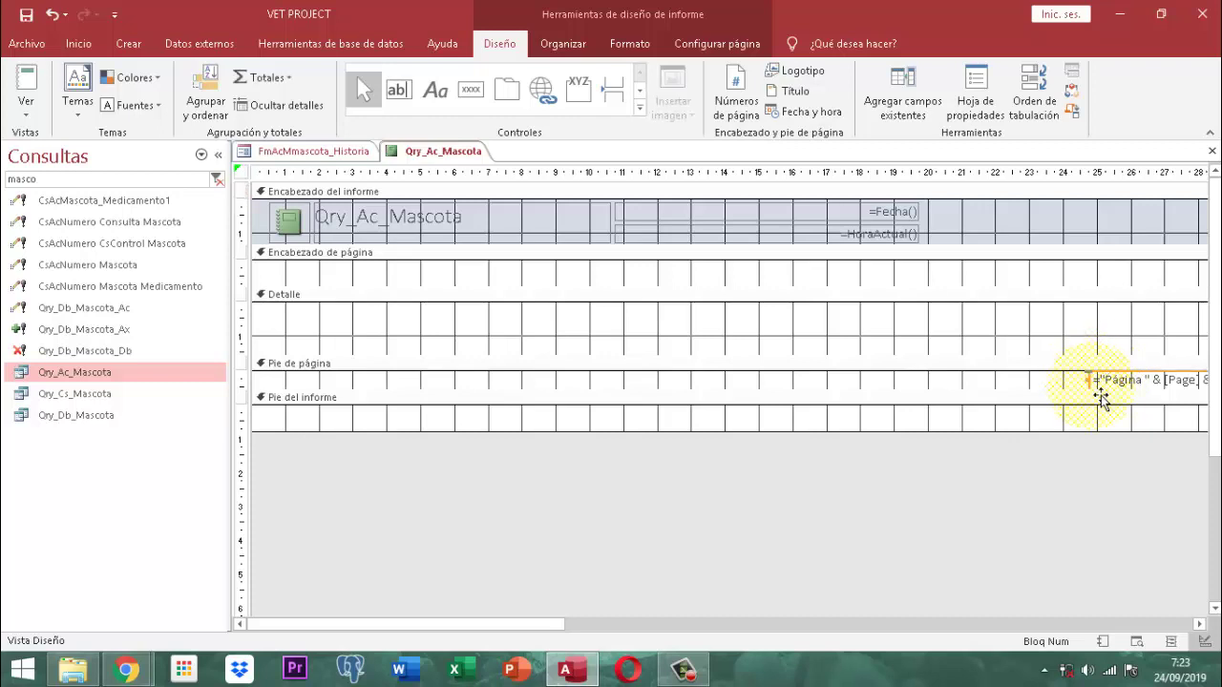
pyautogui.press('Left')
pyautogui.press('Left')
pyautogui.press('Left')
pyautogui.press('Left')
pyautogui.press('Left')
pyautogui.press('Left')
pyautogui.press('Left')
pyautogui.press('Left')
pyautogui.press('Left')
pyautogui.press('Left')
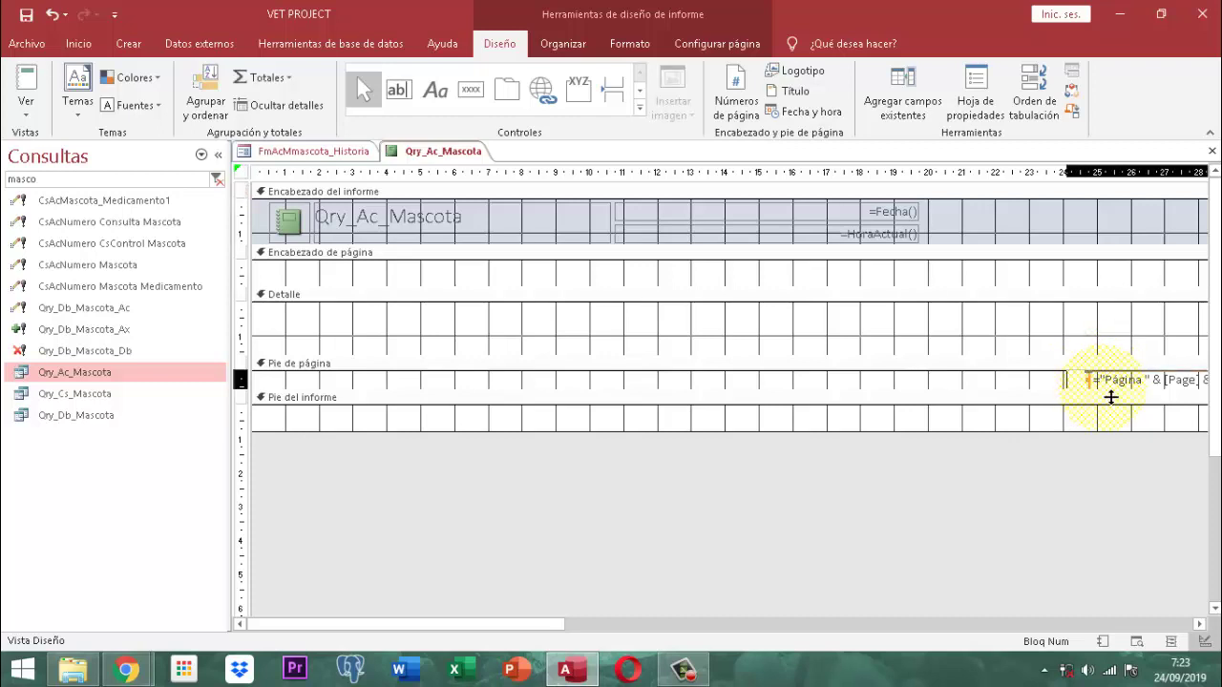
pyautogui.press('Left')
pyautogui.press('Left')
pyautogui.press('Left')
pyautogui.press('Left')
pyautogui.press('Left')
pyautogui.press('Left')
pyautogui.press('Left')
pyautogui.press('Left')
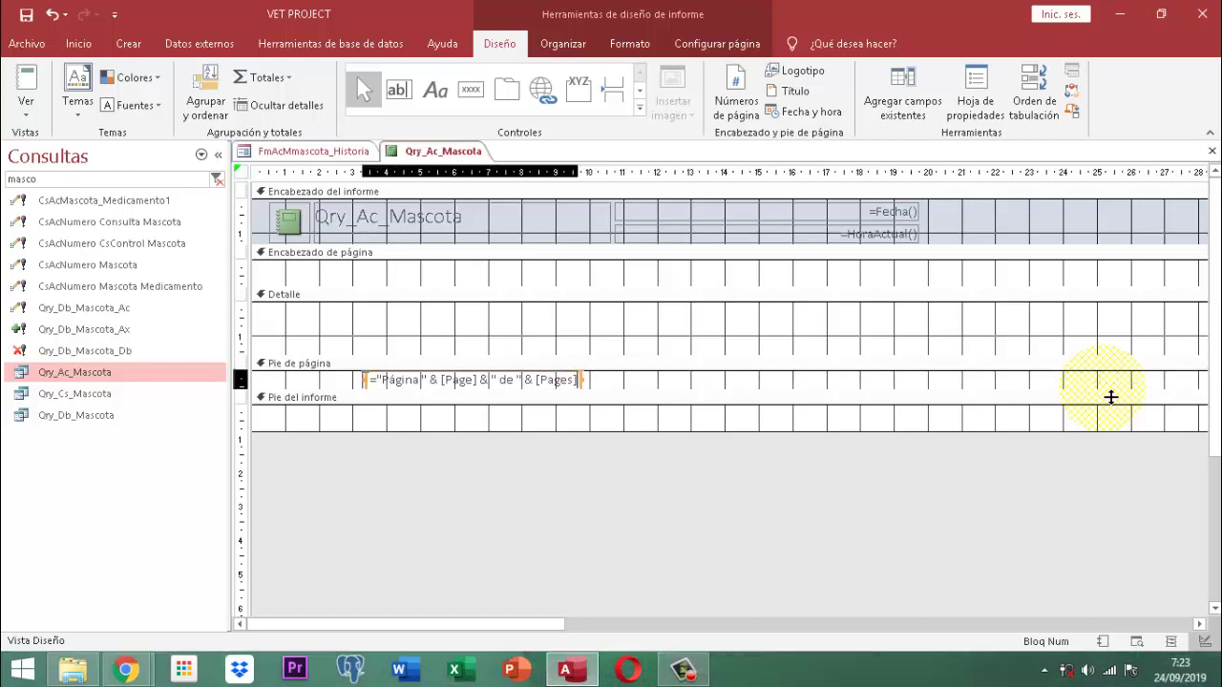
pyautogui.press('Left')
pyautogui.press('Left')
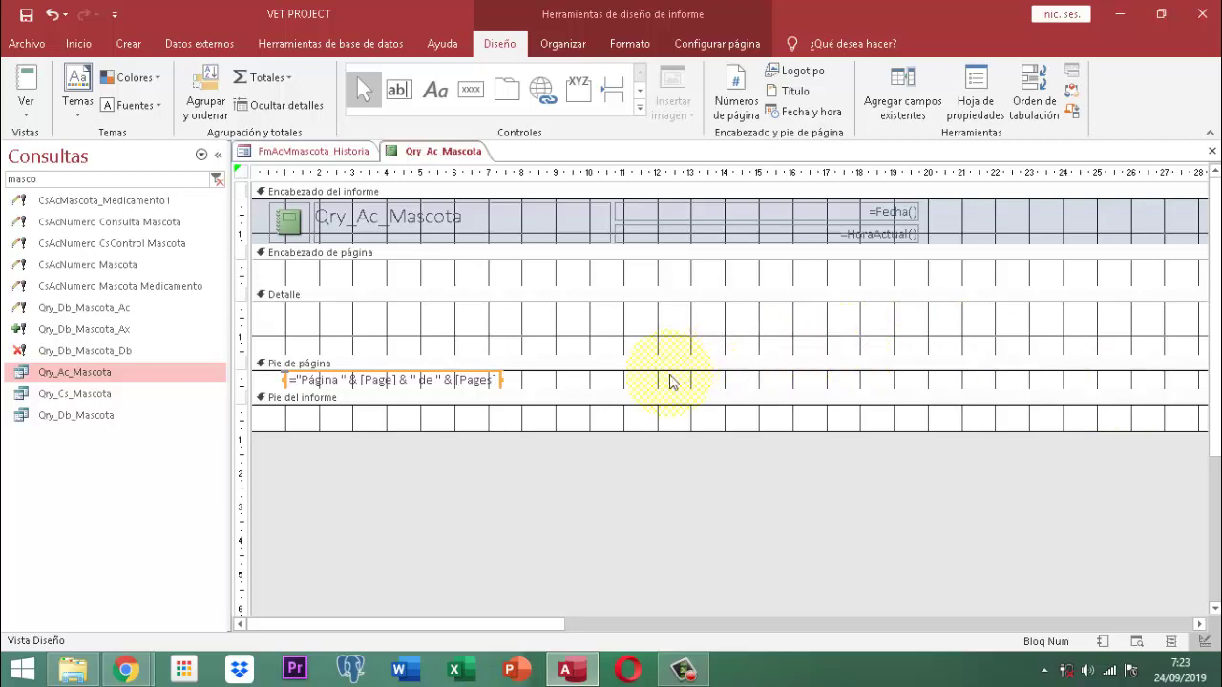
pyautogui.click(661, 474)
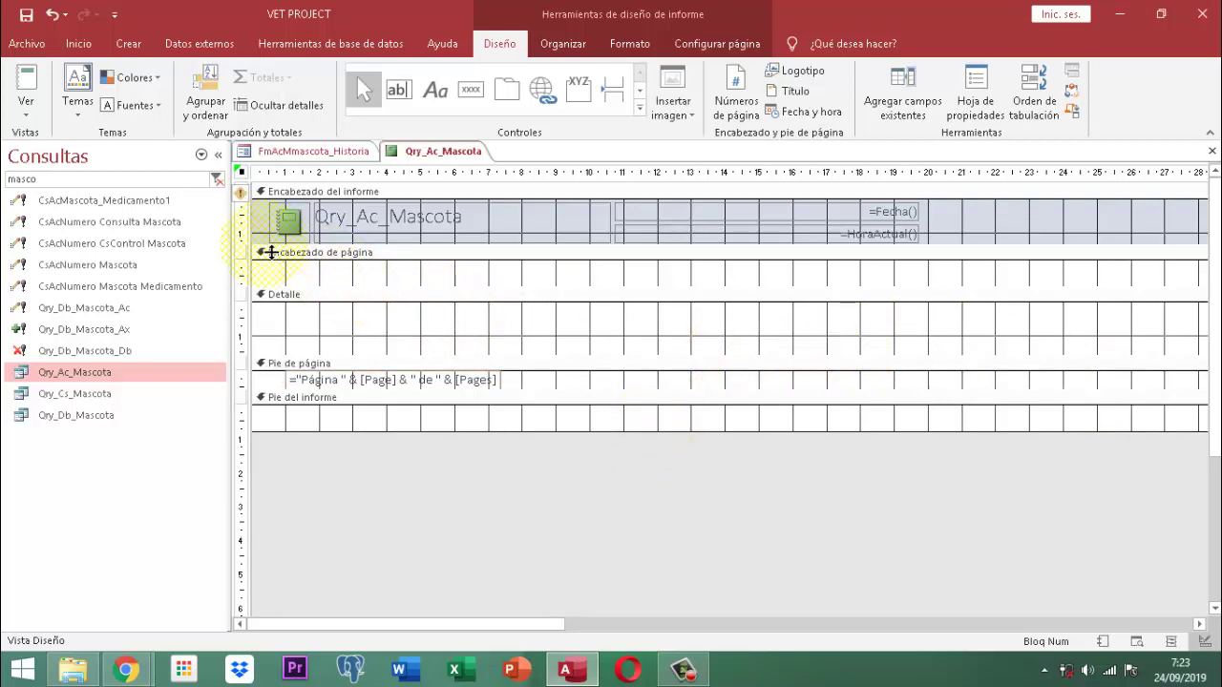
# Enlarge the report header to about 5 cm high and move its logo, title, date and time down to the section's lower edge.
pyautogui.moveTo(271, 252); pyautogui.dragTo(275, 358)
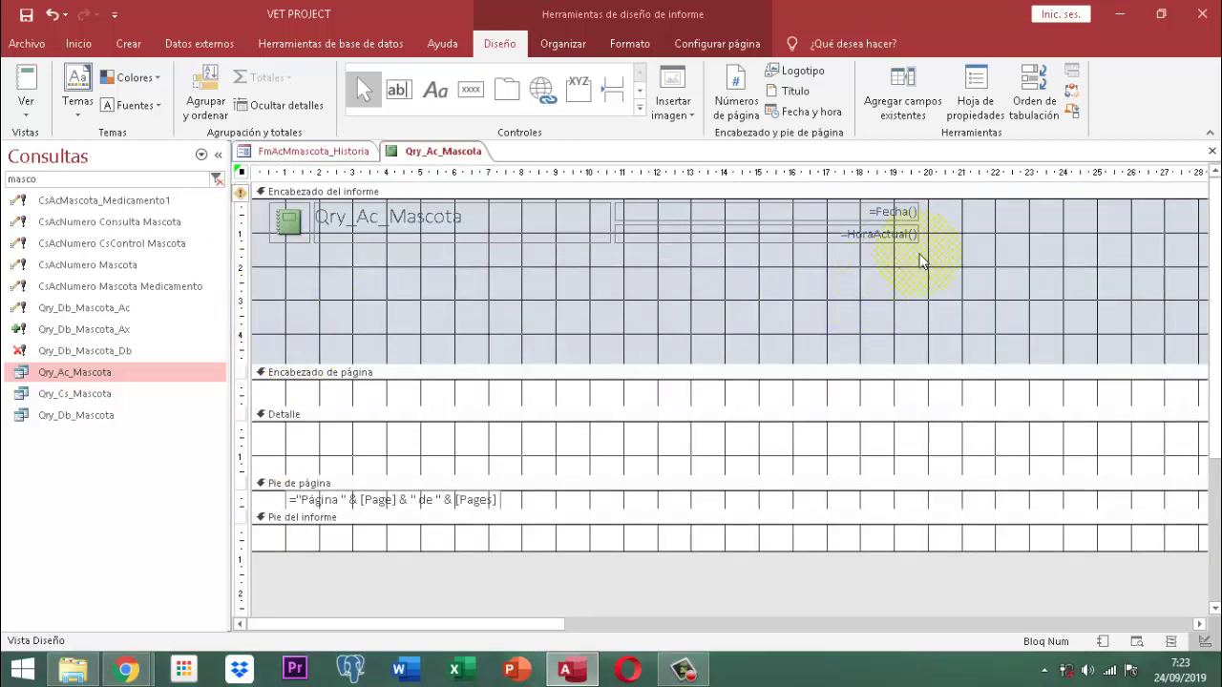
pyautogui.moveTo(966, 264); pyautogui.dragTo(264, 201)
pyautogui.moveTo(401, 239); pyautogui.dragTo(398, 348)
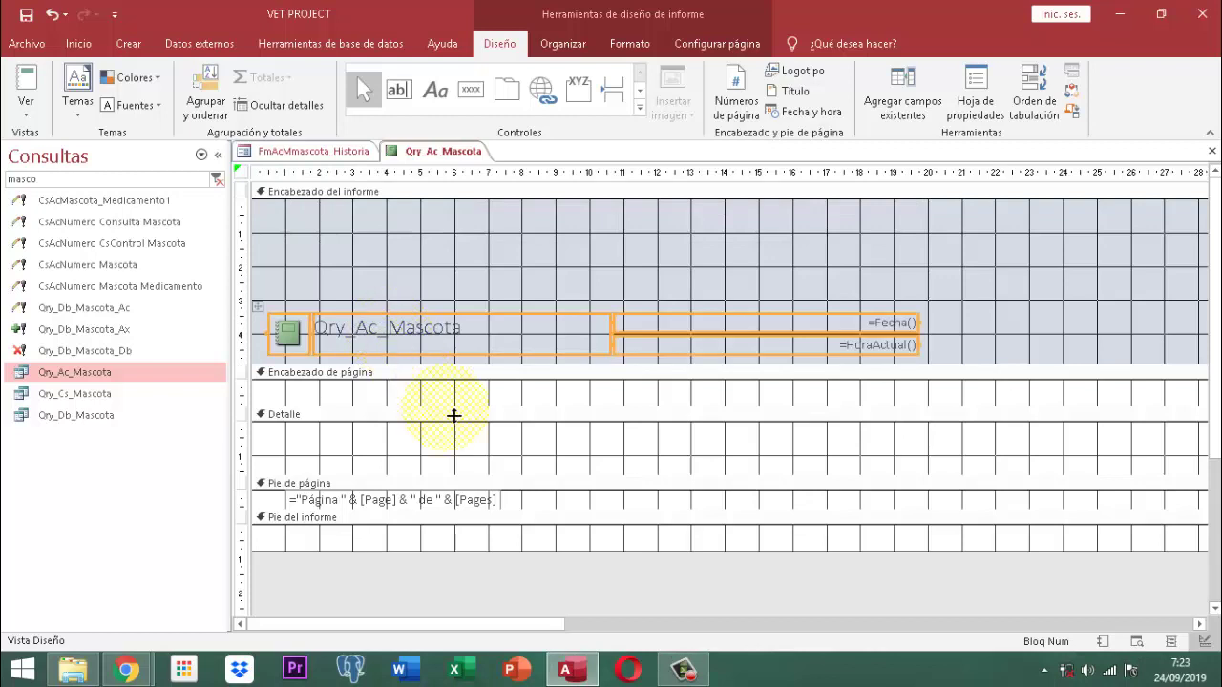
pyautogui.click(586, 586)
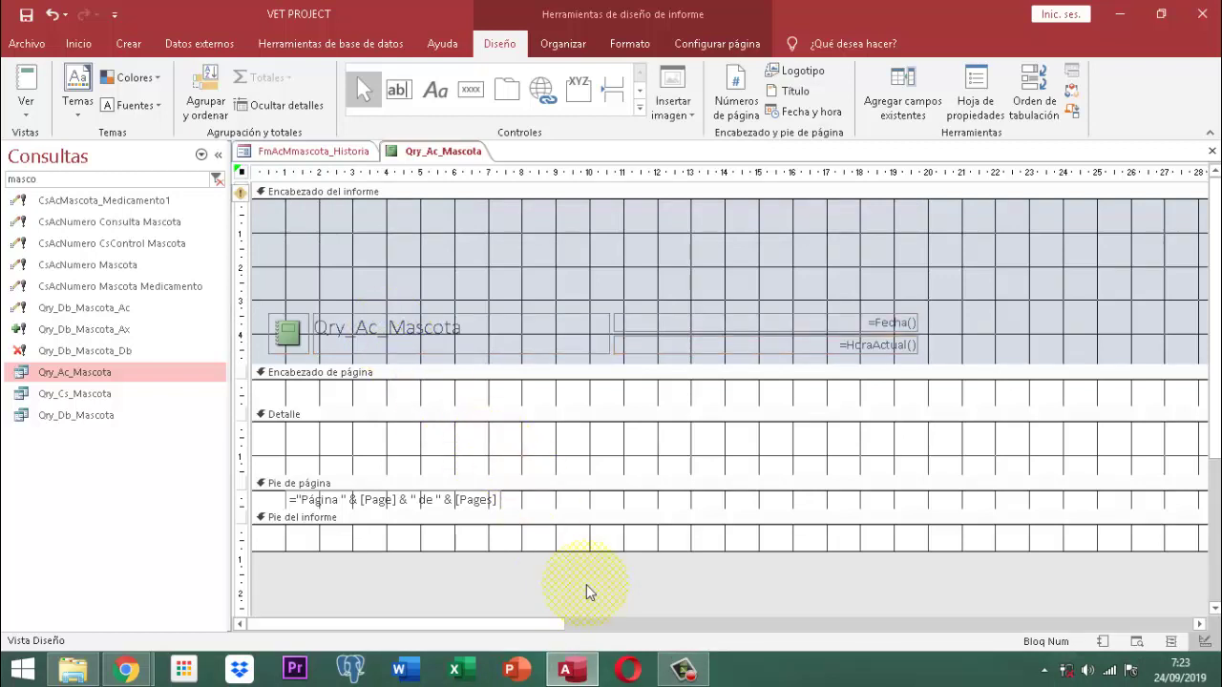
# Copy all header and detail controls of the FmAcMmascota_Historia form and paste them into the Qry_Ac_Mascota report.
pyautogui.click(242, 173)
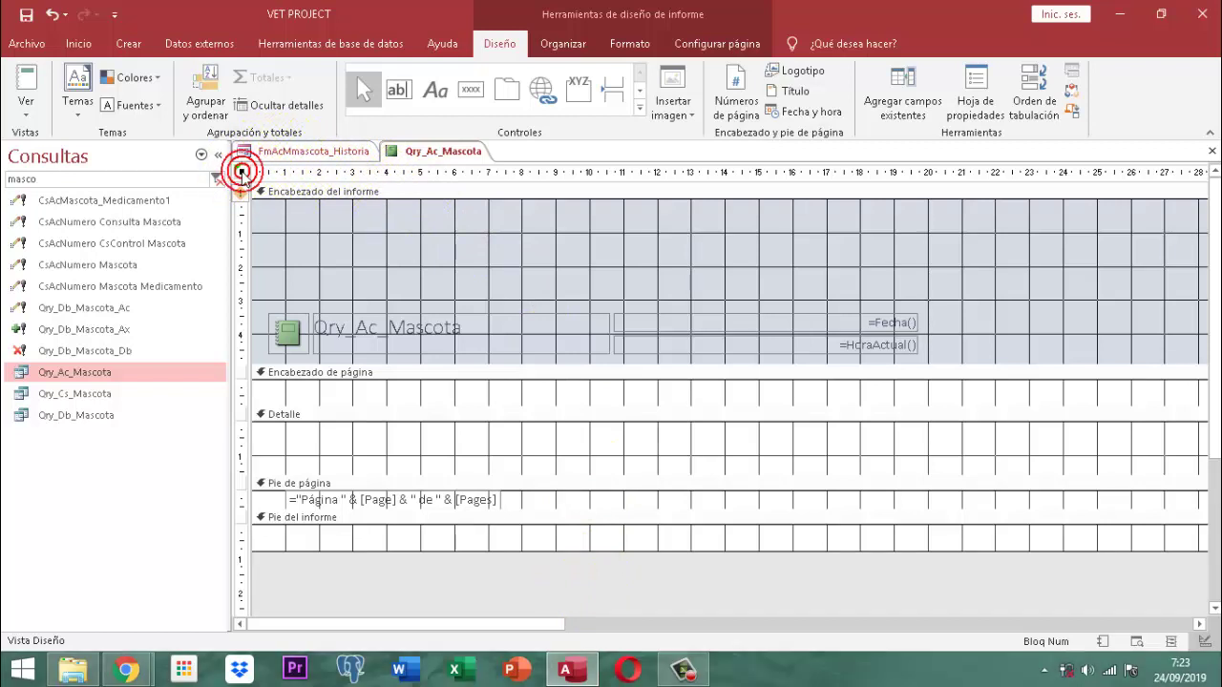
pyautogui.click(291, 152)
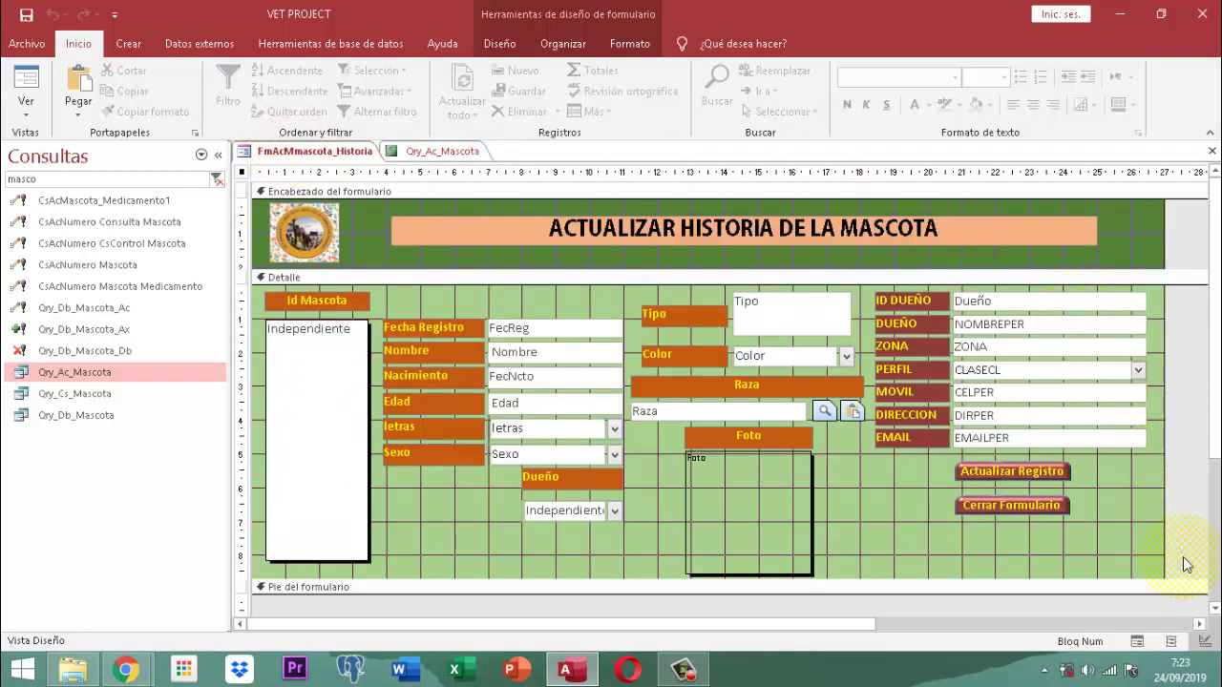
pyautogui.moveTo(1184, 556)
pyautogui.mouseDown()
pyautogui.moveTo(1169, 502)
pyautogui.moveTo(910, 303)
pyautogui.moveTo(613, 233)
pyautogui.moveTo(425, 230)
pyautogui.moveTo(264, 196)
pyautogui.mouseUp()
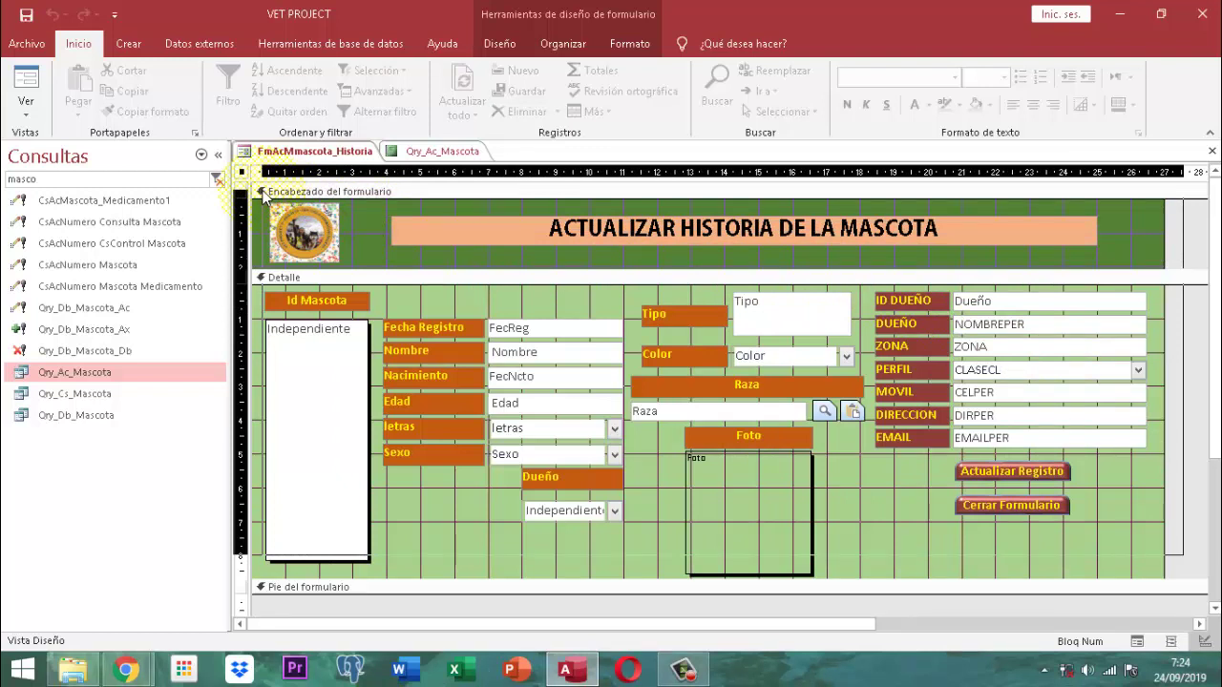
pyautogui.moveTo(264, 196); pyautogui.dragTo(264, 196)
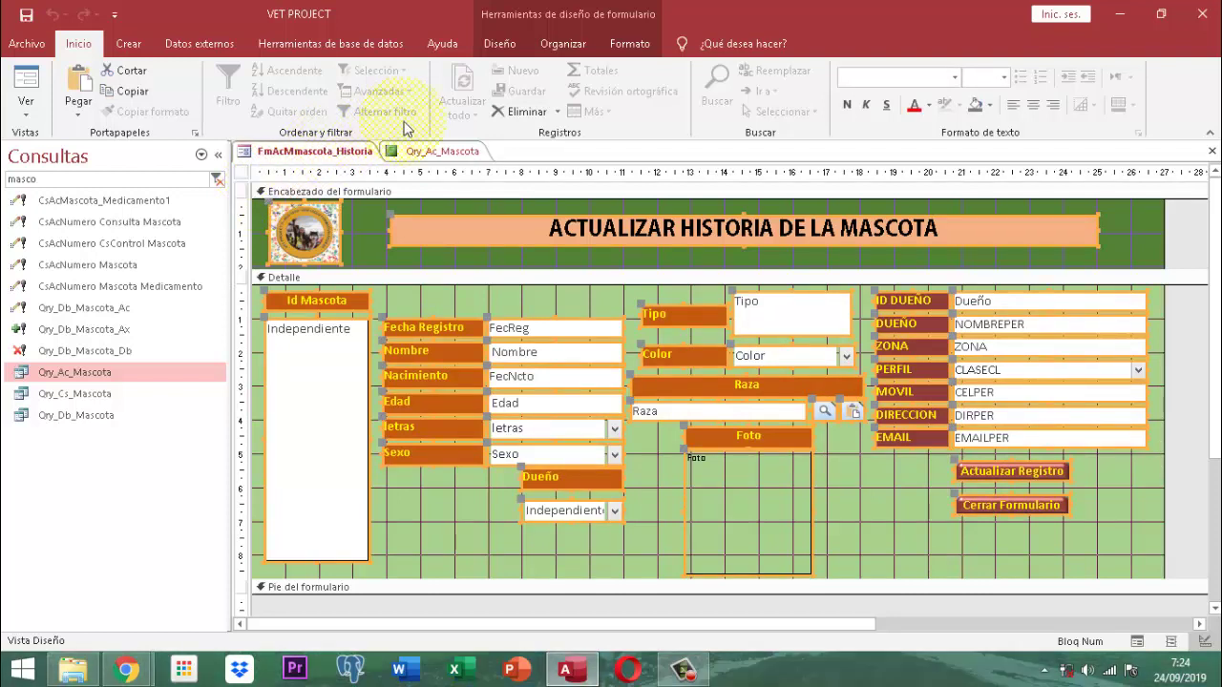
pyautogui.click(446, 154)
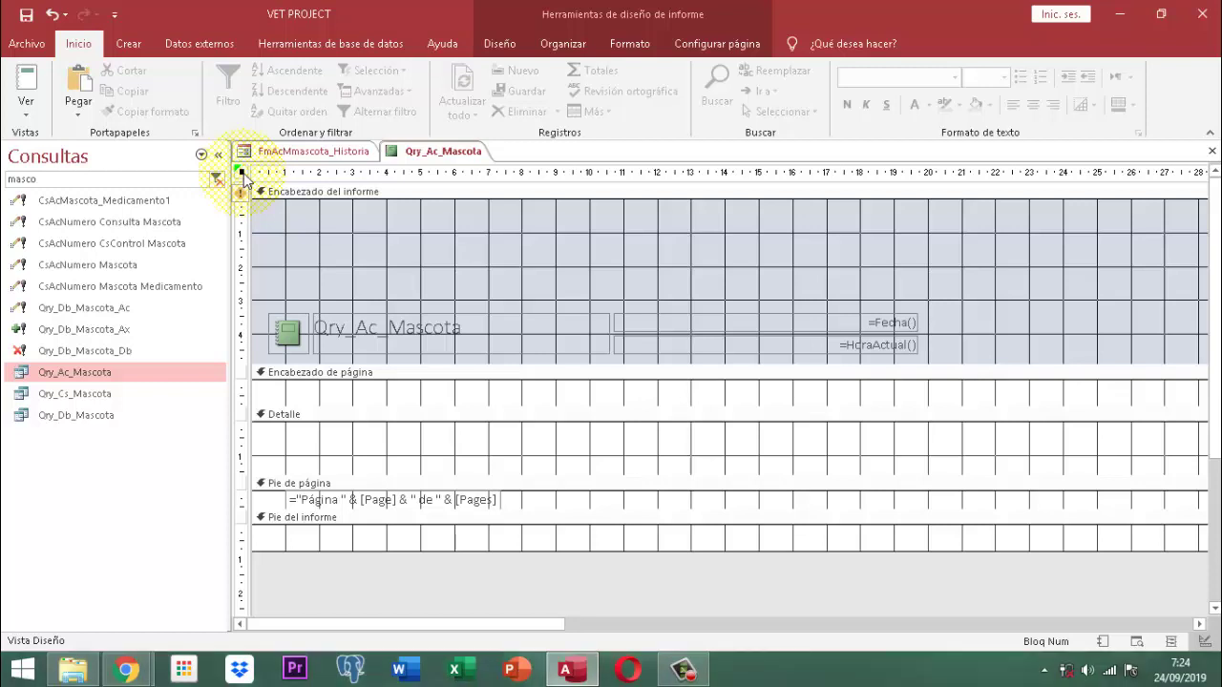
pyautogui.click(1060, 319)
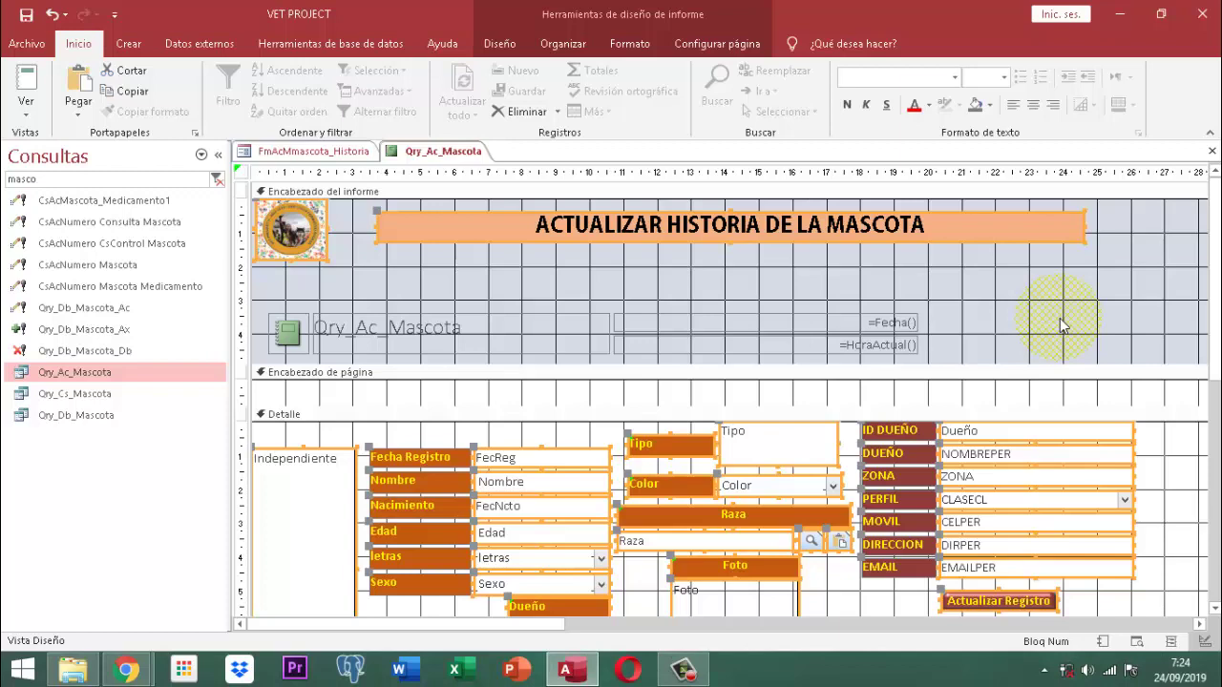
# Delete the pasted tall unbound Independiente box at the left edge of the Detalle section.
pyautogui.scroll(-3, 962, 401)
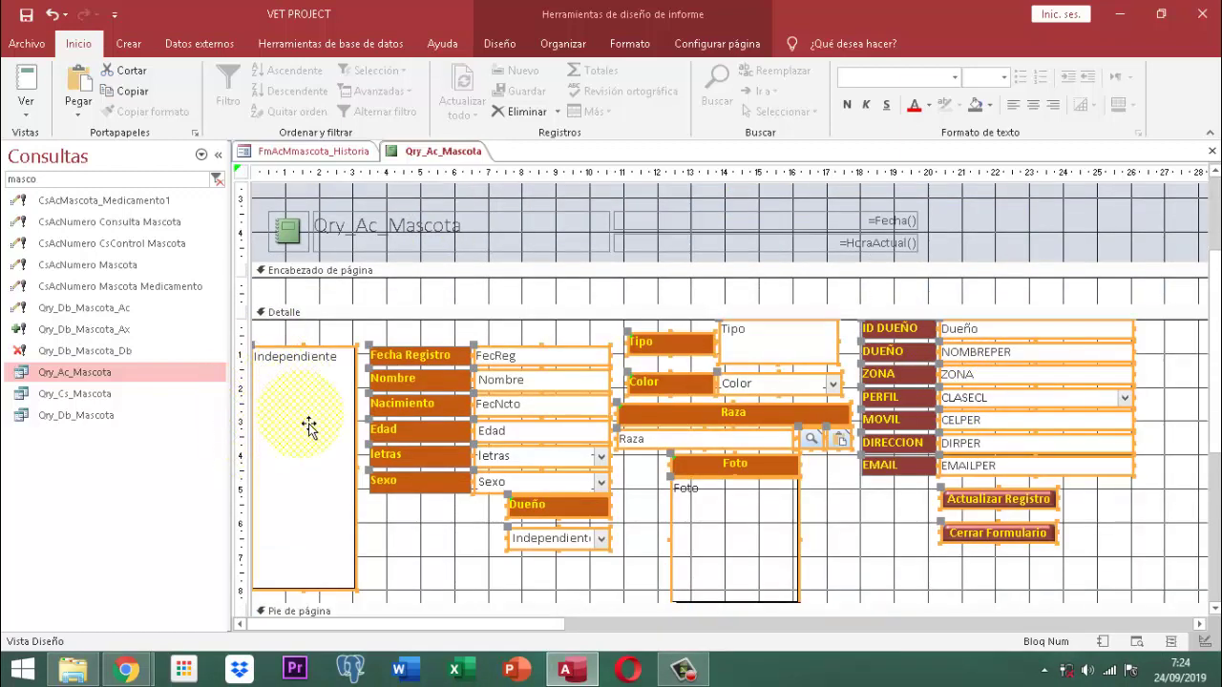
pyautogui.click(413, 537)
pyautogui.click(345, 473)
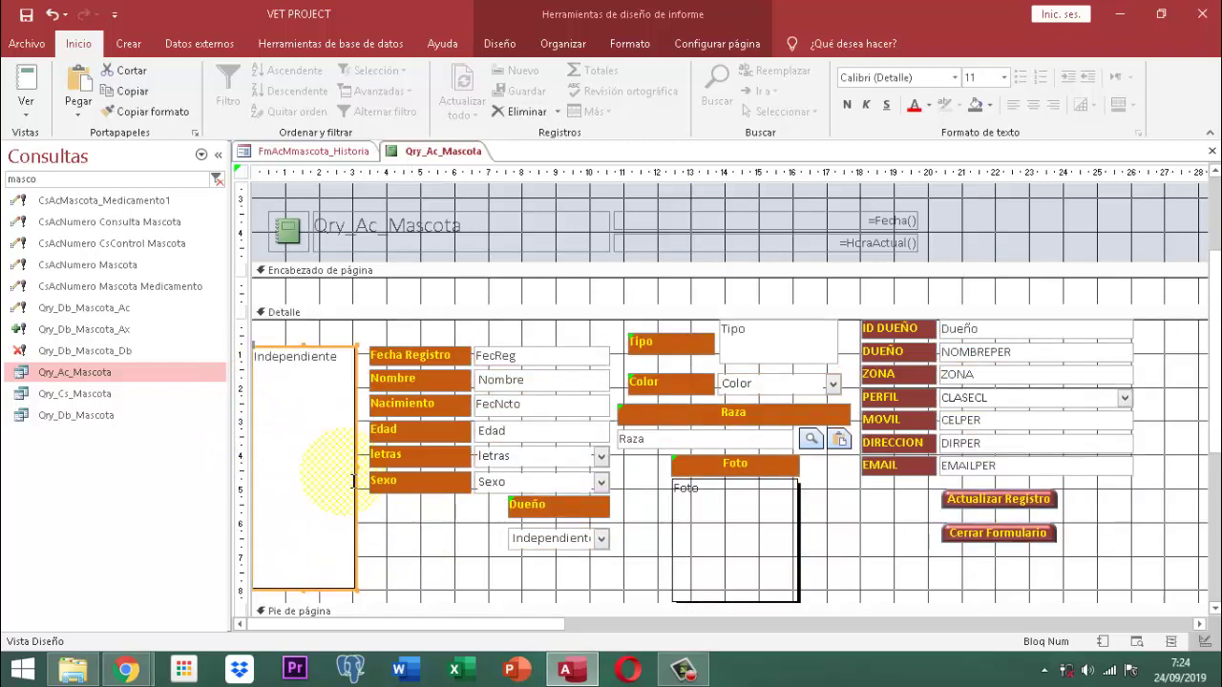
pyautogui.press('Delete')
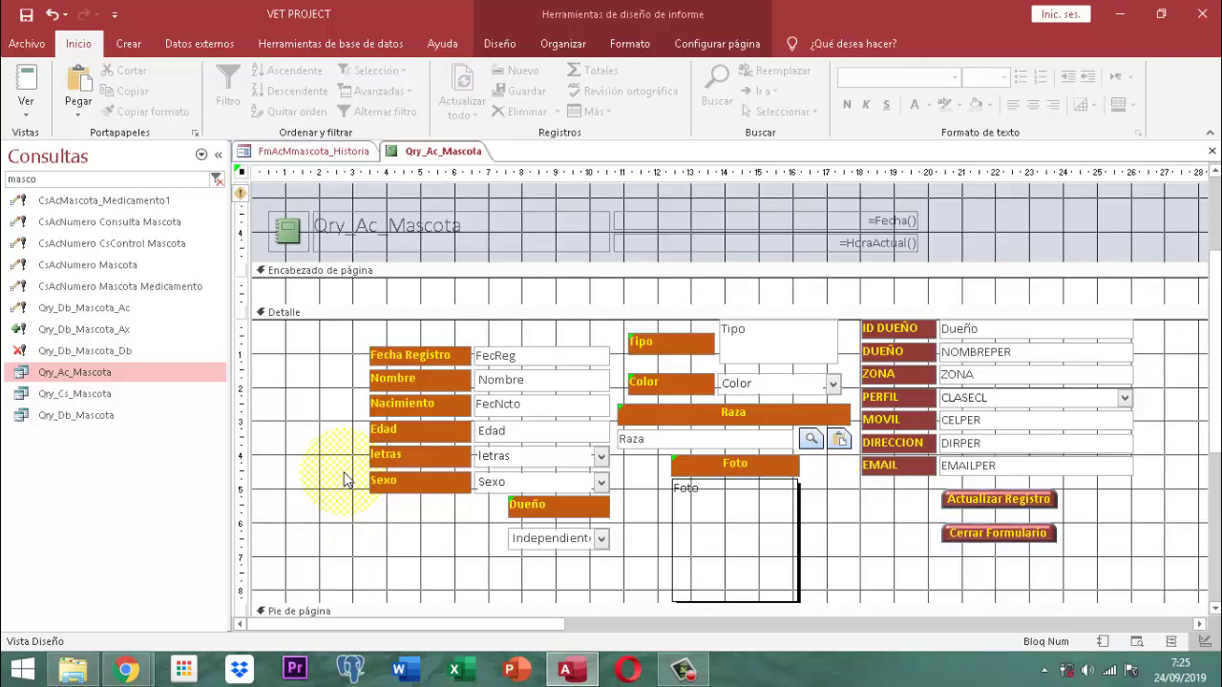
# Add the existing IdMascota field to the upper-left area of the Detalle section, above the Fecha Registro label.
pyautogui.click(497, 46)
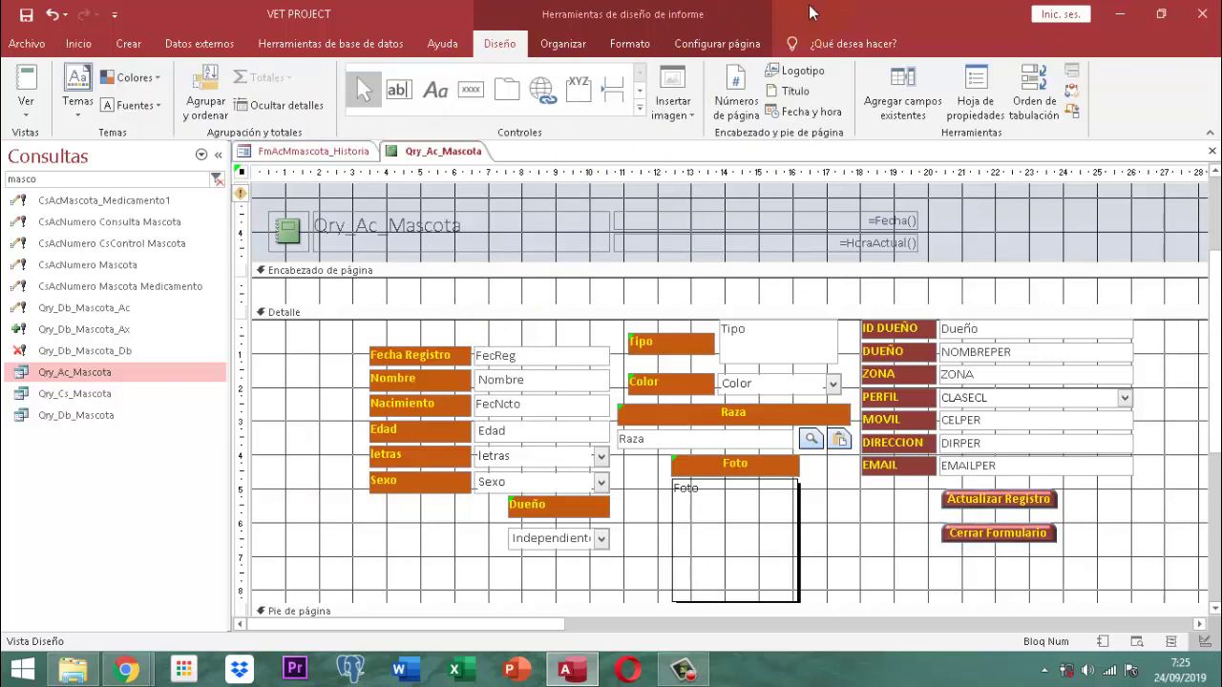
pyautogui.click(903, 103)
pyautogui.click(903, 103)
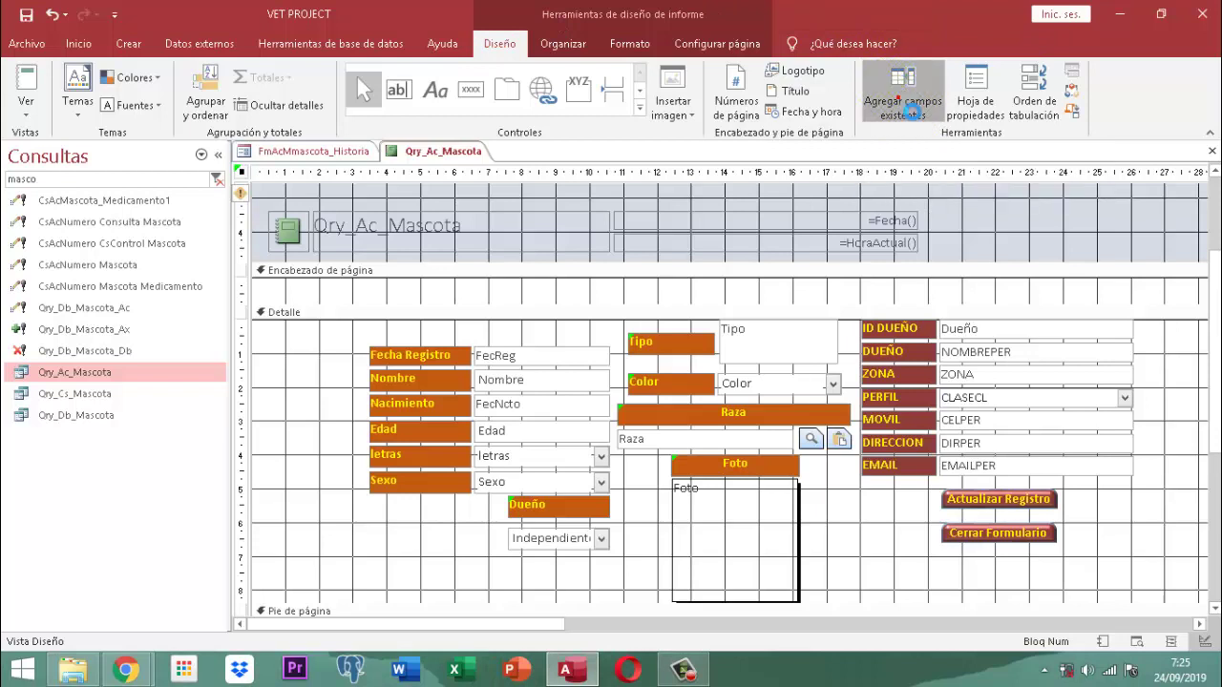
pyautogui.click(944, 230)
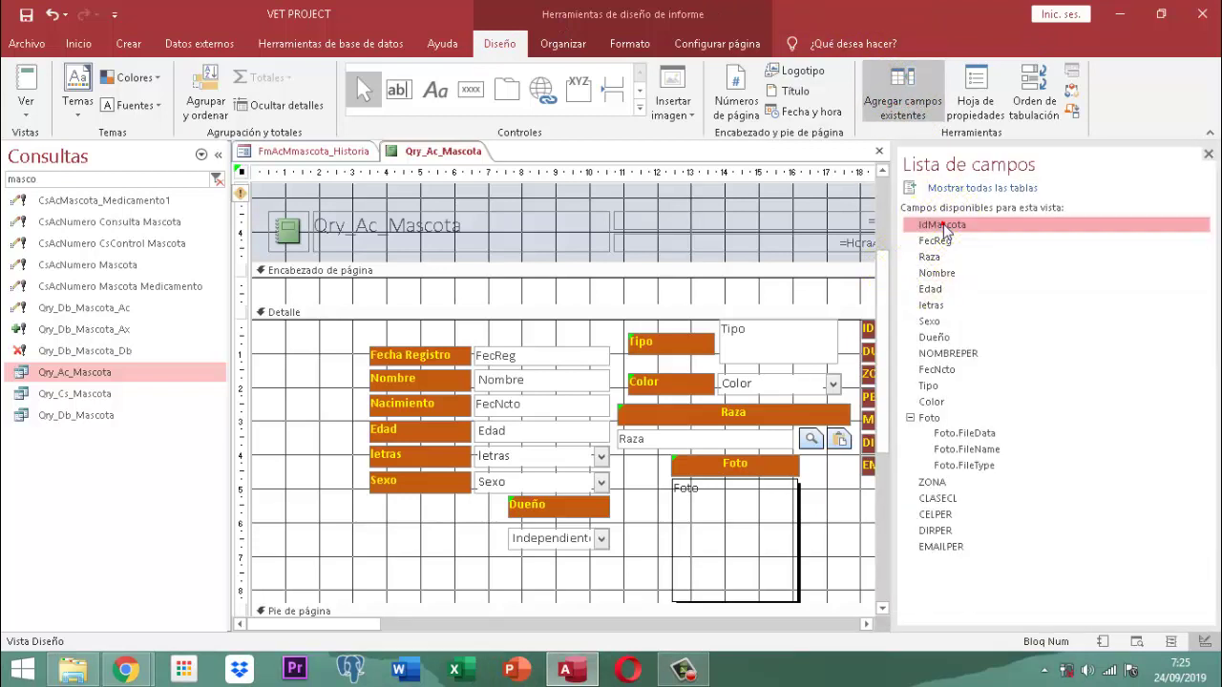
pyautogui.moveTo(943, 230); pyautogui.dragTo(315, 346)
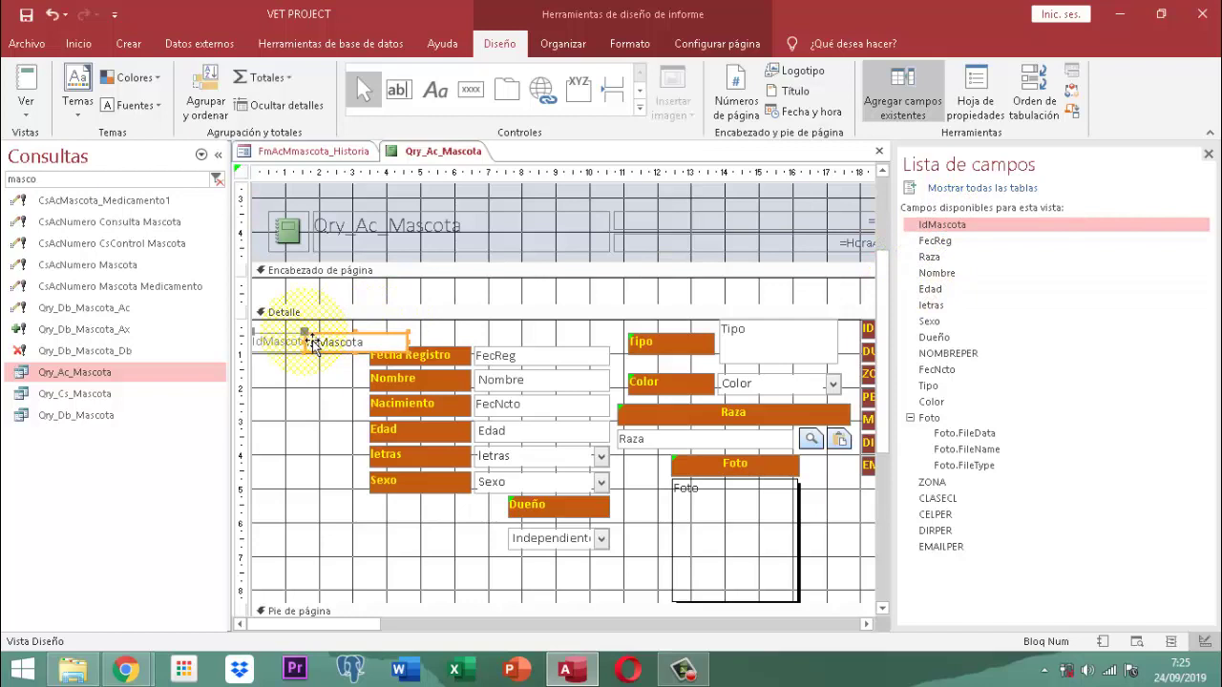
# Close the field list and copy the Fecha Registro label's formatting to the IdMascota label in the Detalle section.
pyautogui.click(1208, 154)
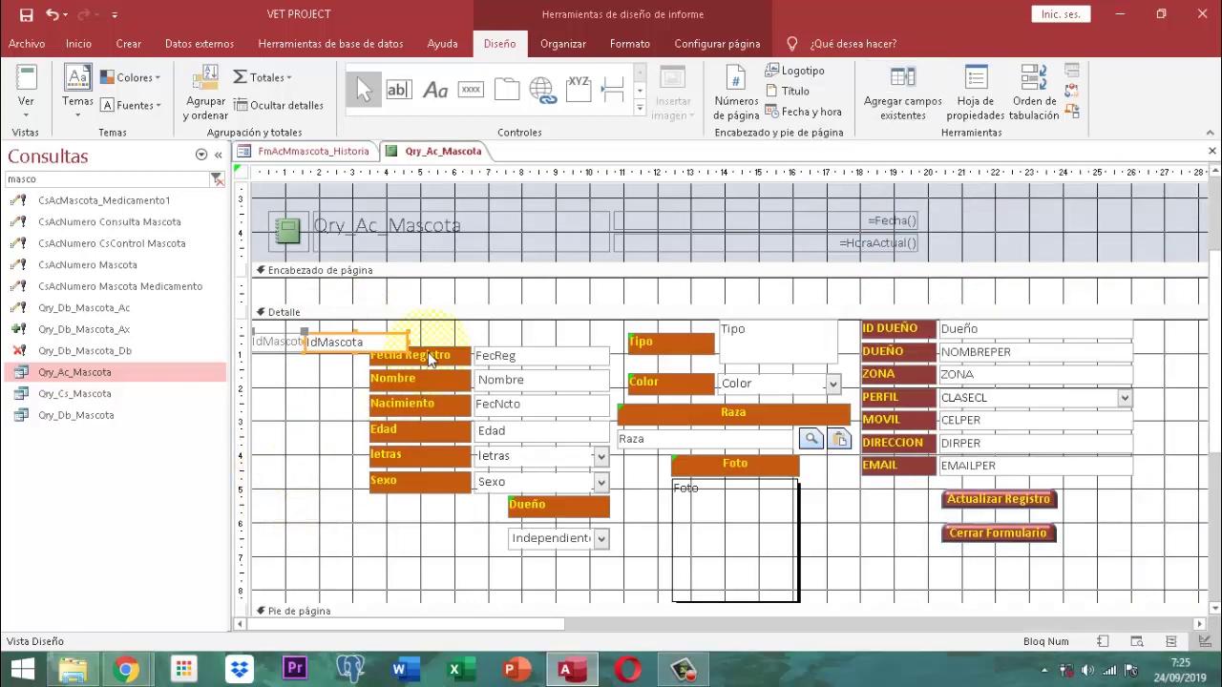
pyautogui.click(436, 360)
pyautogui.click(629, 44)
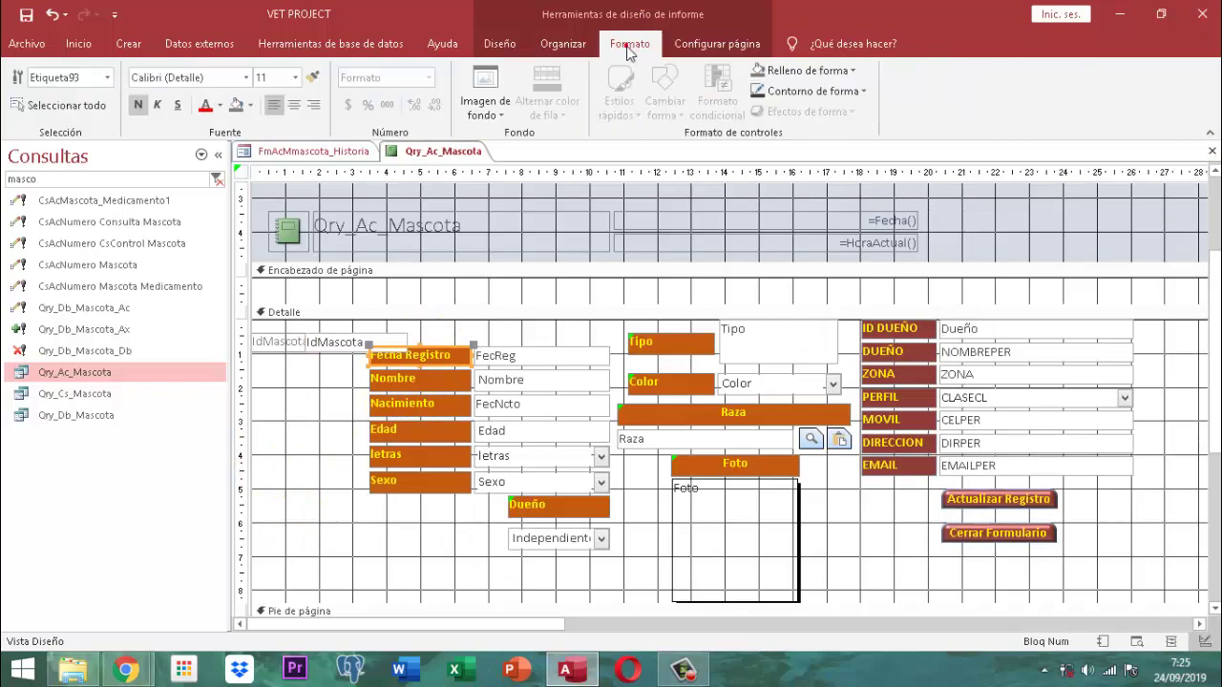
pyautogui.click(315, 79)
pyautogui.click(276, 346)
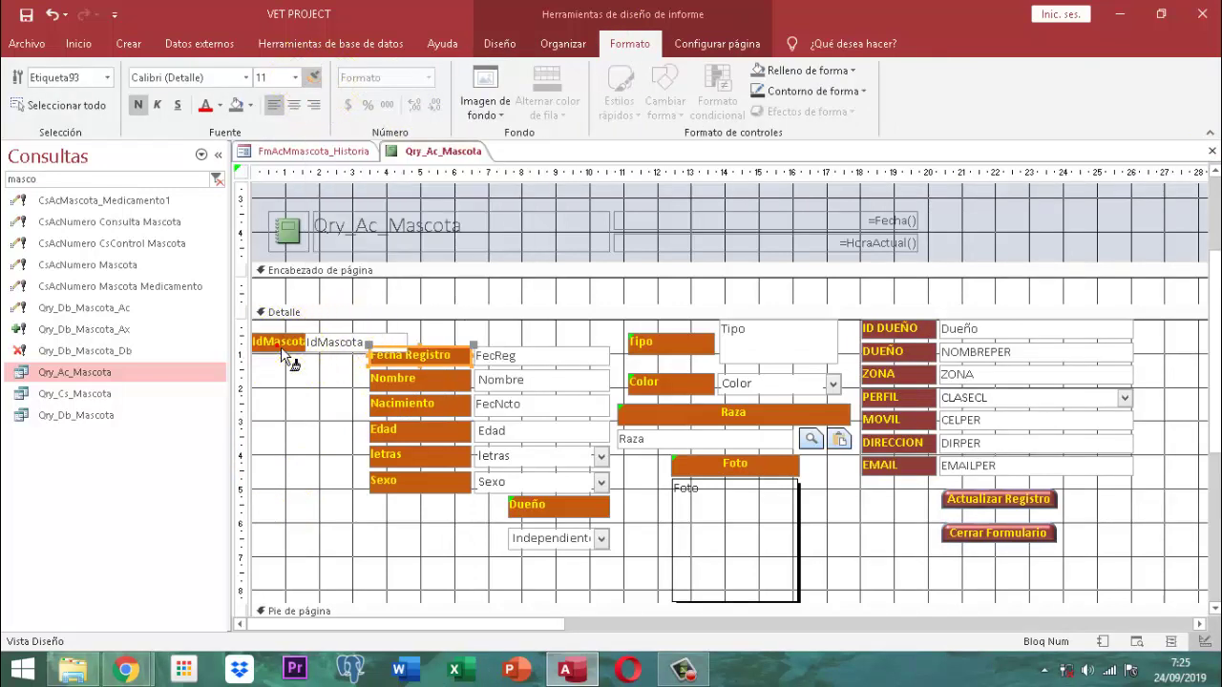
# Copy the FecReg text box's formatting to the IdMascota text box.
pyautogui.click(551, 355)
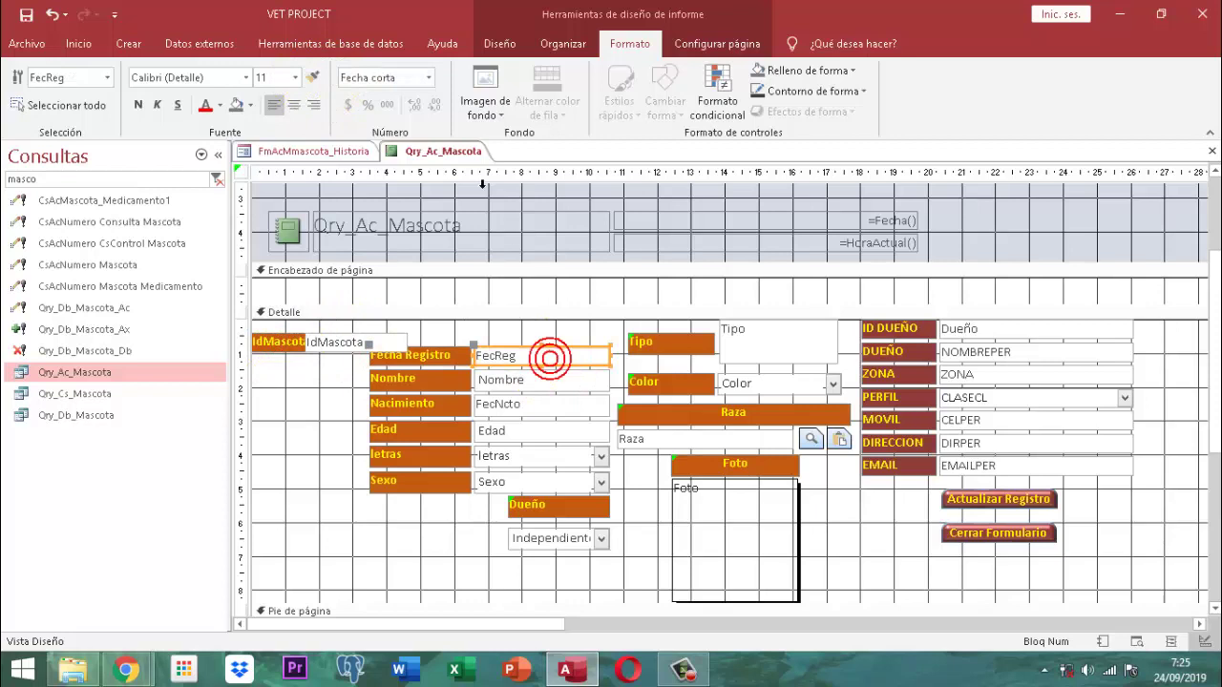
pyautogui.click(315, 78)
pyautogui.click(346, 394)
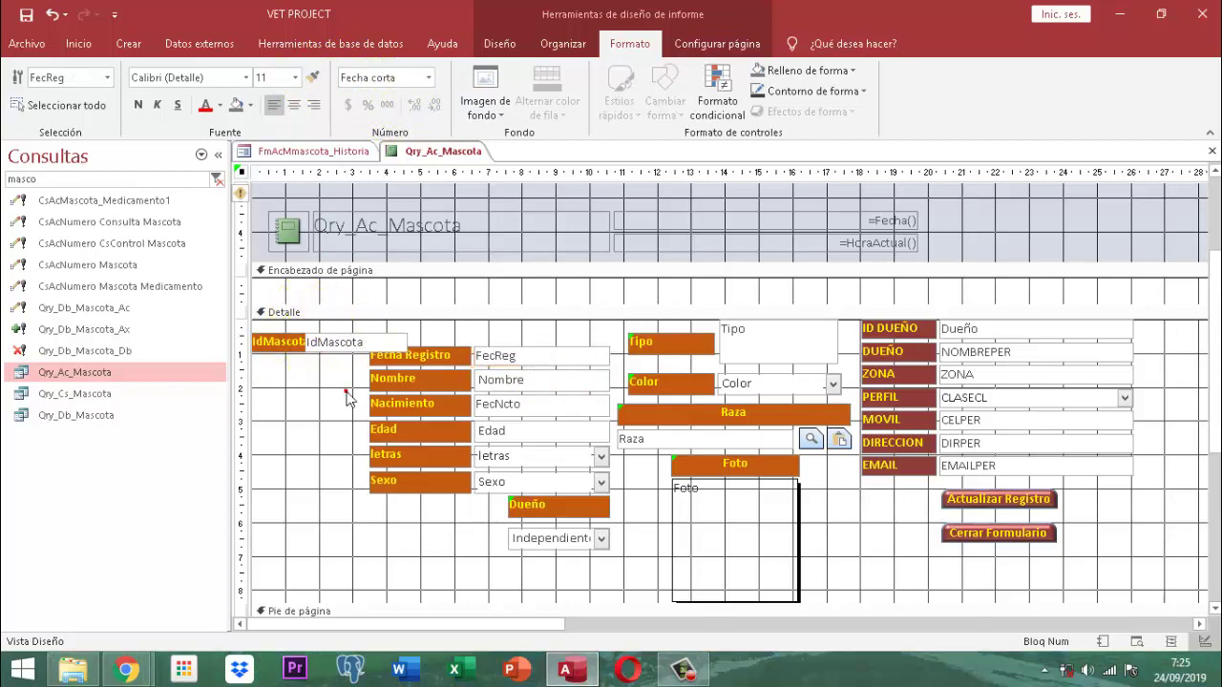
pyautogui.click(347, 399)
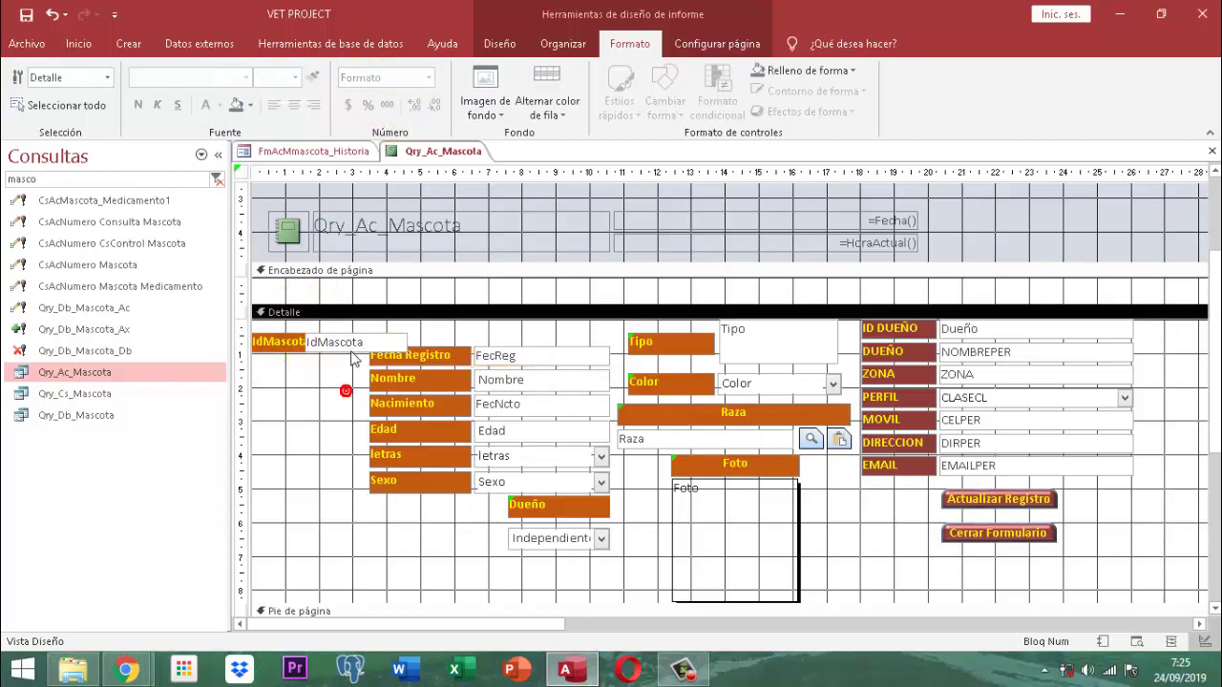
# Arrange the labels and boxes from IdMascota to Sexo in a stacked layout and nudge it slightly right and up.
pyautogui.click(279, 342)
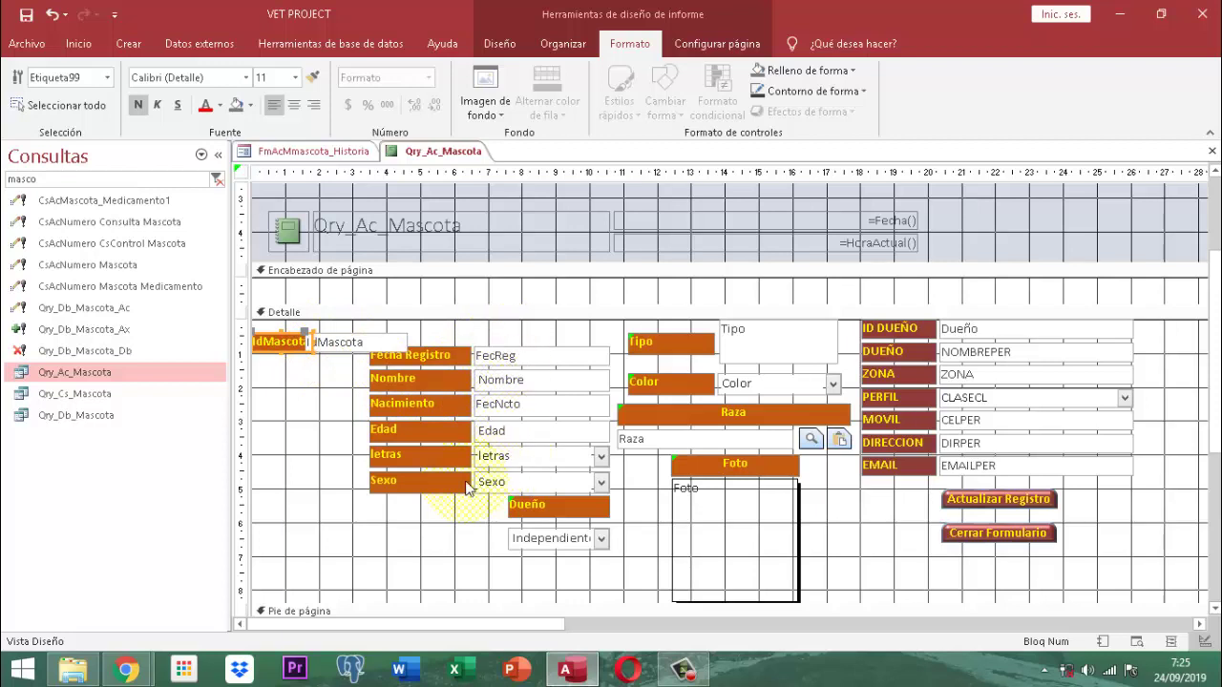
pyautogui.moveTo(485, 506); pyautogui.dragTo(275, 331)
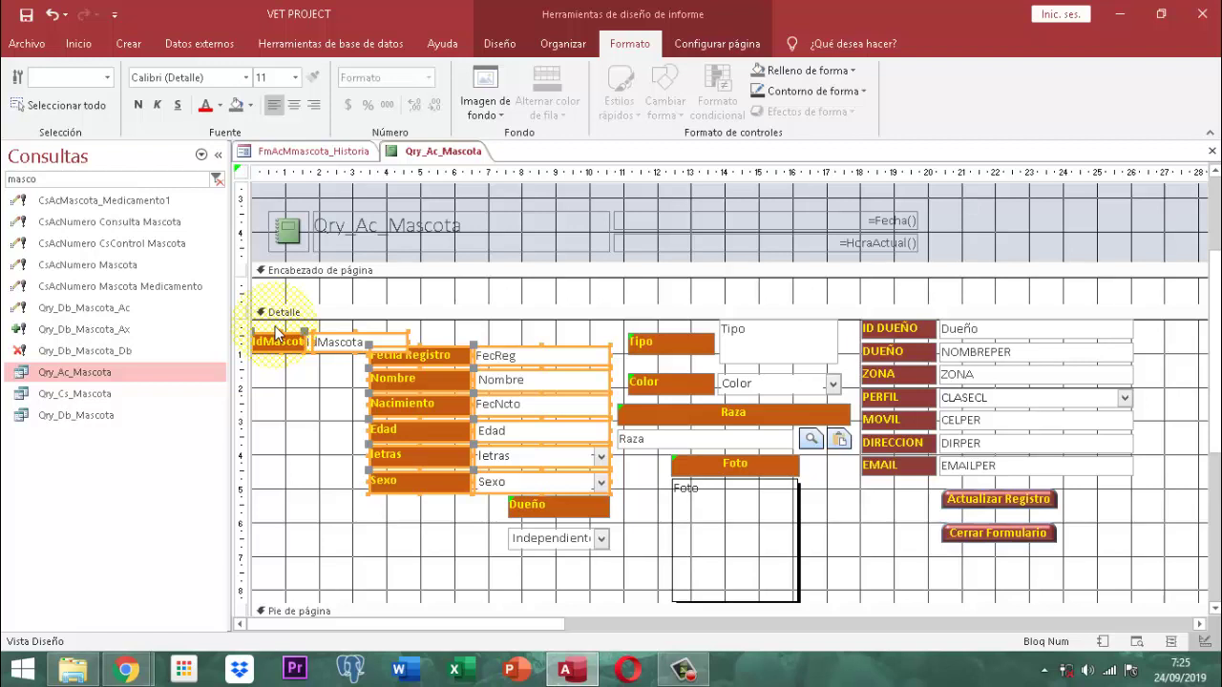
pyautogui.click(561, 44)
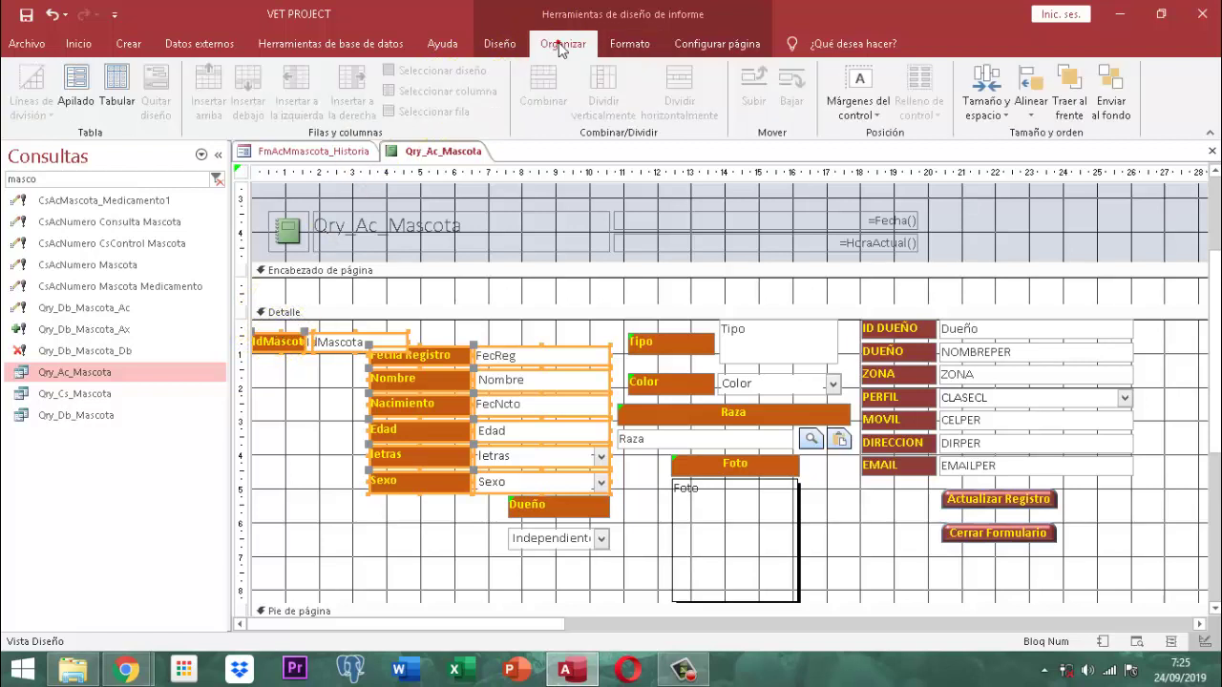
pyautogui.click(75, 84)
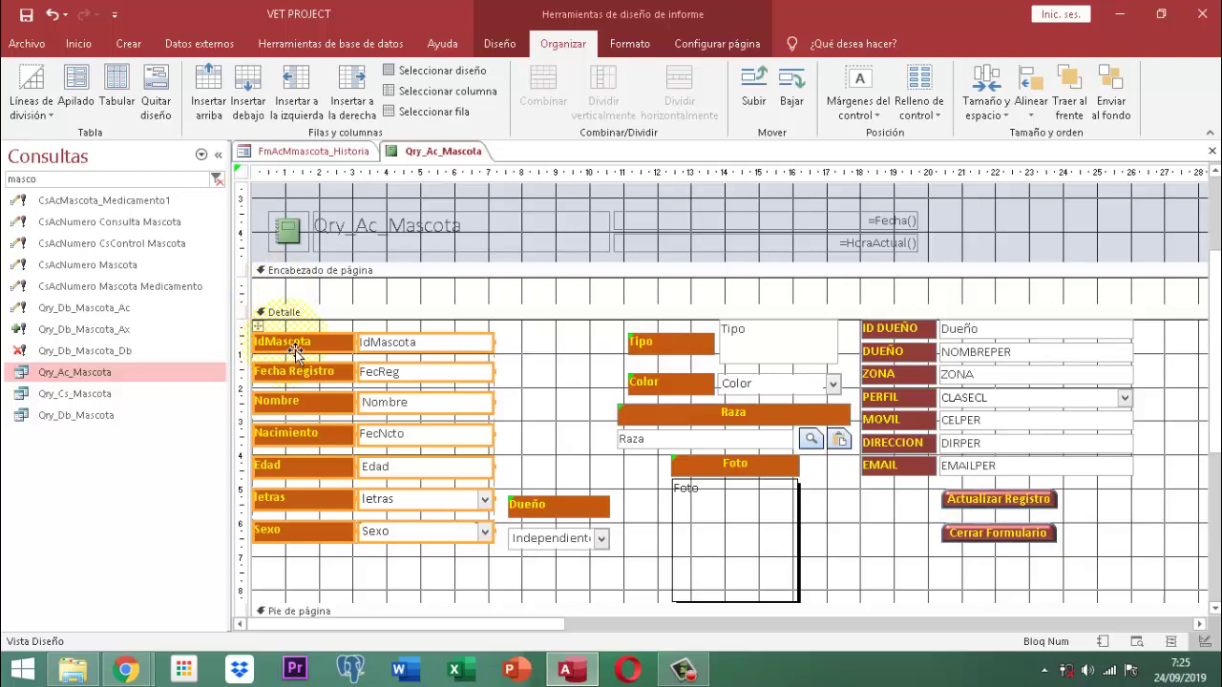
pyautogui.moveTo(296, 352); pyautogui.dragTo(305, 351)
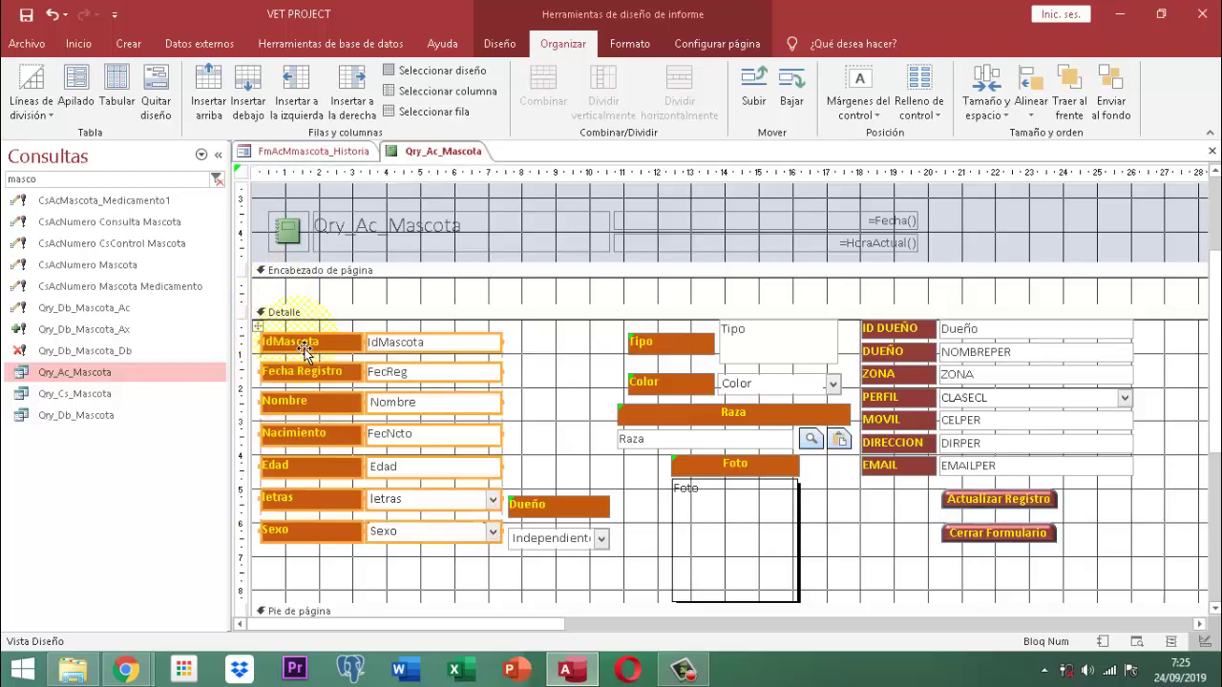
pyautogui.press('Up')
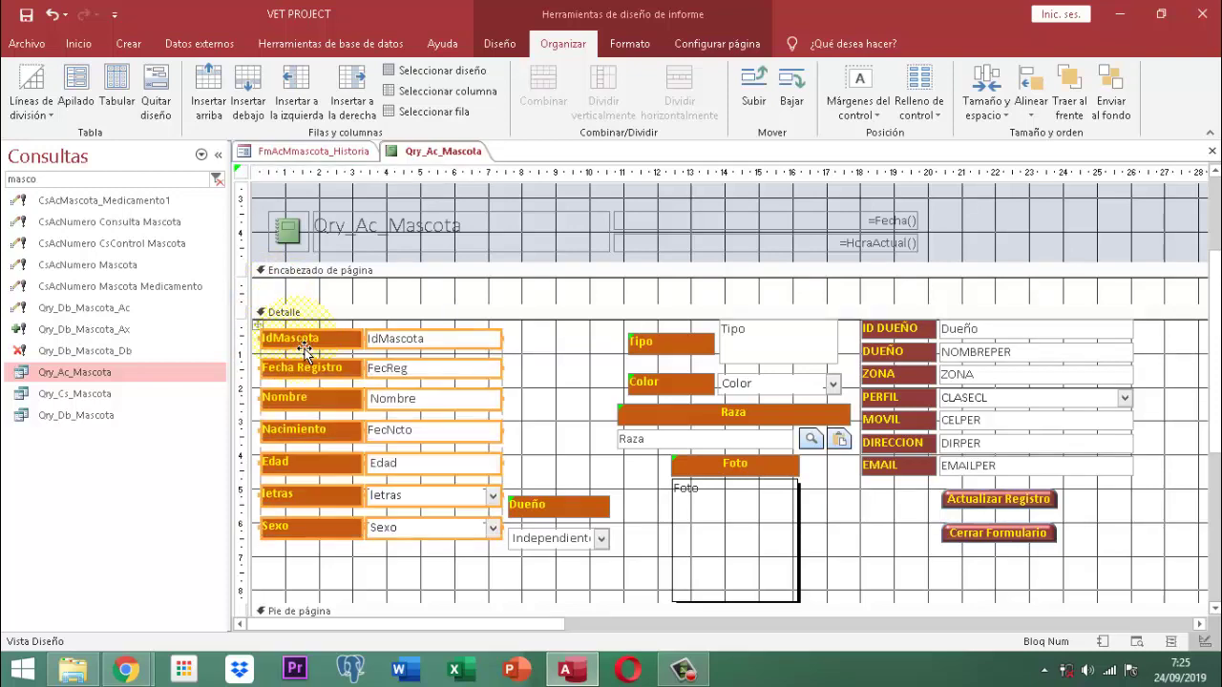
pyautogui.click(553, 410)
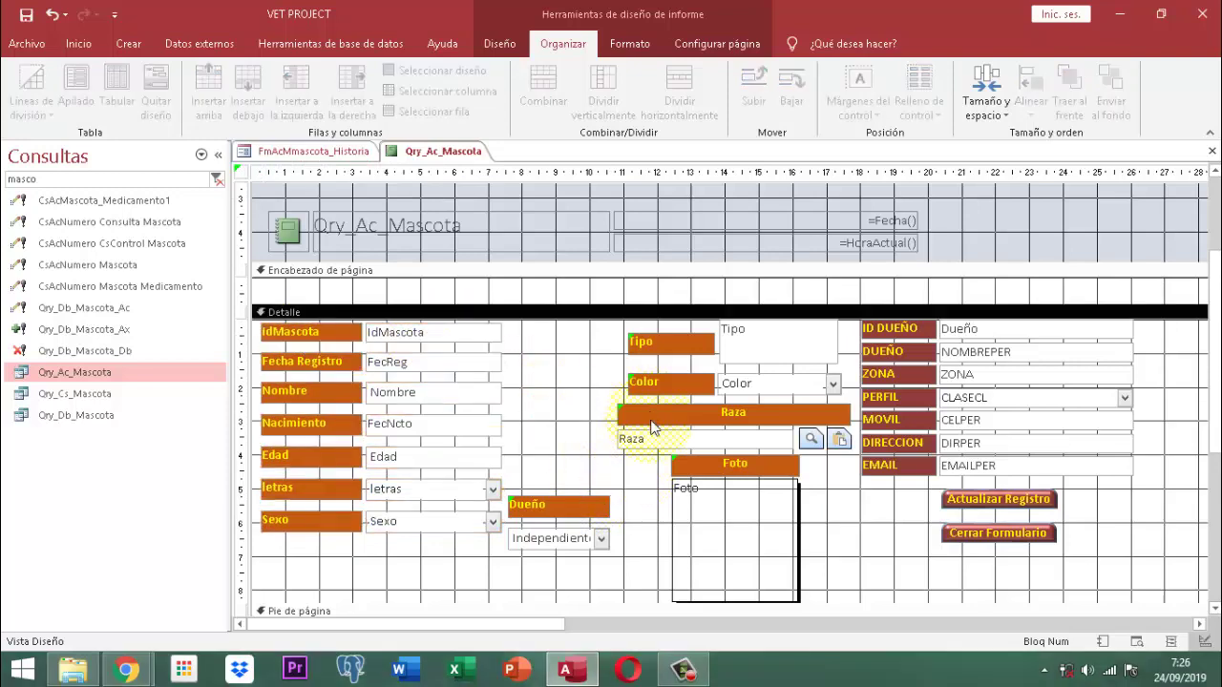
# Extend the Detalle section downward to more than 9 cm high.
pyautogui.scroll(-3, 910, 436)
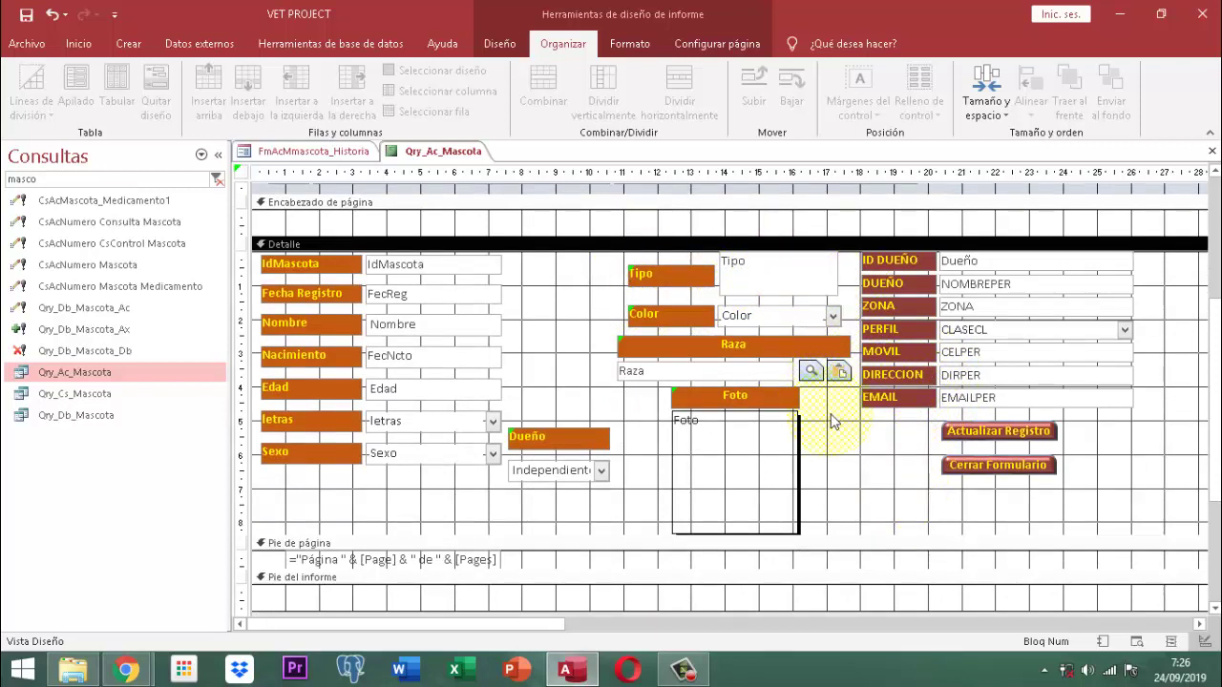
pyautogui.click(827, 539)
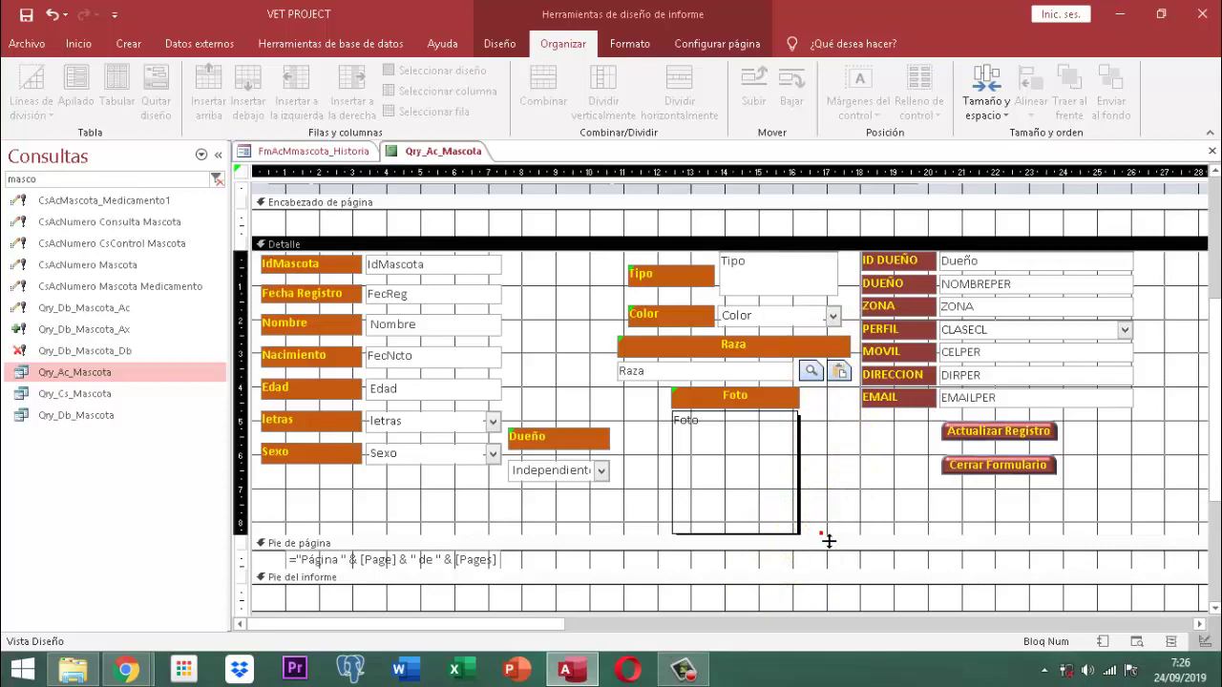
pyautogui.moveTo(829, 541); pyautogui.dragTo(835, 682)
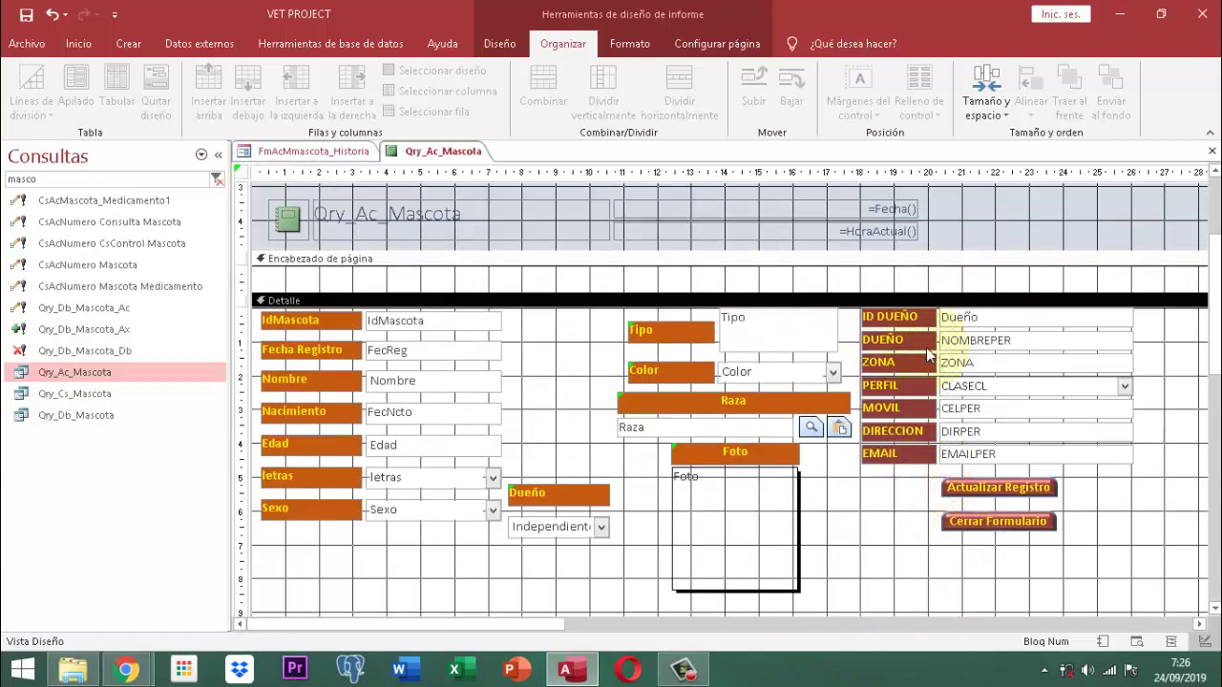
# Delete the two icon buttons beside Raza and the Actualizar Registro and Cerrar Formulario buttons.
pyautogui.click(818, 432)
pyautogui.click(818, 432)
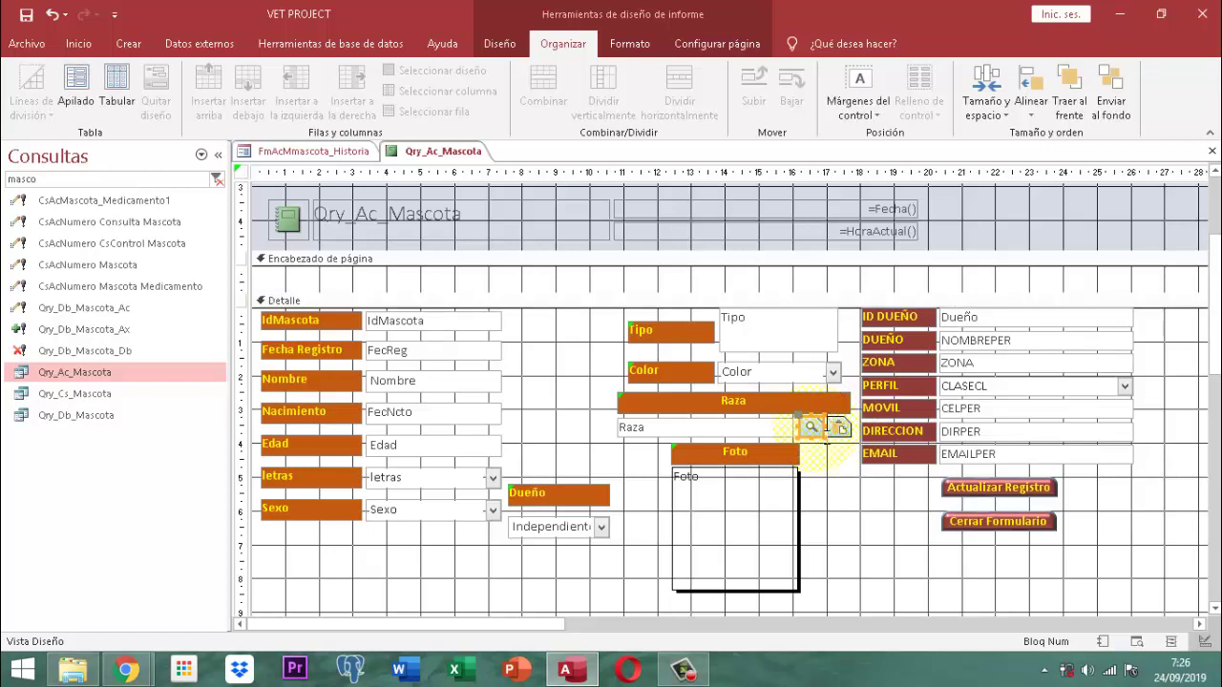
pyautogui.keyDown('shift'); pyautogui.click(839, 429); pyautogui.keyUp('shift')
pyautogui.keyDown('shift'); pyautogui.click(997, 488); pyautogui.keyUp('shift')
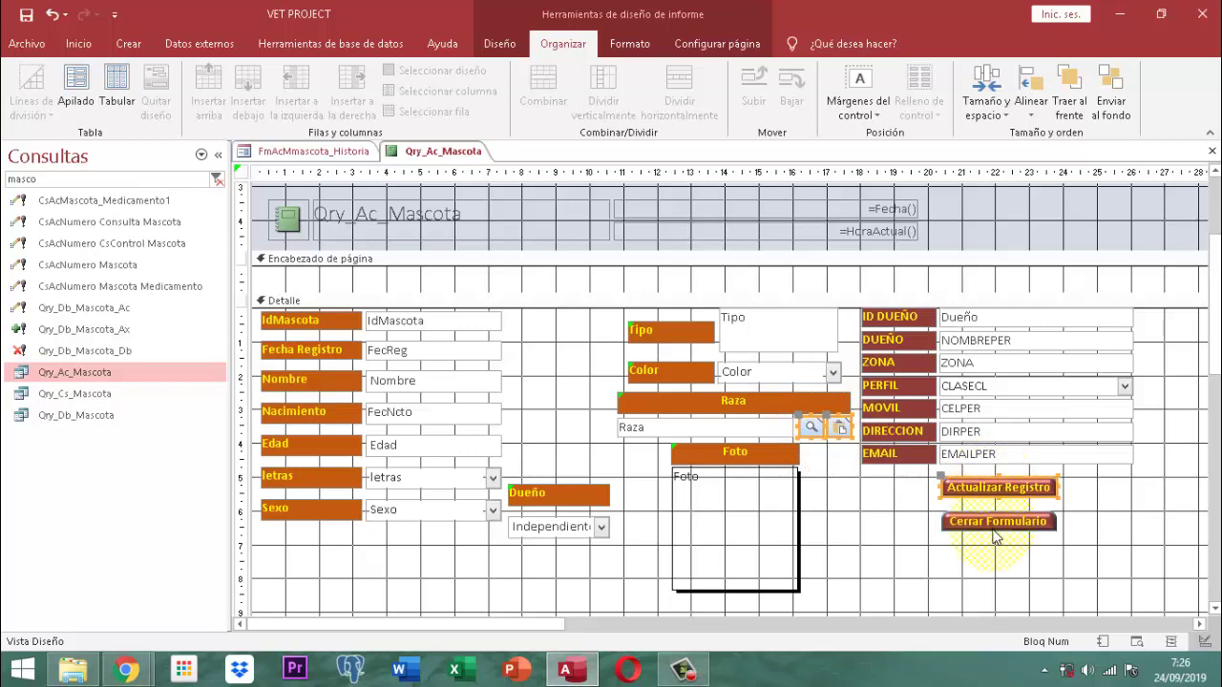
pyautogui.keyDown('shift'); pyautogui.click(1000, 523); pyautogui.keyUp('shift')
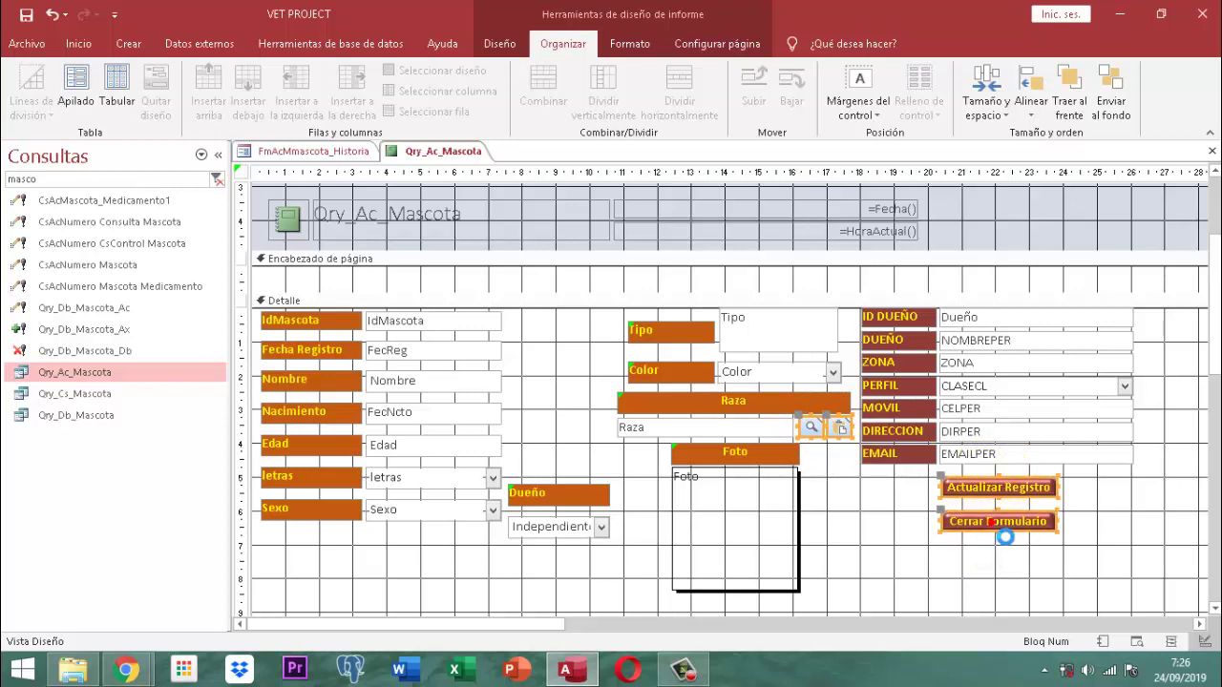
pyautogui.press('Delete')
# Move the Dueño label and its unbound combo box up beside the IdMascota and FecReg boxes.
pyautogui.click(992, 531)
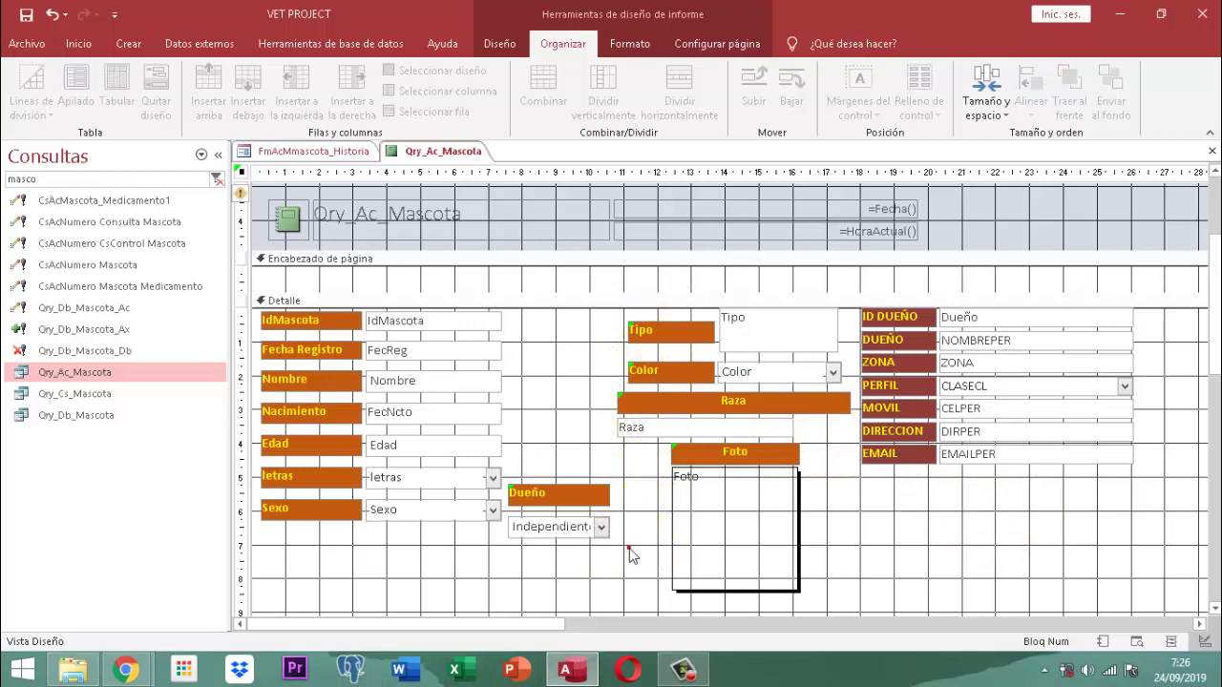
pyautogui.moveTo(630, 540); pyautogui.dragTo(559, 329)
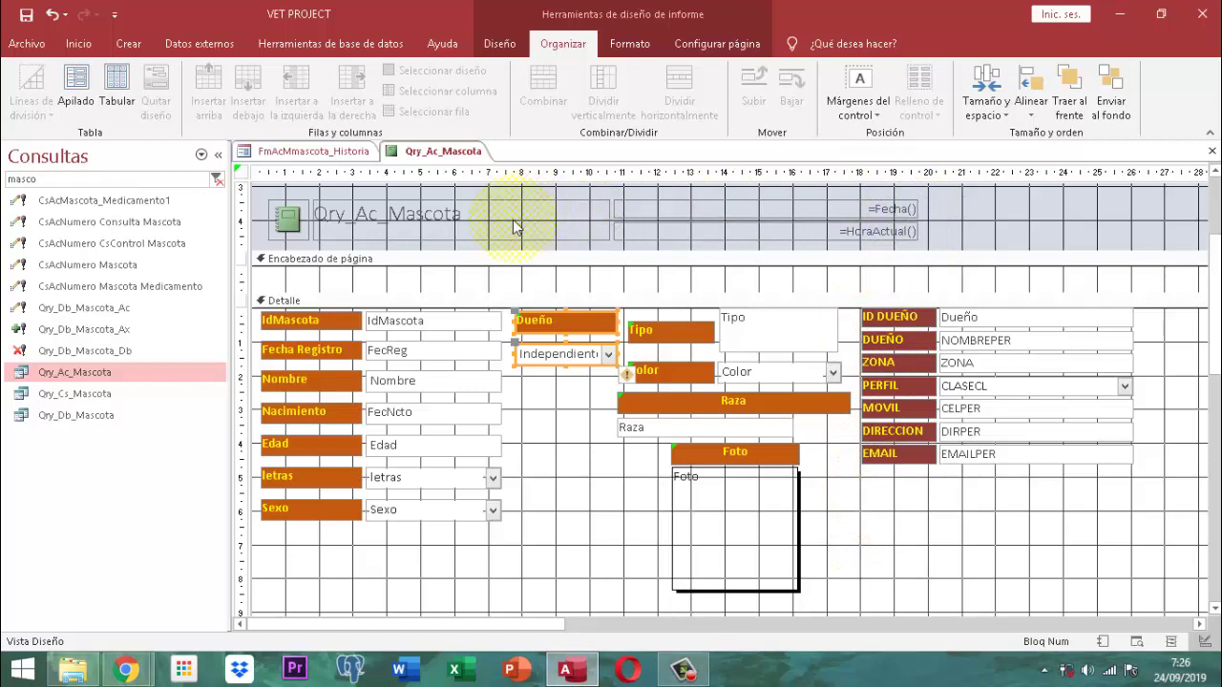
# Change the orange title in the report header to REPORTER HISTORIA DE LA MASCOTA.
pyautogui.scroll(3, 563, 277)
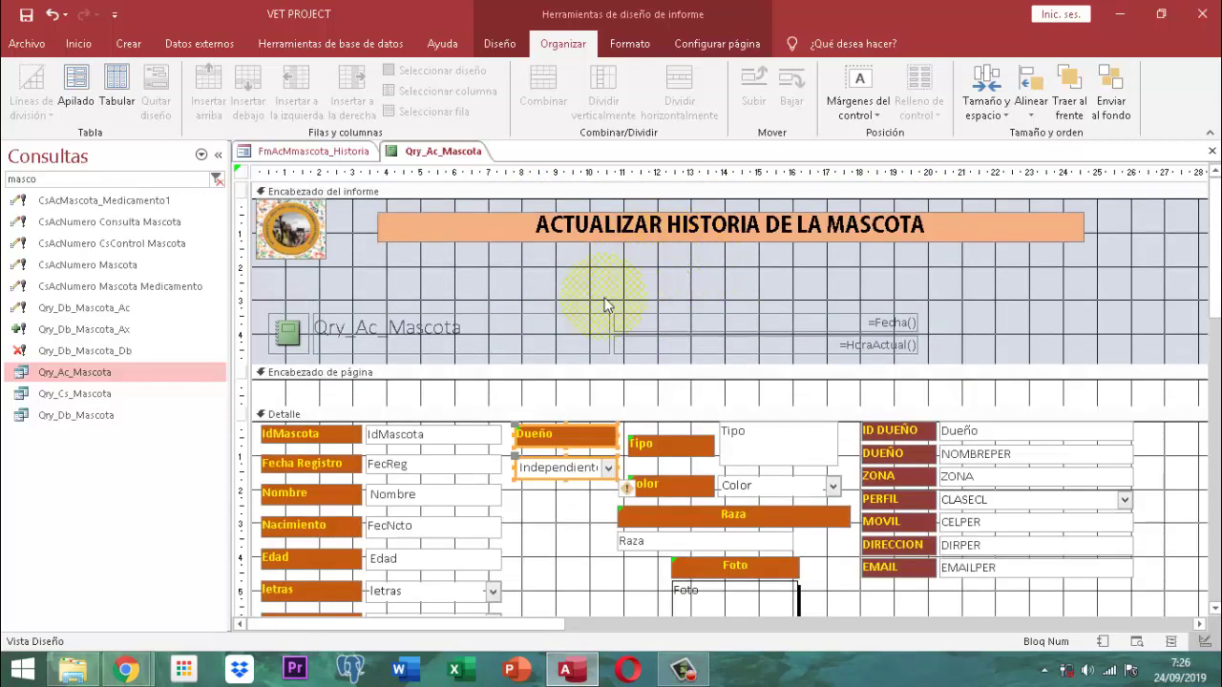
pyautogui.click(429, 235)
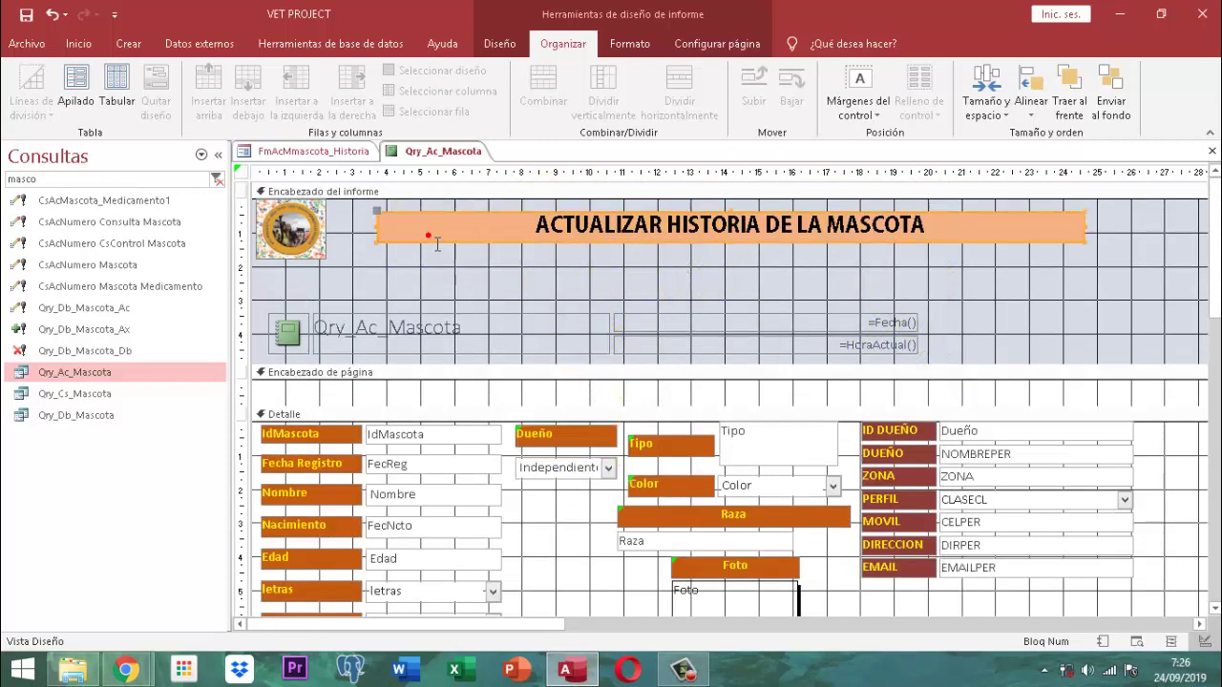
pyautogui.click(609, 227)
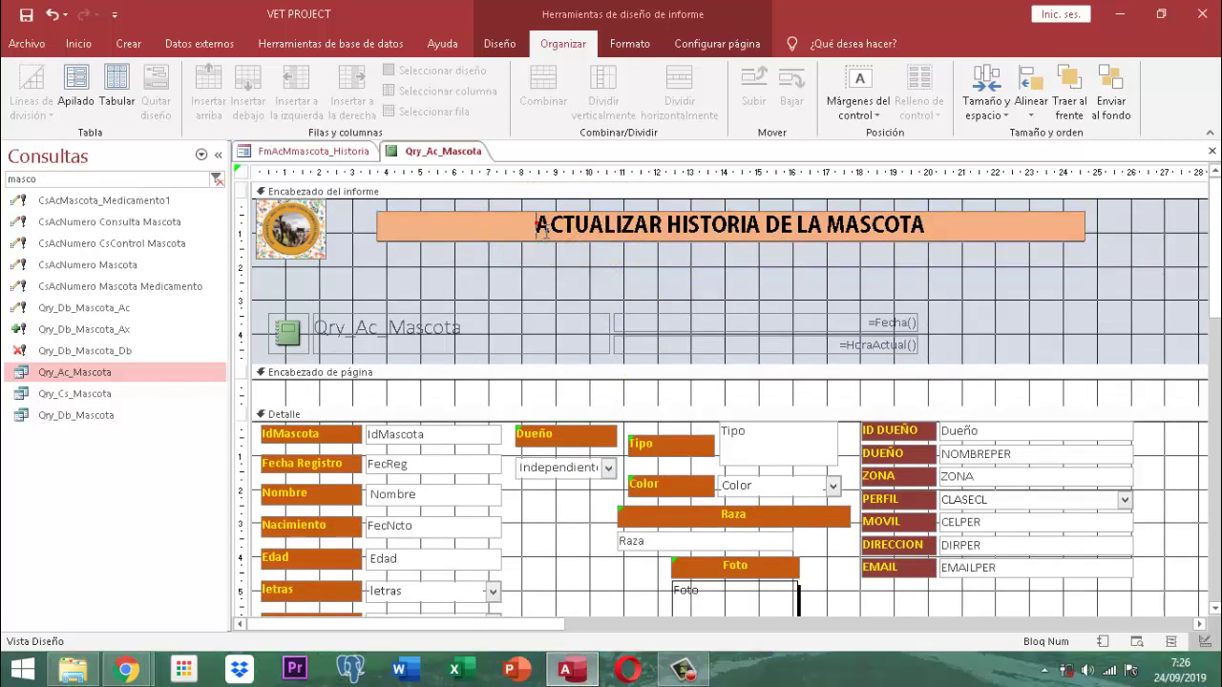
pyautogui.moveTo(535, 228); pyautogui.dragTo(668, 238)
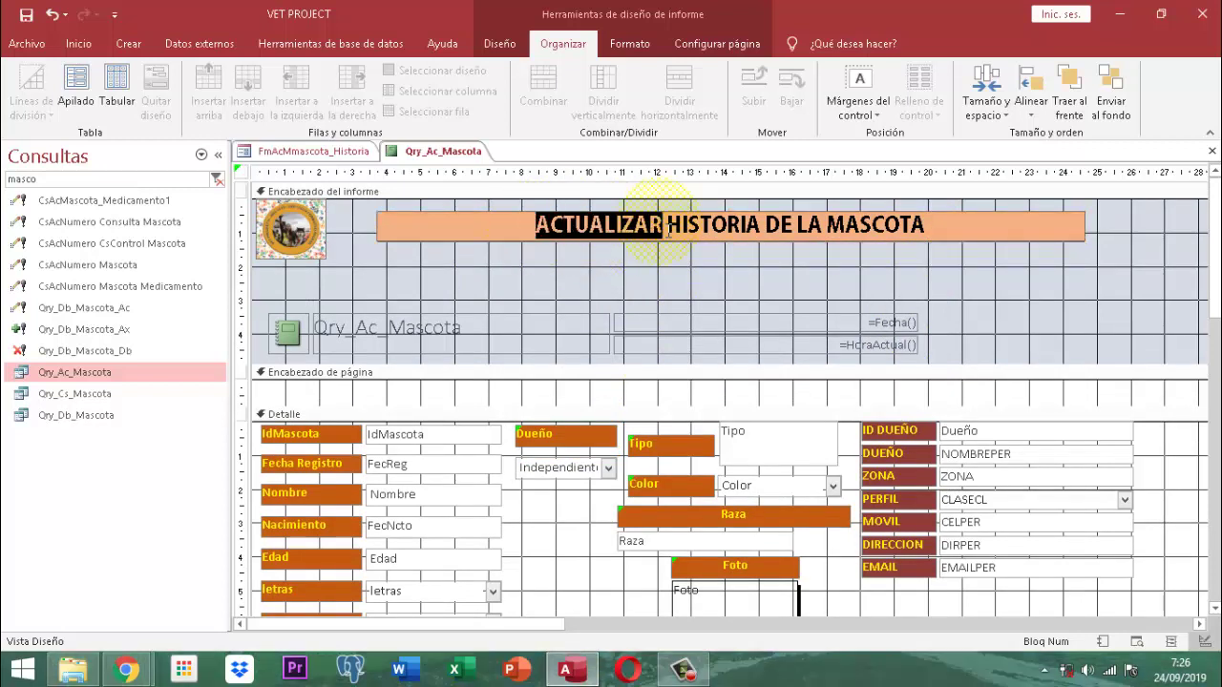
pyautogui.write('r')
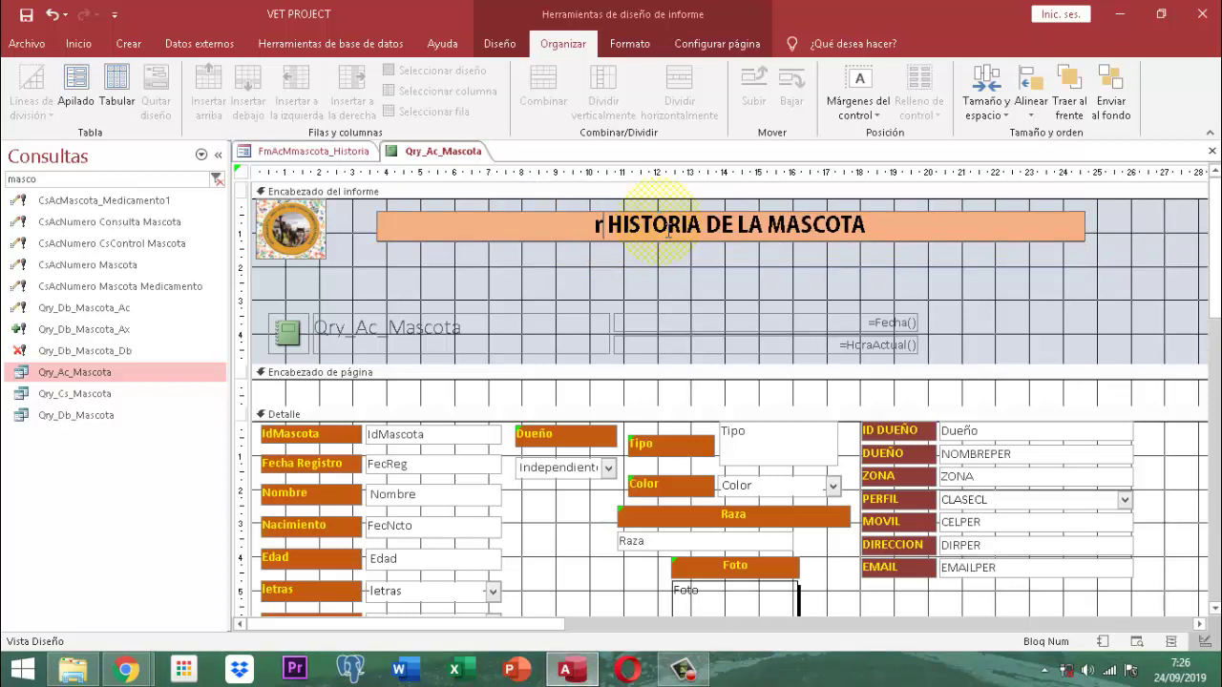
pyautogui.press('BackSpace')
pyautogui.press('capslock')
pyautogui.write('REPORTER')
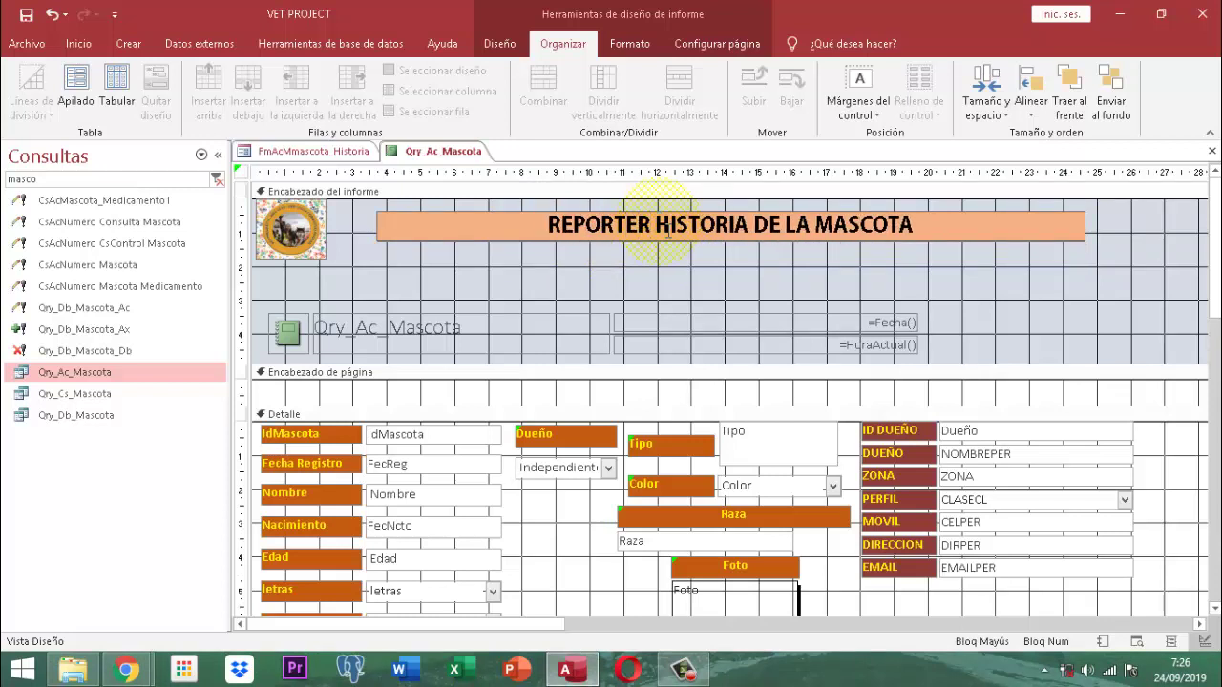
pyautogui.click(671, 259)
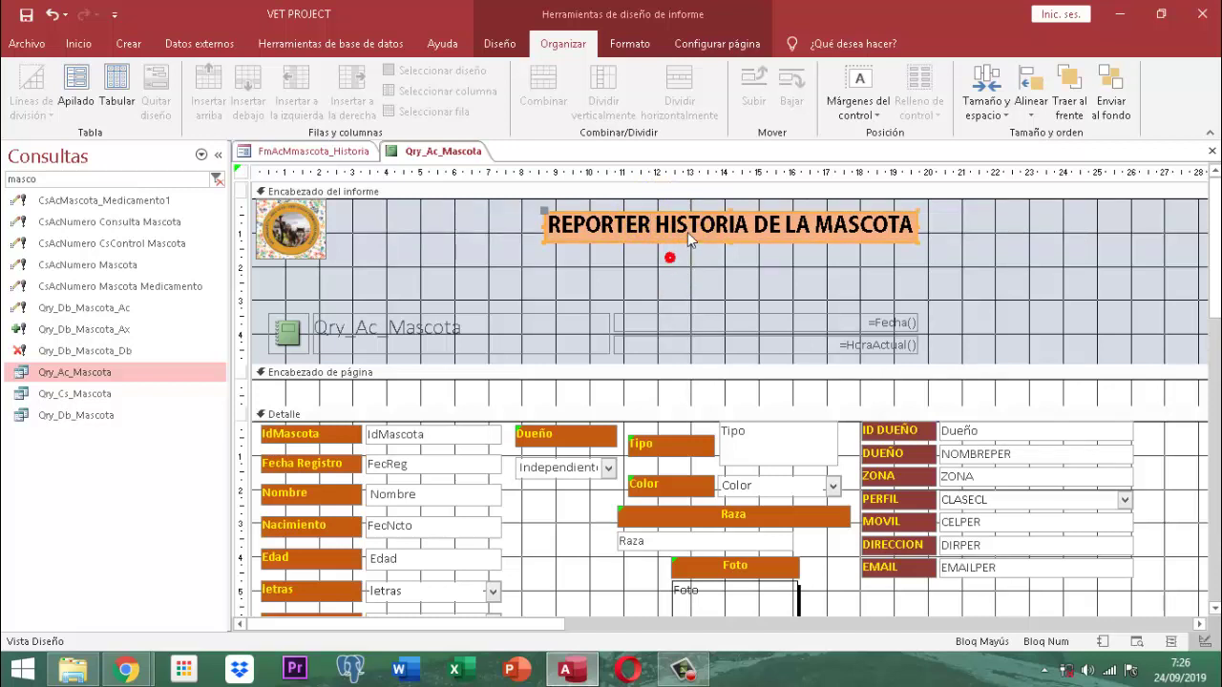
# Move the orange title left to about the 3 cm mark, near the round logo, and slightly down.
pyautogui.click(674, 245)
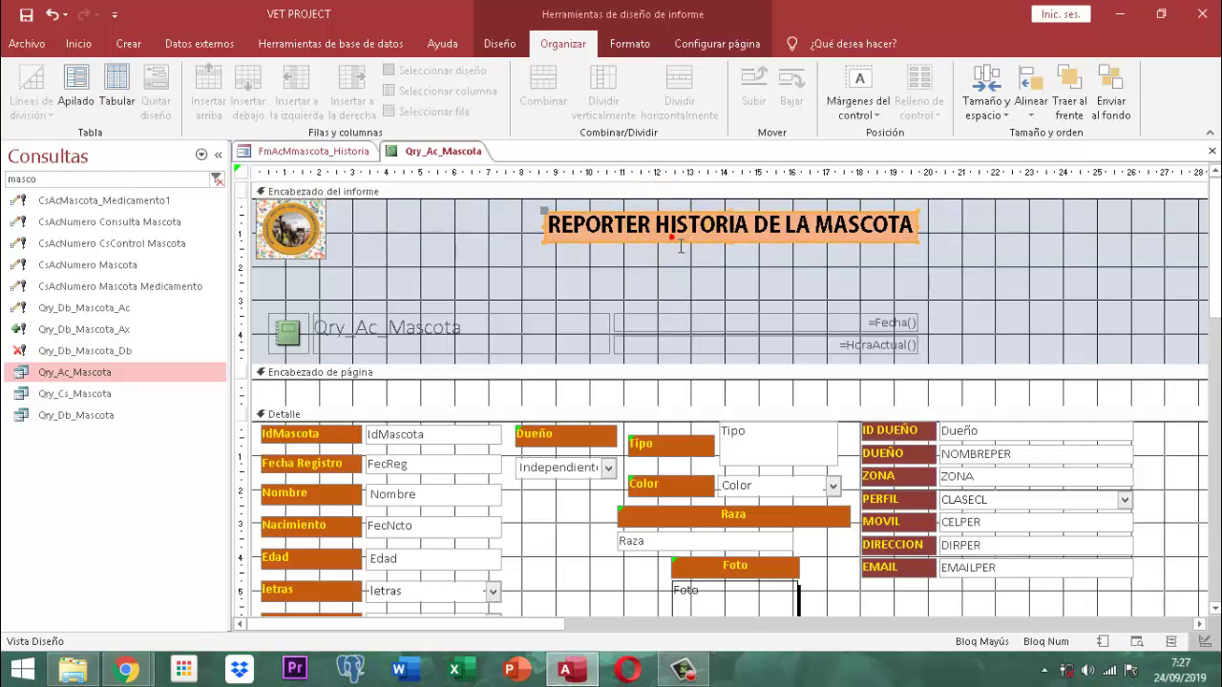
pyautogui.press('Left')
pyautogui.press('Left')
pyautogui.press('Left')
pyautogui.press('Left')
pyautogui.press('Left')
pyautogui.press('Left')
pyautogui.press('Left')
pyautogui.press('Left')
pyautogui.press('Left')
pyautogui.press('Left')
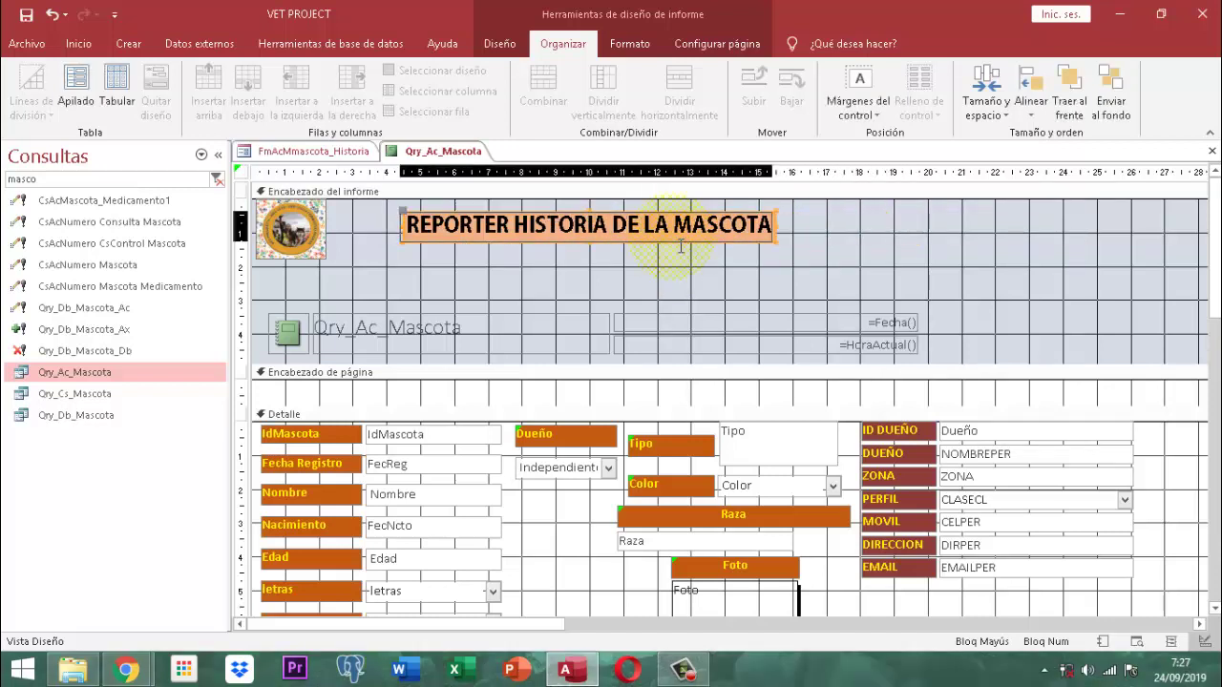
pyautogui.press('Left')
pyautogui.press('Left')
pyautogui.press('Left')
pyautogui.press('Left')
pyautogui.press('Left')
pyautogui.press('Left')
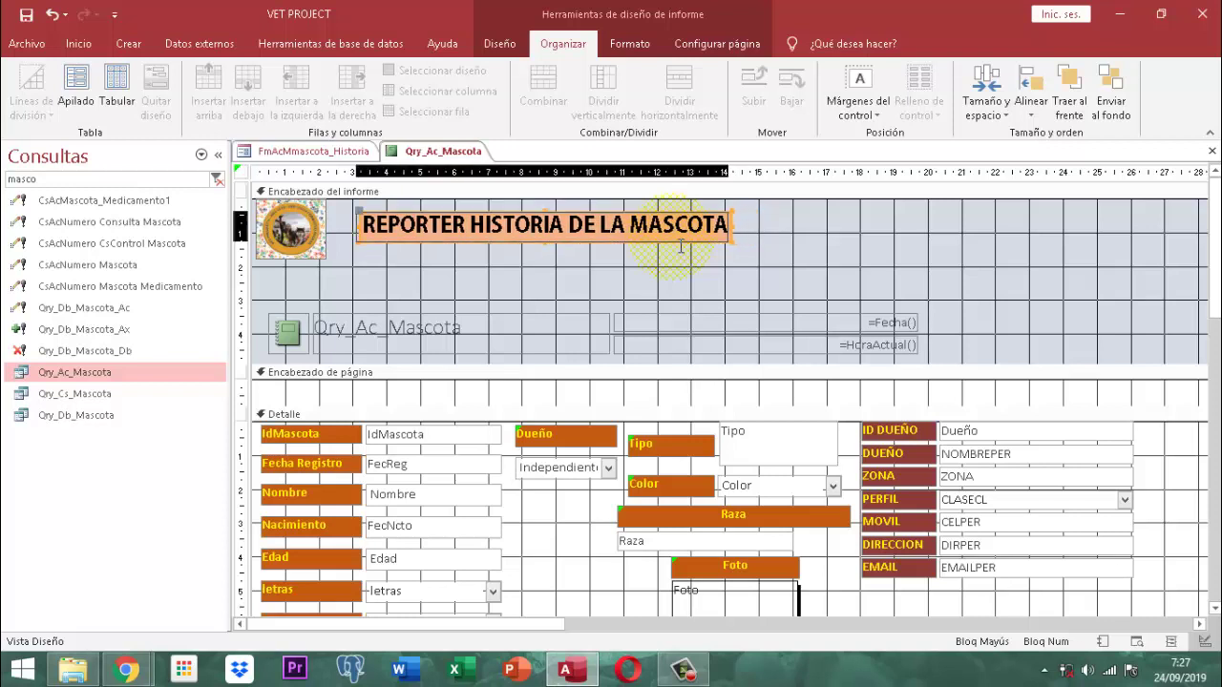
pyautogui.press('Down')
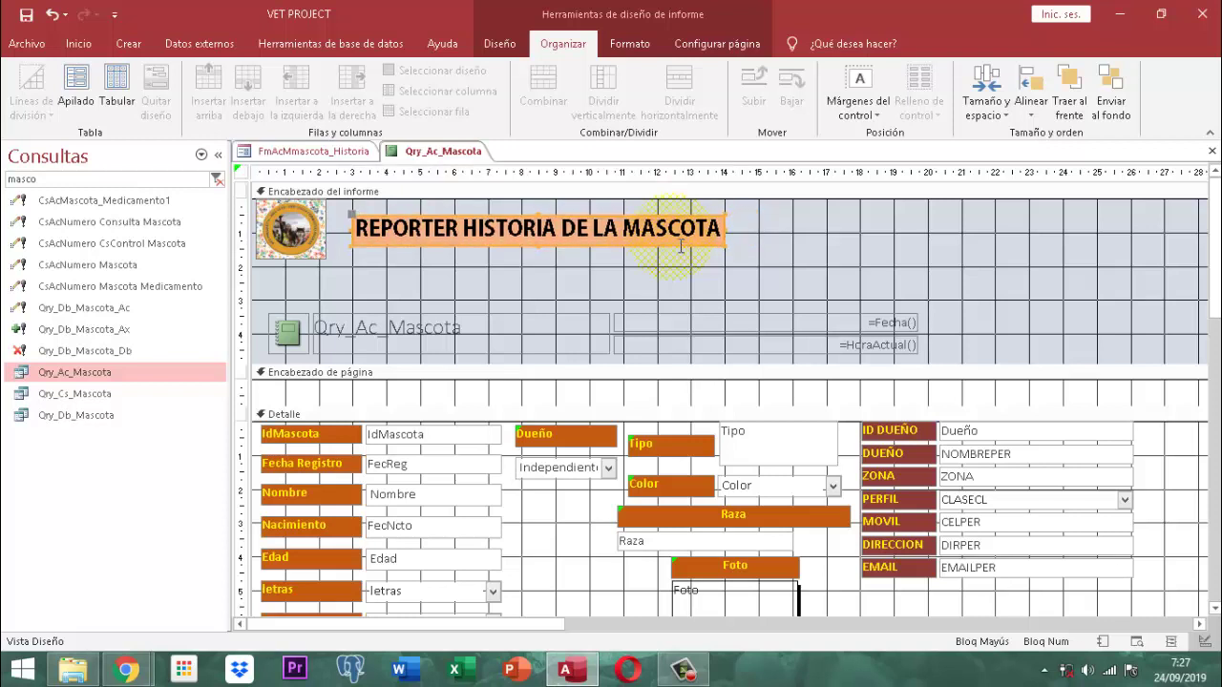
pyautogui.click(755, 254)
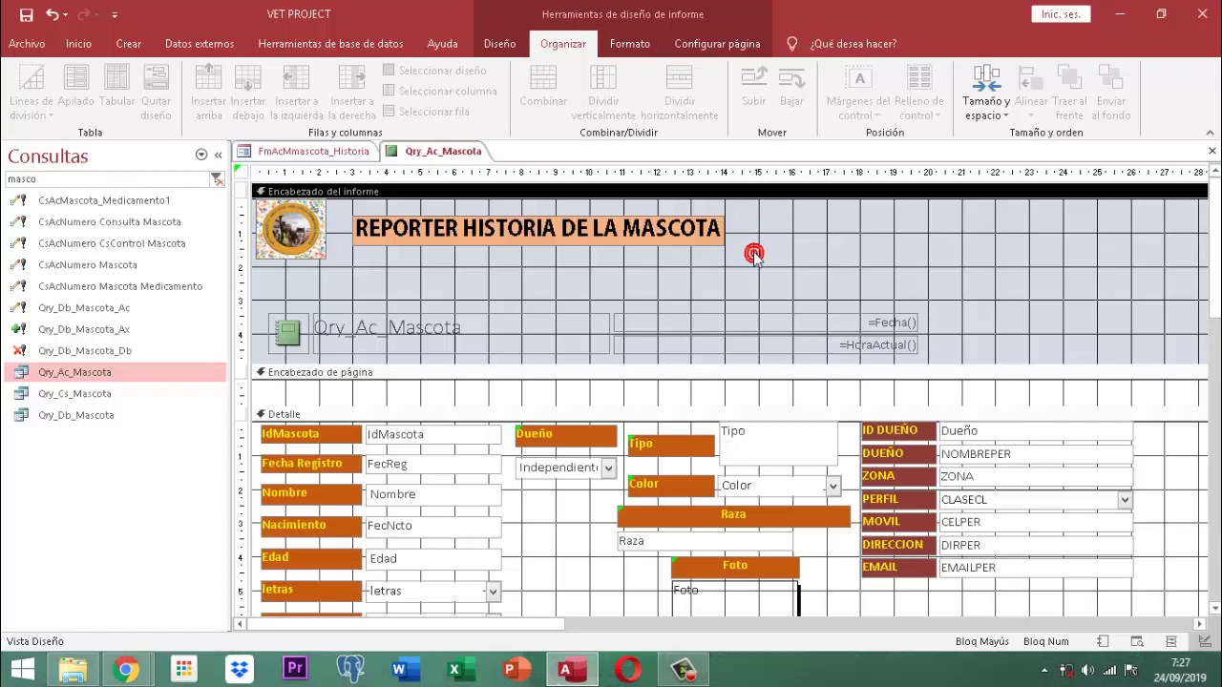
# Shift the round logo image in the report header slightly right and down, away from the section's corner.
pyautogui.click(305, 252)
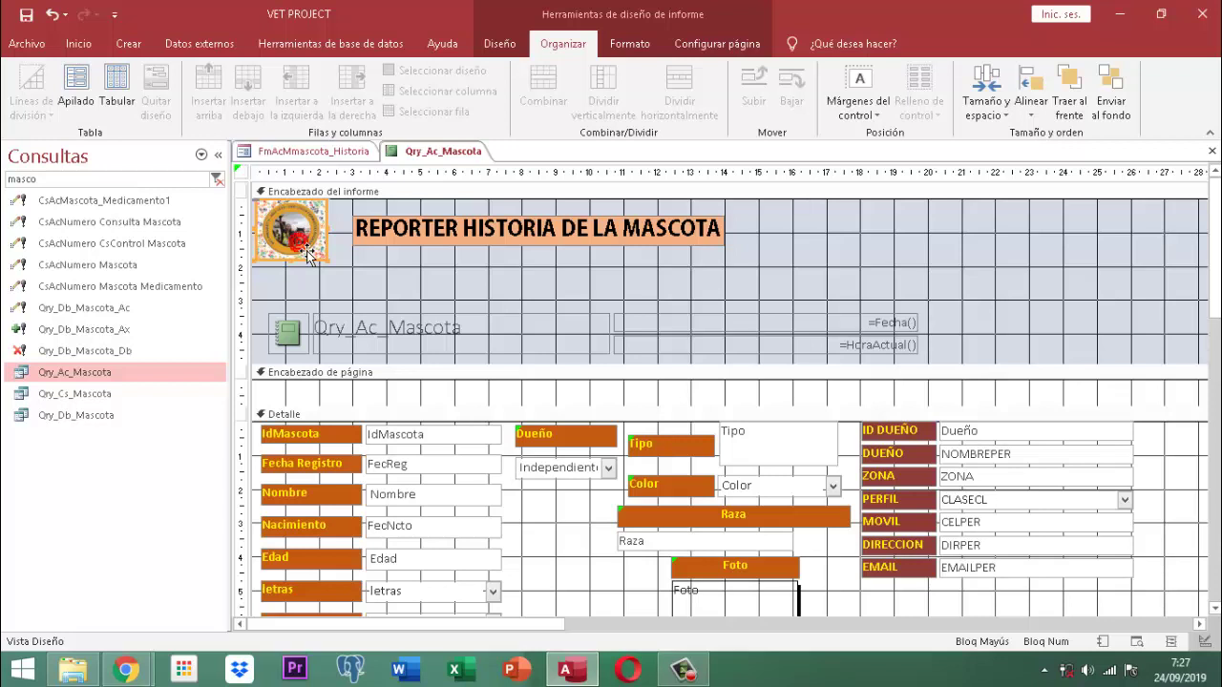
pyautogui.click(307, 254)
pyautogui.moveTo(307, 252); pyautogui.dragTo(309, 254)
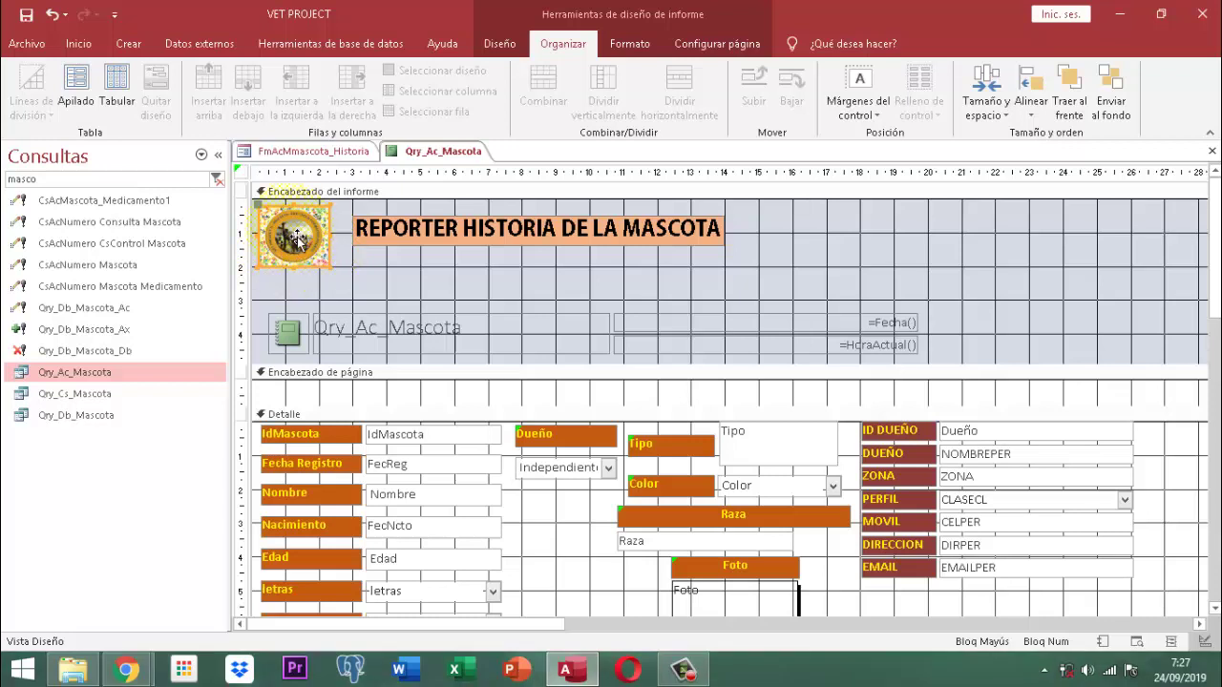
# Remove the picture ImagenEF.jpg from the ImagenFE image control in the report header, keeping the empty control.
pyautogui.click(496, 45)
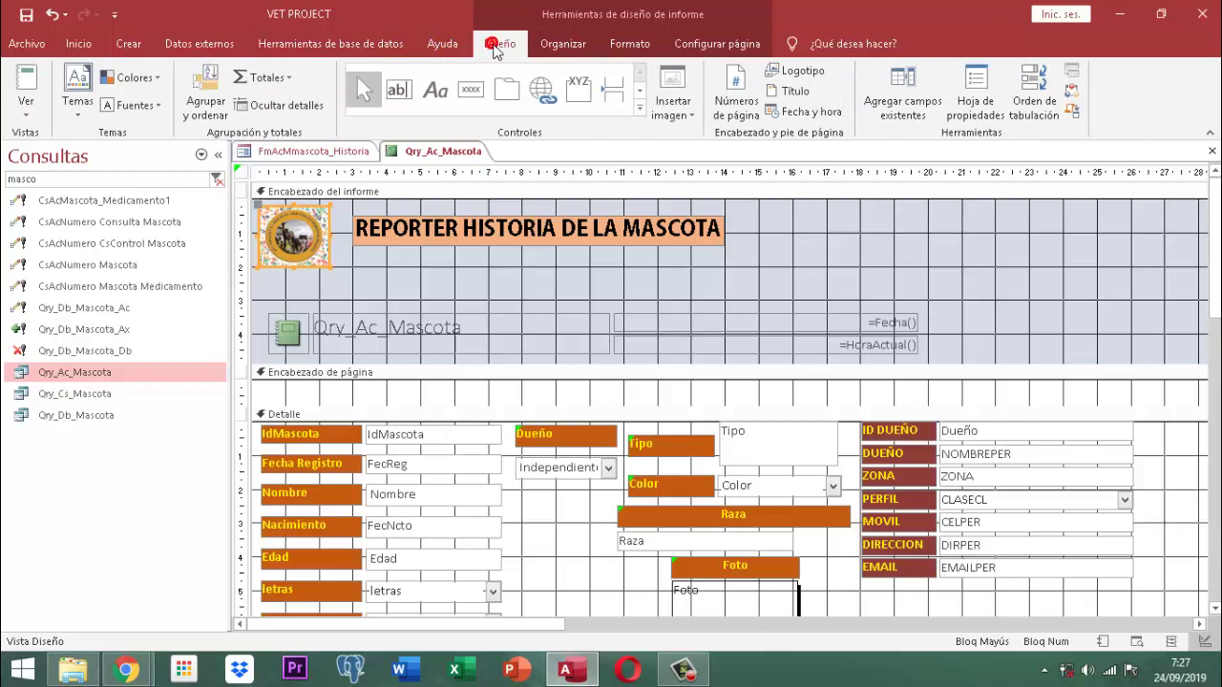
pyautogui.click(974, 96)
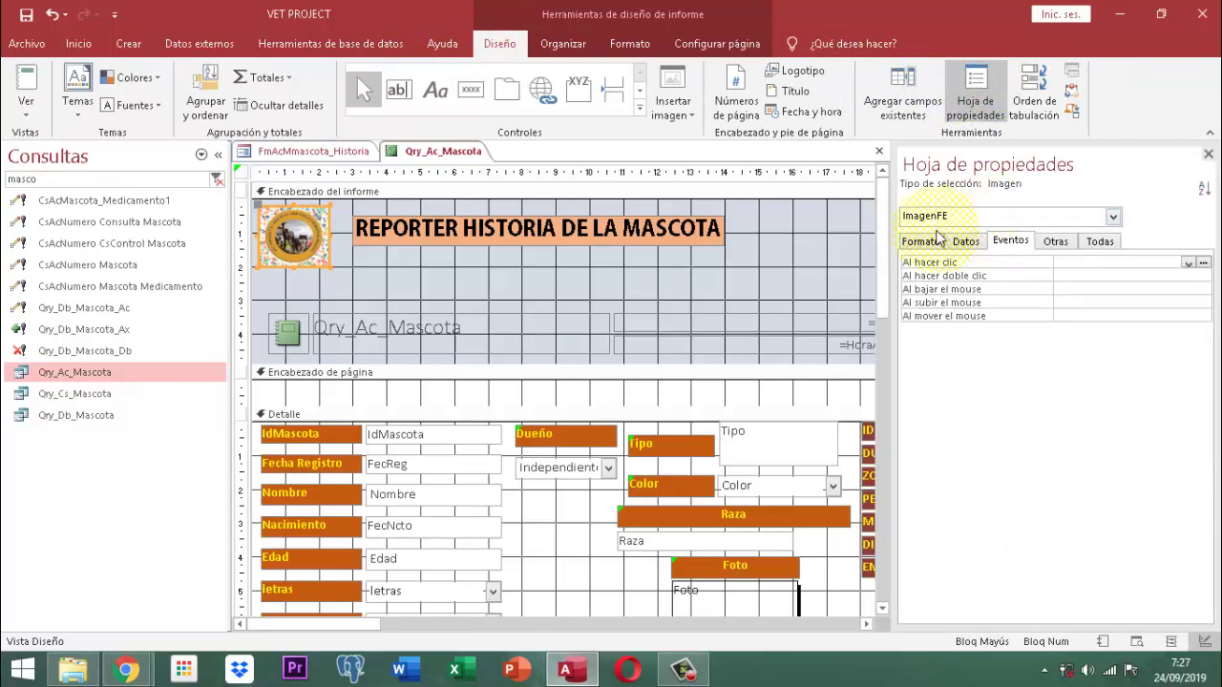
pyautogui.click(939, 240)
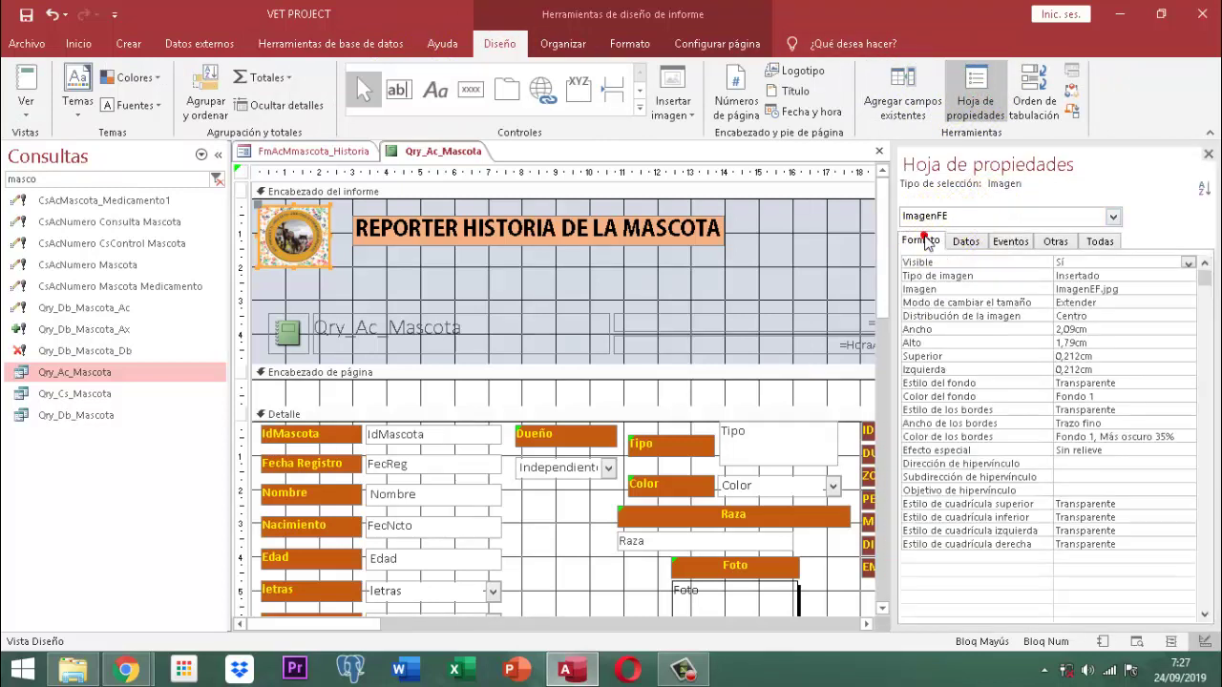
pyautogui.click(1023, 290)
pyautogui.press('Delete')
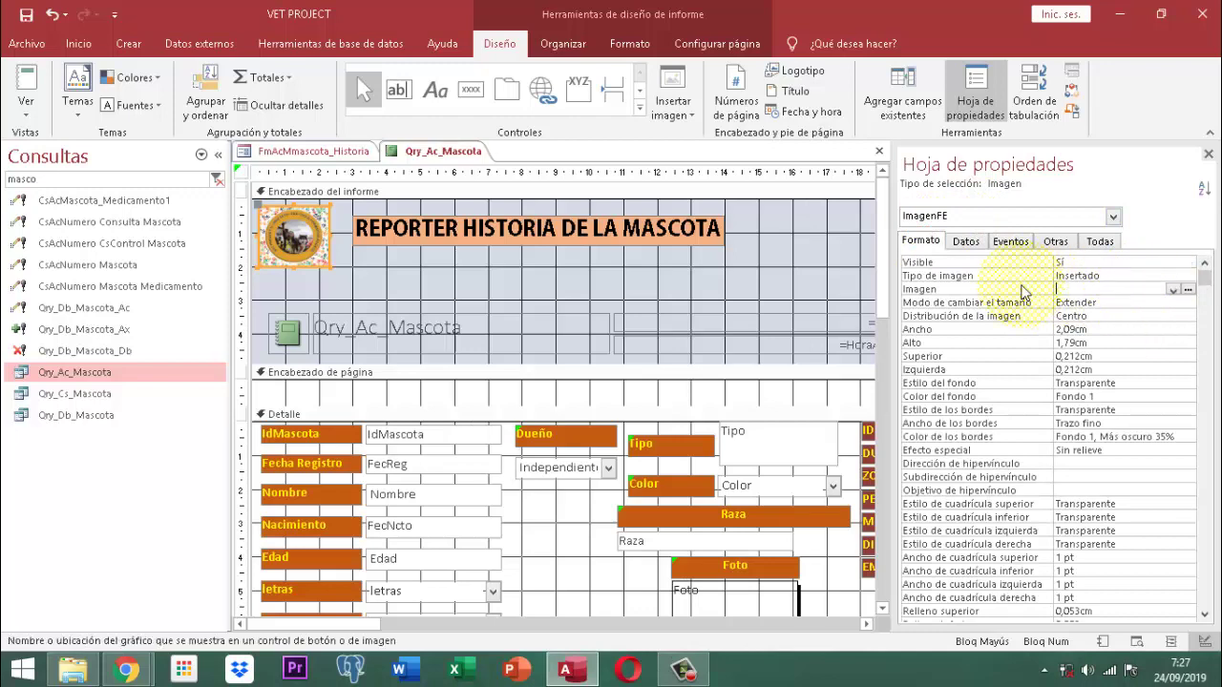
pyautogui.click(1208, 154)
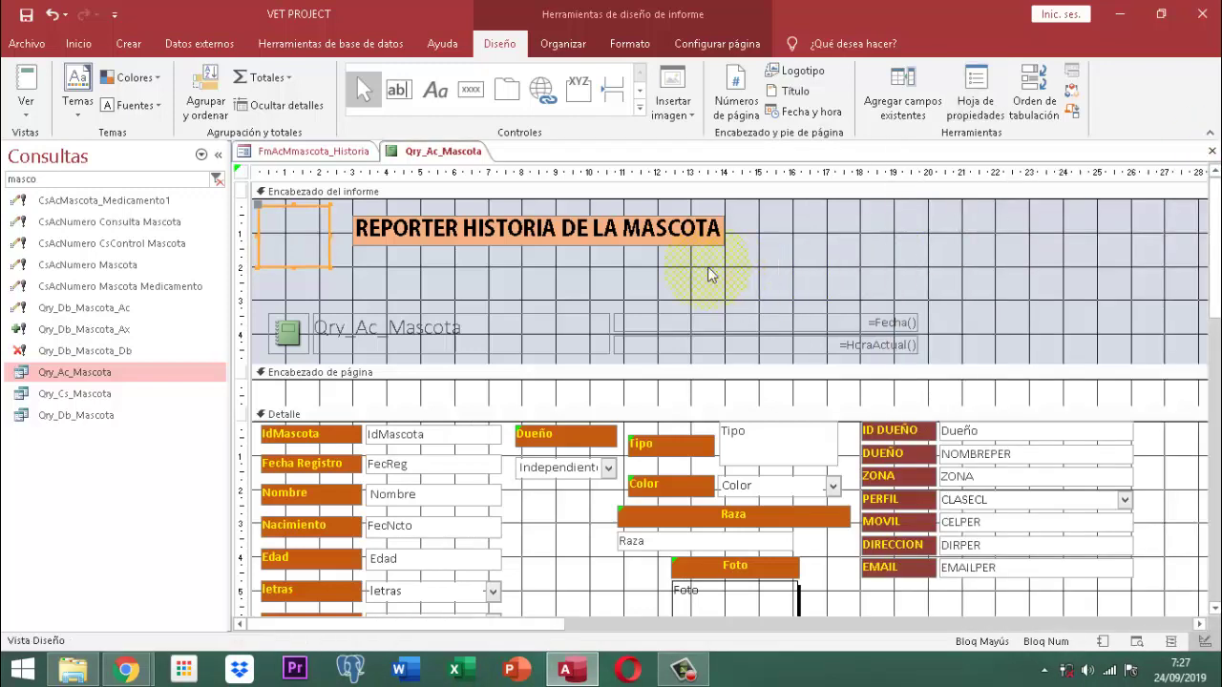
pyautogui.click(604, 278)
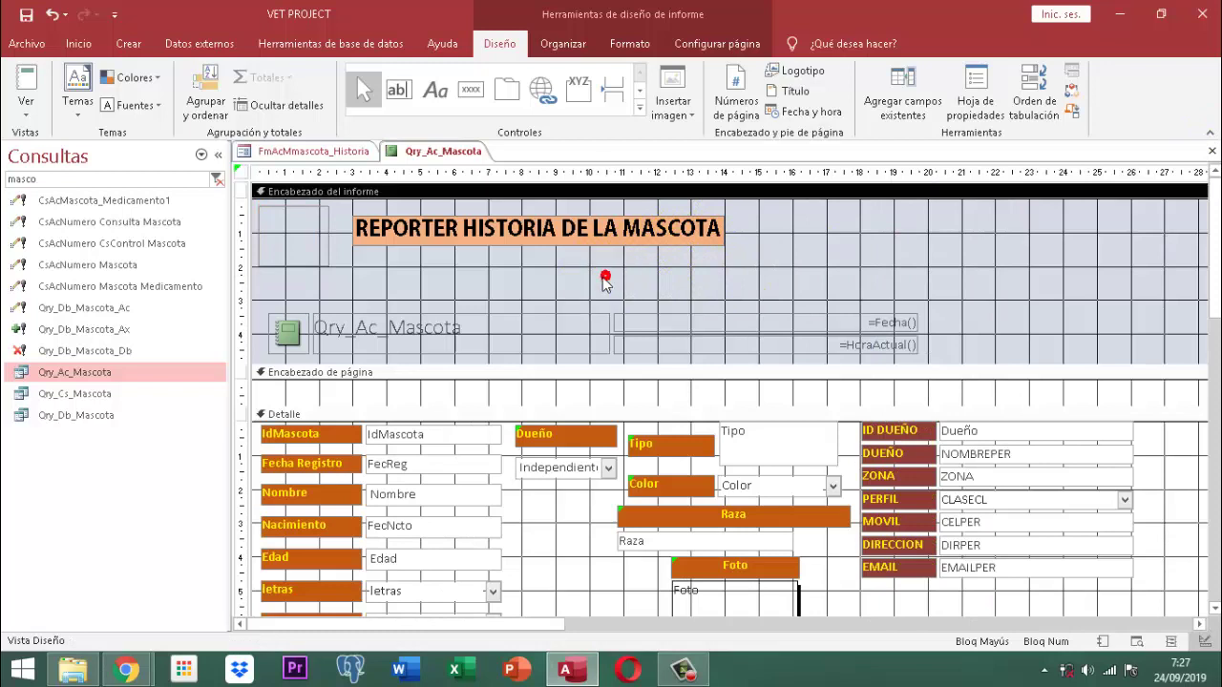
# Remove the layout that groups the report header's icon, Qry_Ac_Mascota title, date and time controls.
pyautogui.click(475, 339)
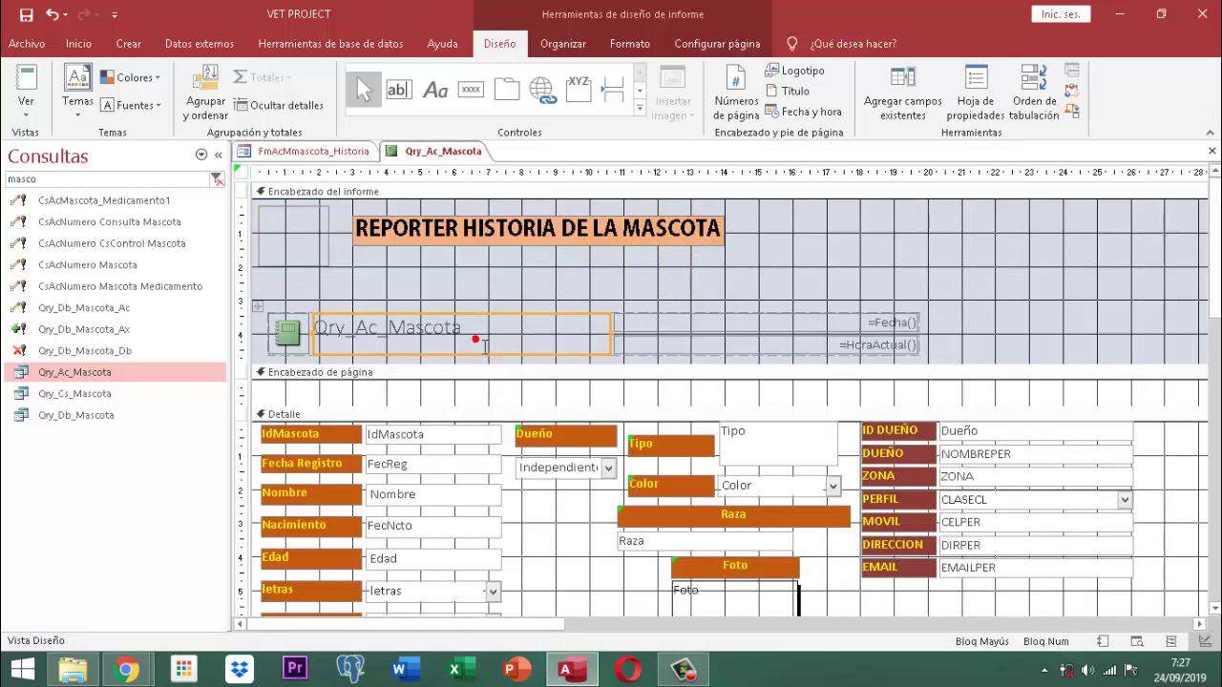
pyautogui.click(260, 315)
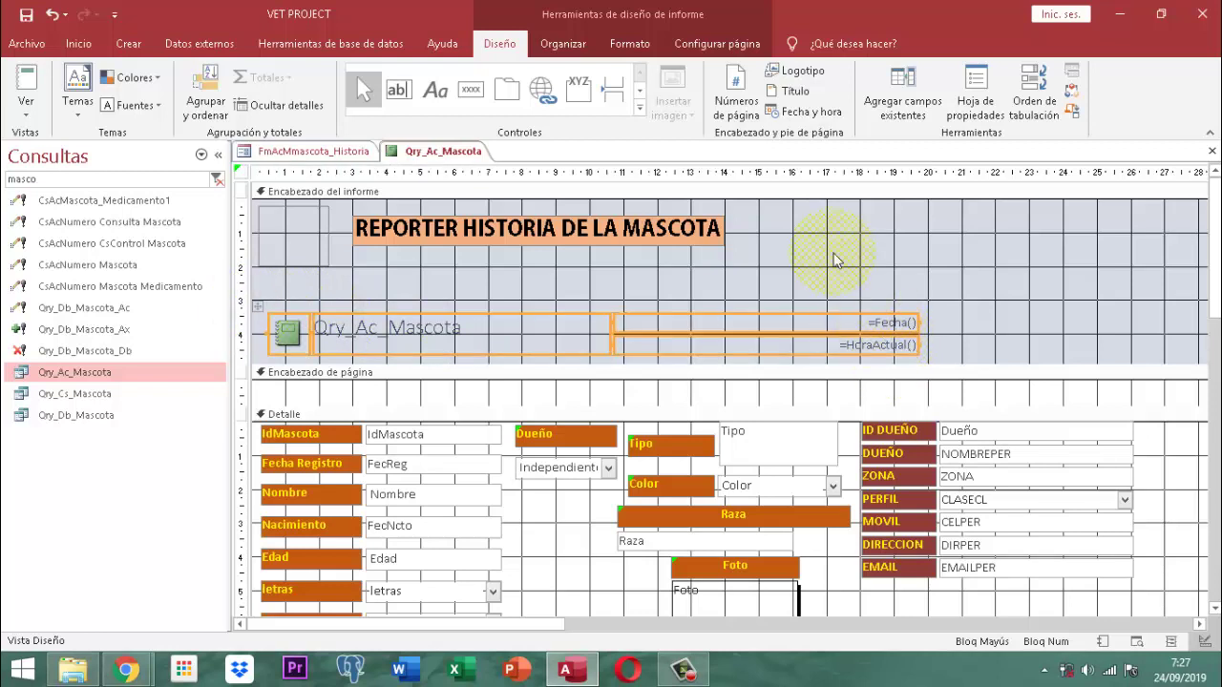
pyautogui.click(563, 43)
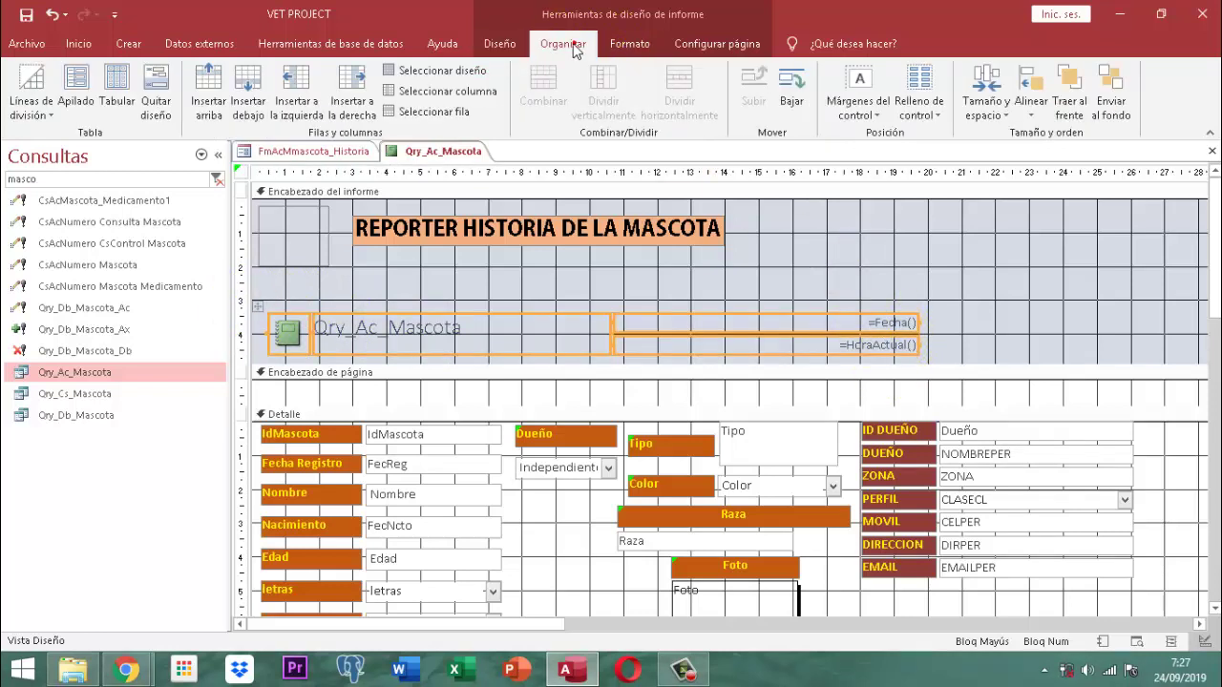
pyautogui.click(158, 84)
pyautogui.click(645, 260)
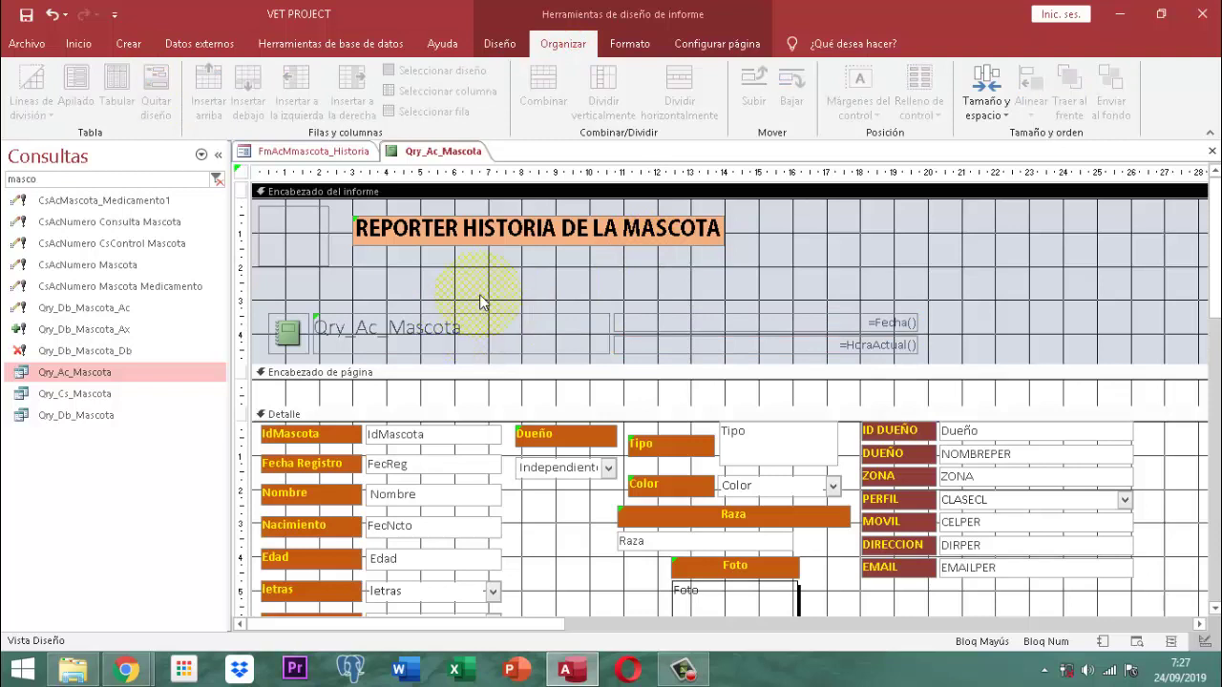
# Delete the Qry_Ac_Mascota title label and the notebook icon from the report header.
pyautogui.click(456, 336)
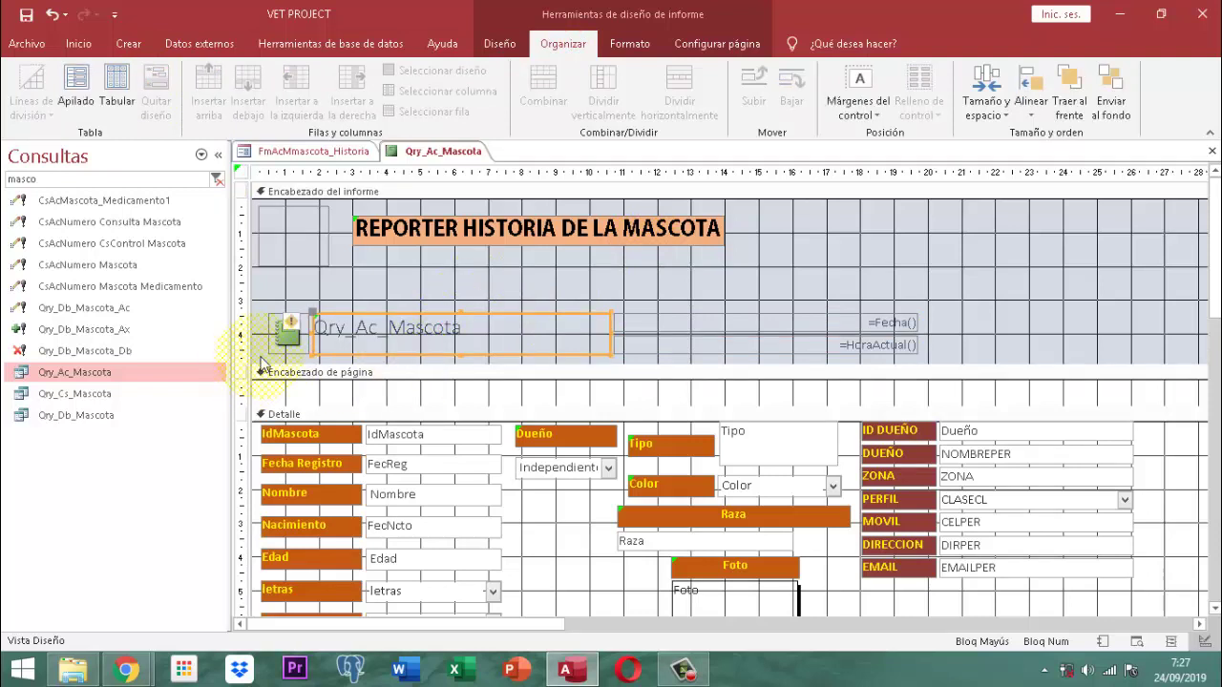
pyautogui.keyDown('shift'); pyautogui.click(290, 346); pyautogui.keyUp('shift')
pyautogui.press('Delete')
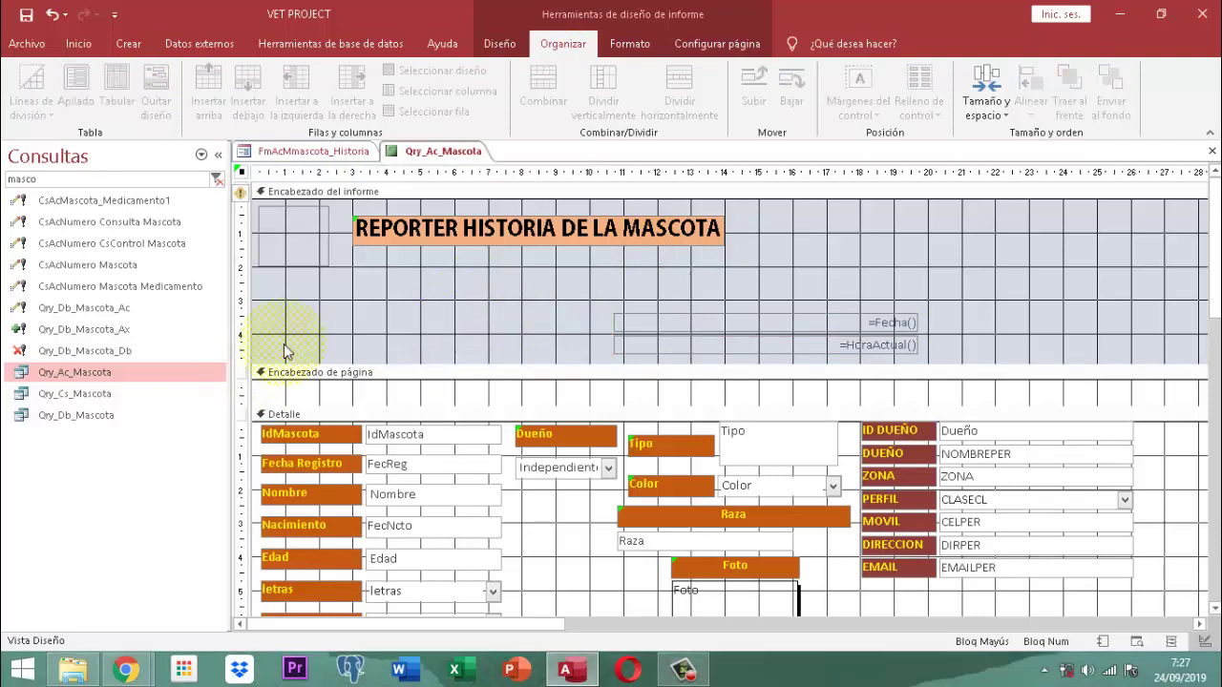
# Move the date and time boxes directly under the orange title and shorten the report header to about 3 cm.
pyautogui.moveTo(954, 303); pyautogui.dragTo(607, 357)
pyautogui.moveTo(690, 335); pyautogui.dragTo(494, 275)
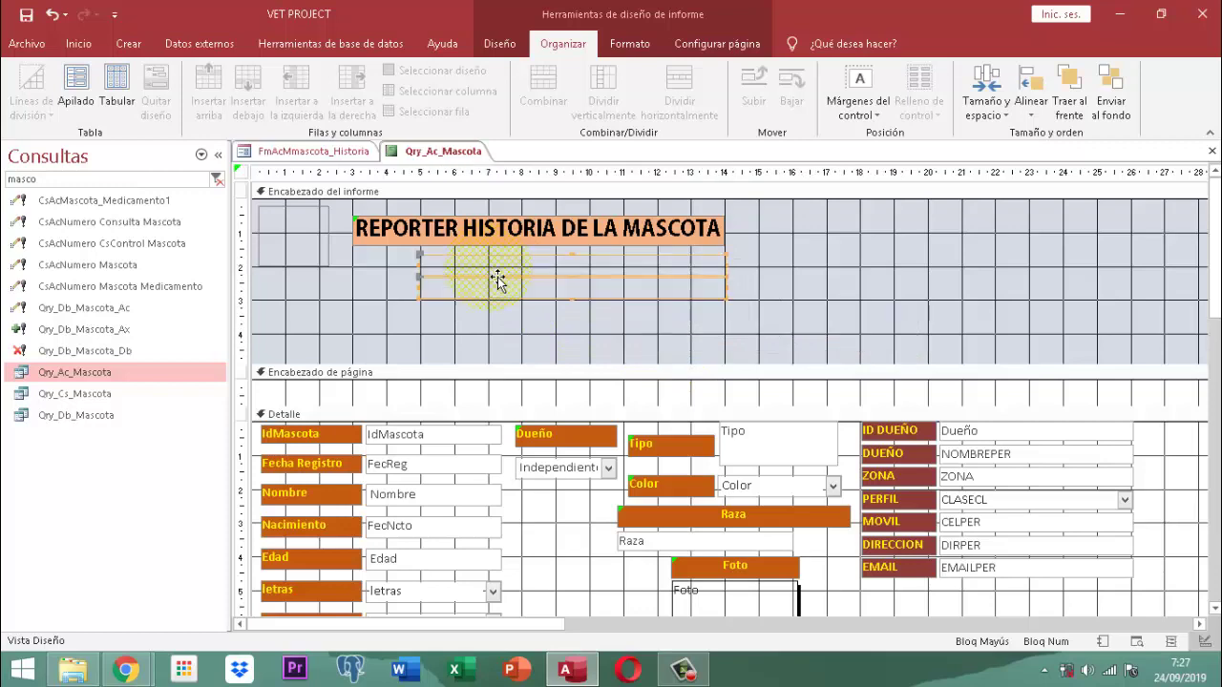
pyautogui.click(767, 269)
pyautogui.moveTo(659, 365); pyautogui.dragTo(668, 311)
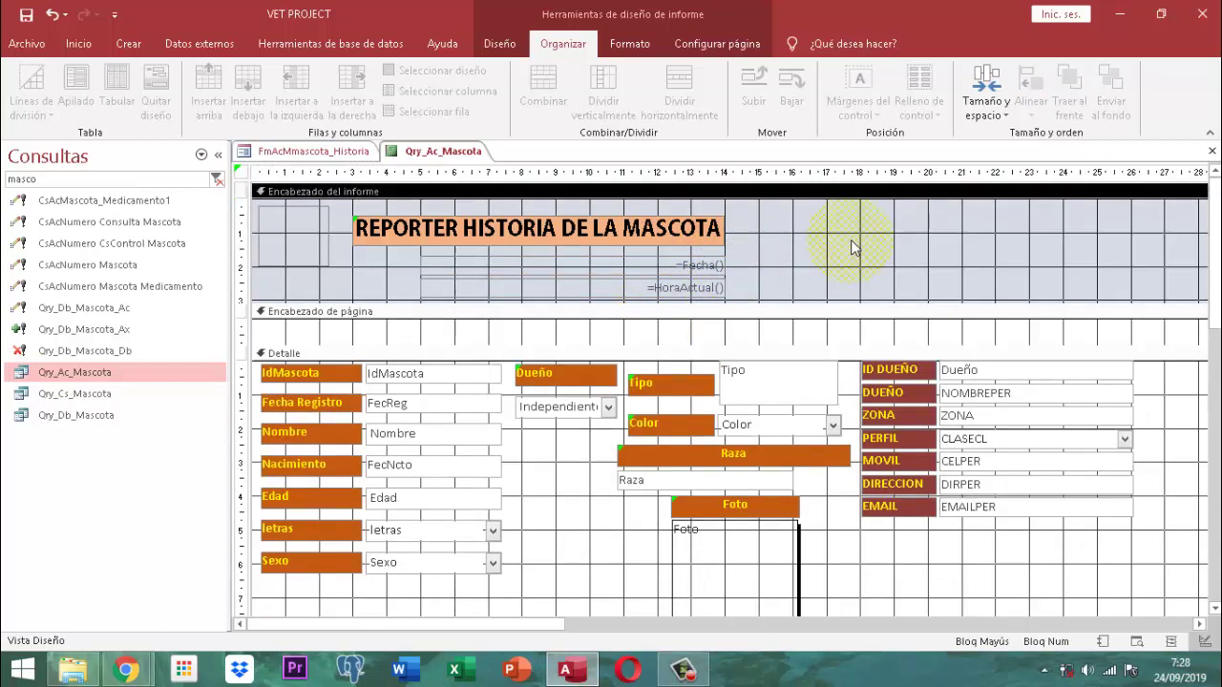
# Set the report header's background colour to white.
pyautogui.click(629, 44)
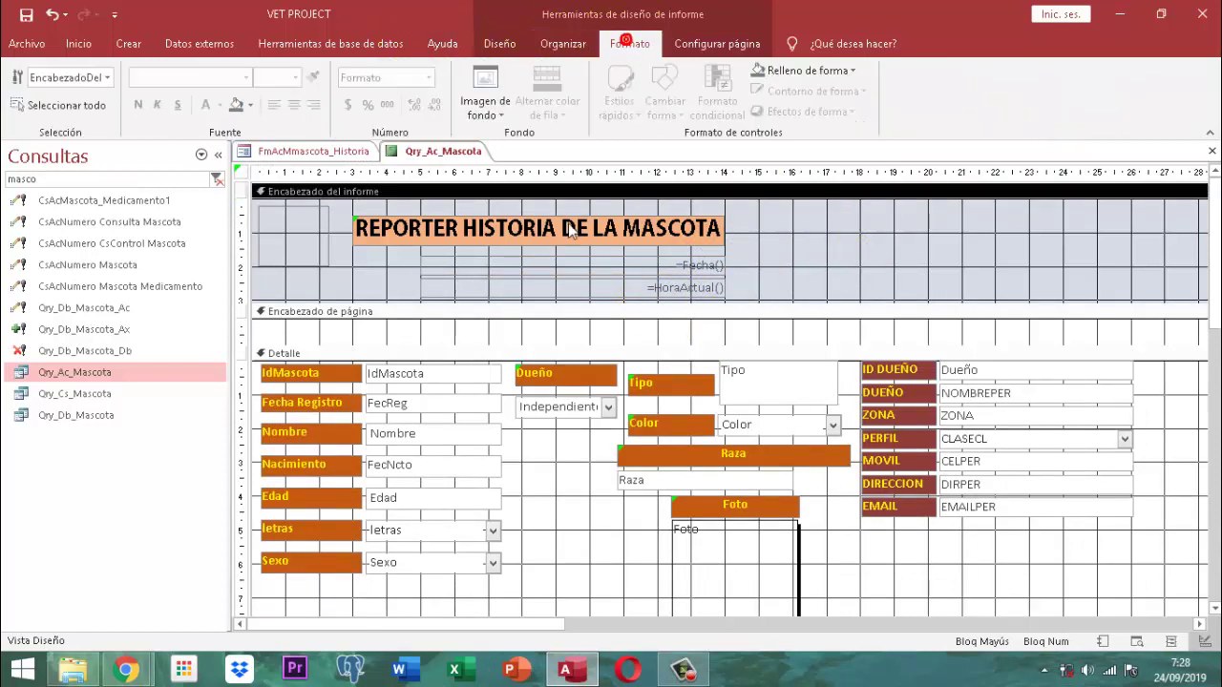
pyautogui.click(253, 105)
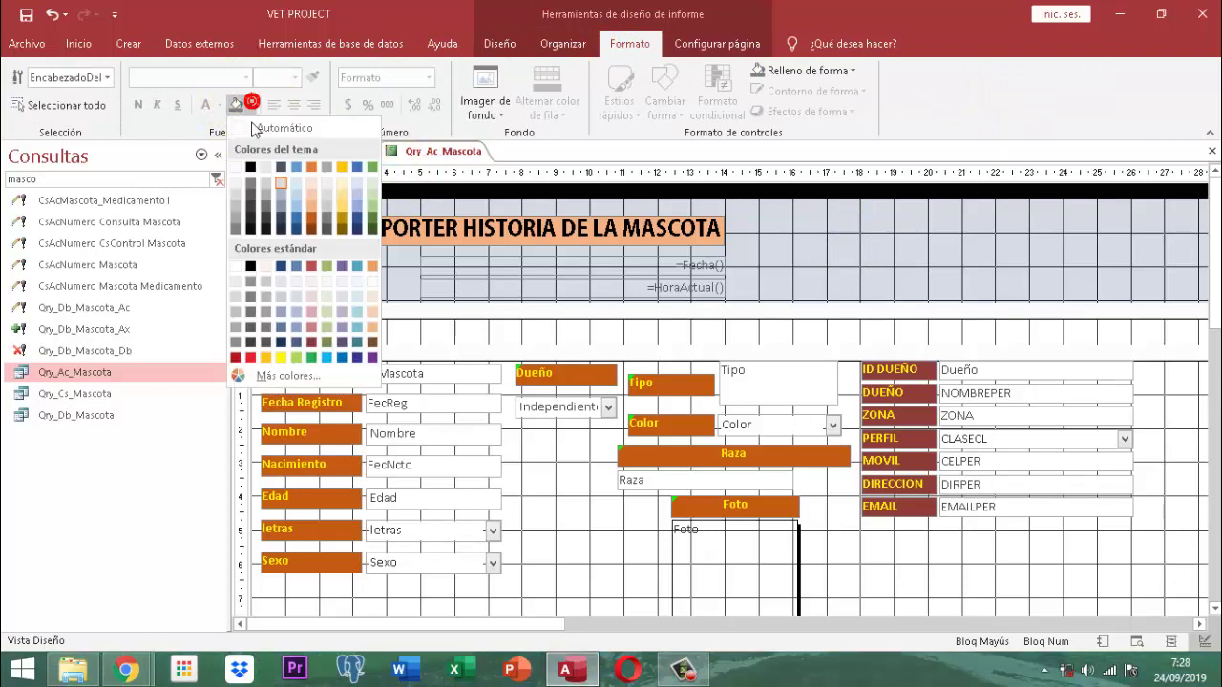
pyautogui.click(235, 168)
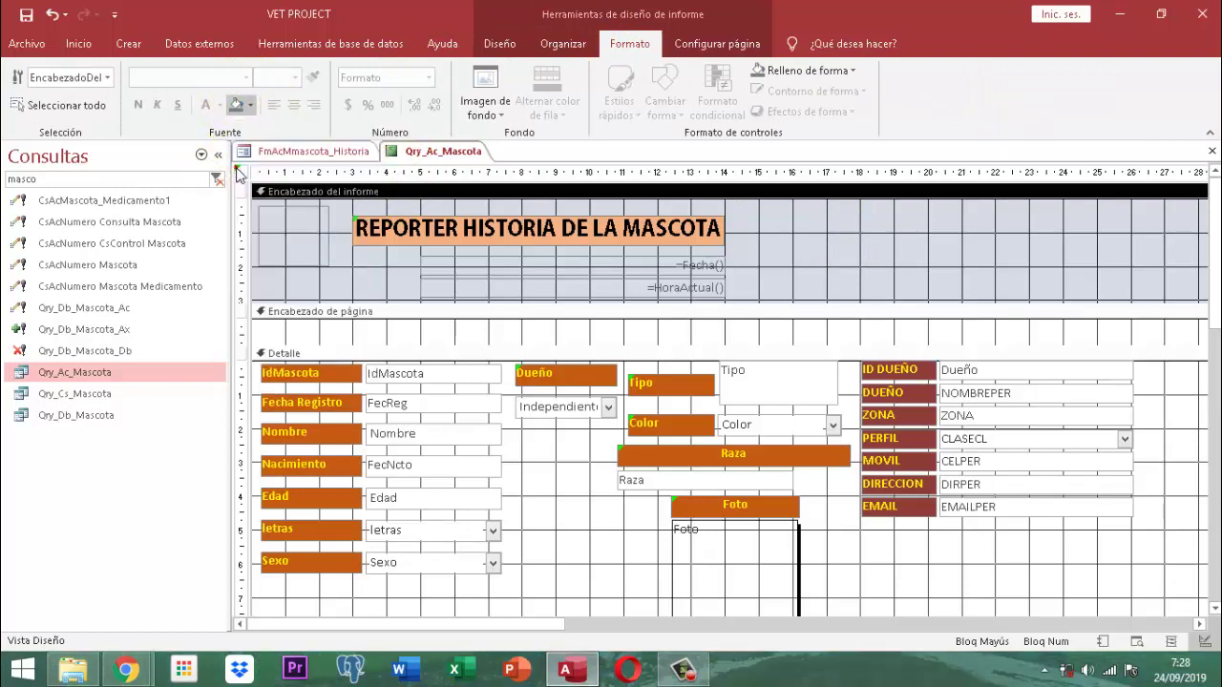
# Move the block of owner fields from ID DUEÑO to EMAIL below the Sexo field in the detail section.
pyautogui.scroll(-3, 946, 343)
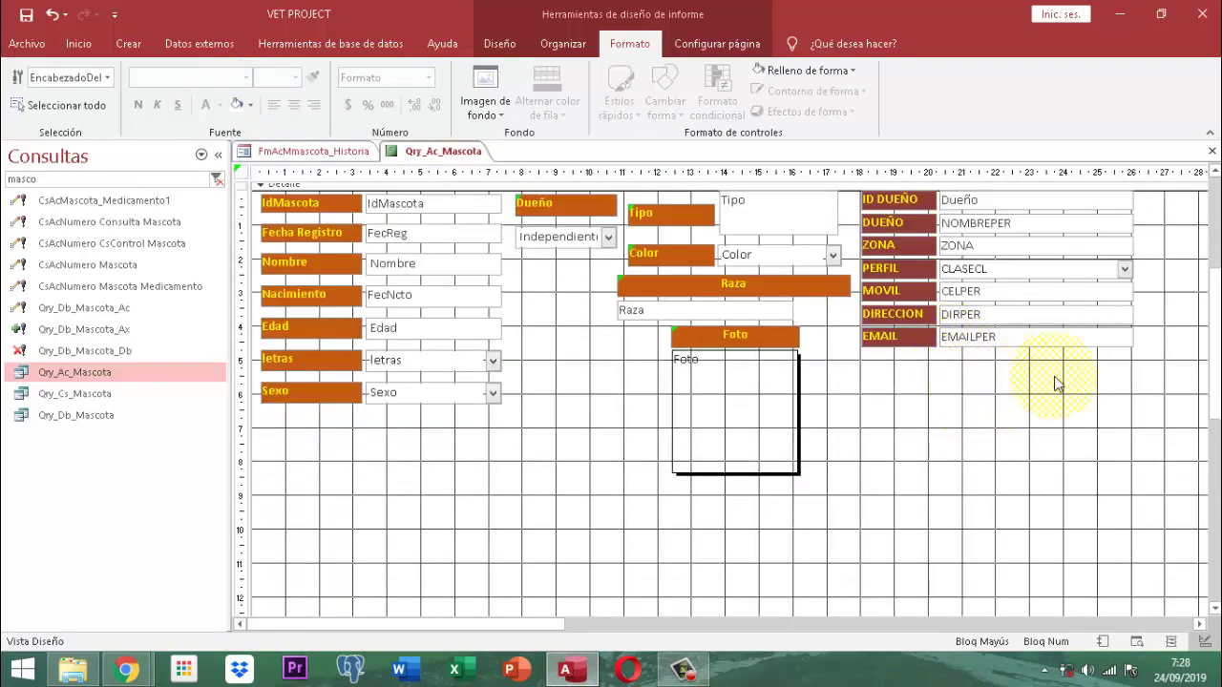
pyautogui.click(1094, 384)
pyautogui.moveTo(1094, 384); pyautogui.dragTo(371, 440)
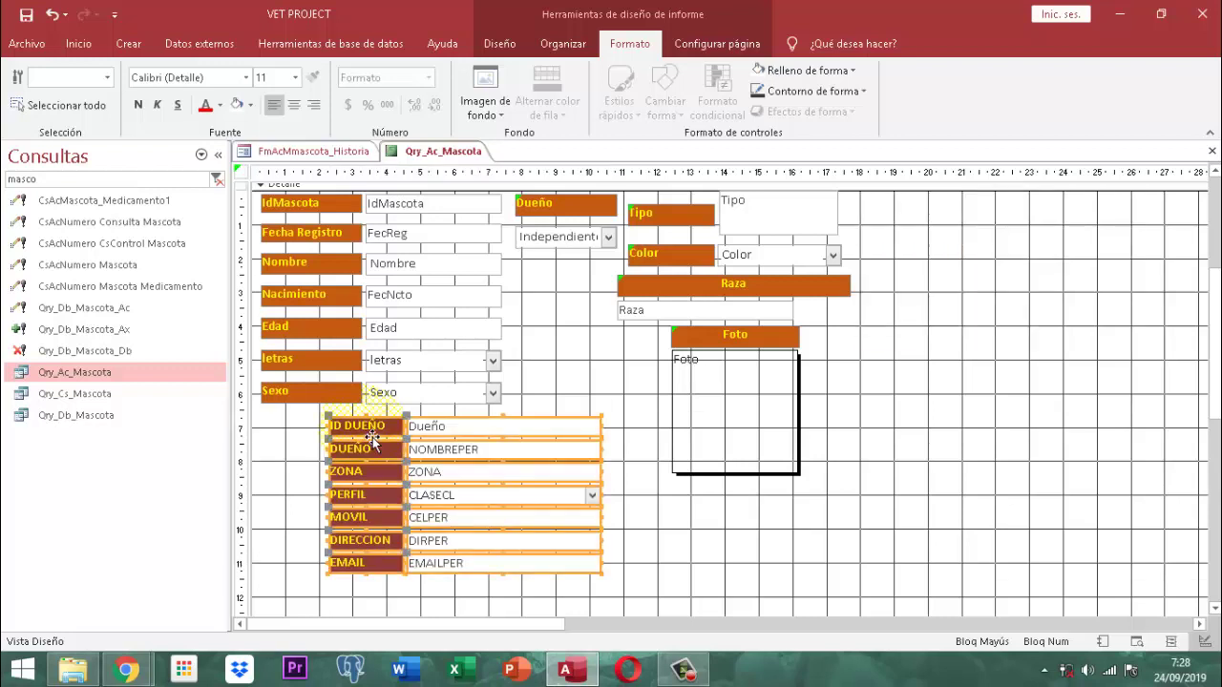
pyautogui.click(697, 503)
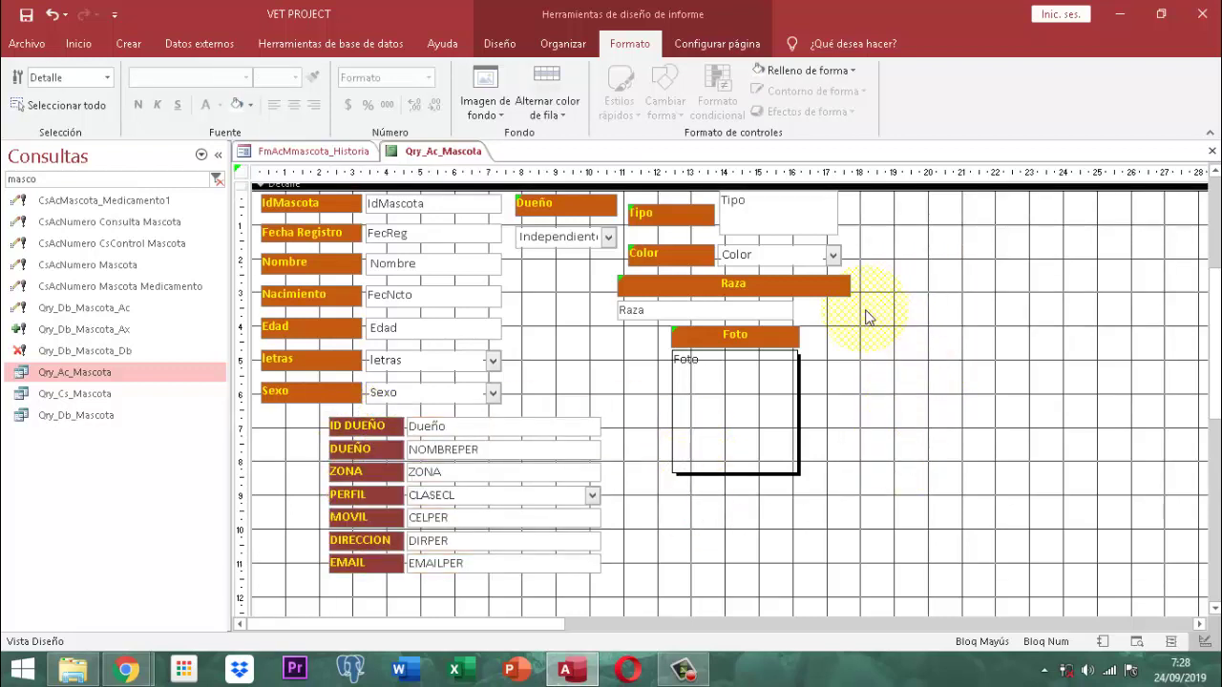
# Move the Dueño, Tipo, Color and Raza controls below the photo frame, and place the Foto label and frame beside IdMascota.
pyautogui.moveTo(865, 310); pyautogui.dragTo(701, 509)
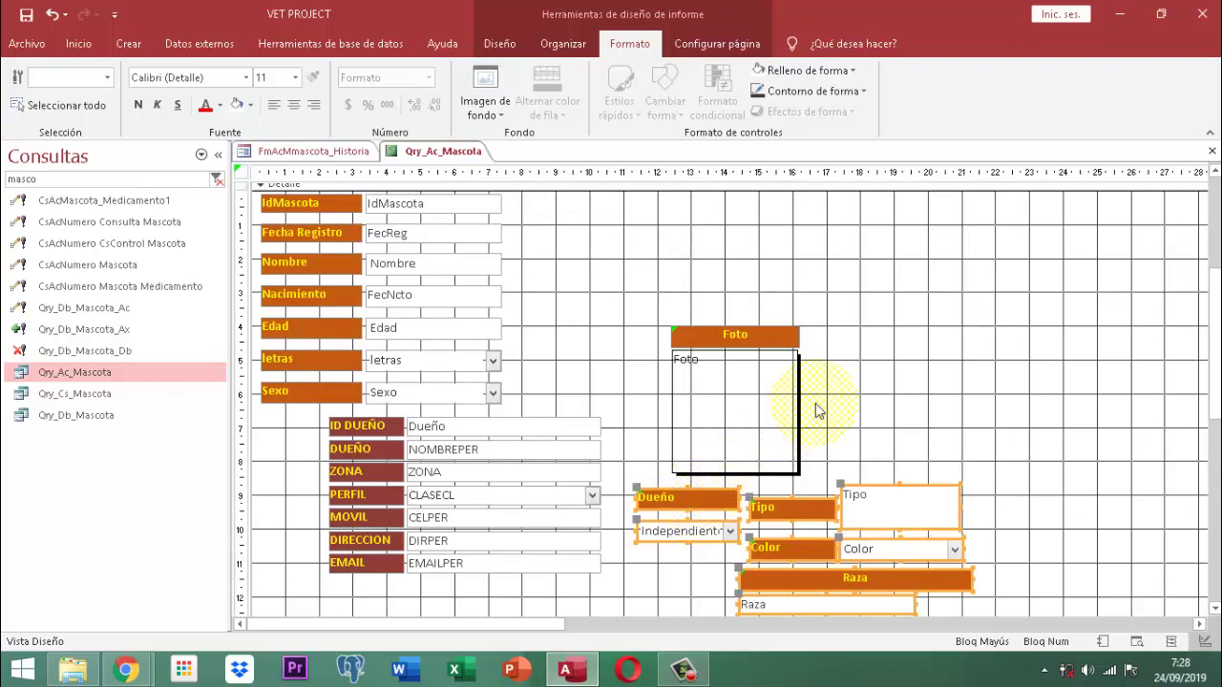
pyautogui.click(848, 331)
pyautogui.click(711, 440)
pyautogui.moveTo(716, 438); pyautogui.dragTo(573, 304)
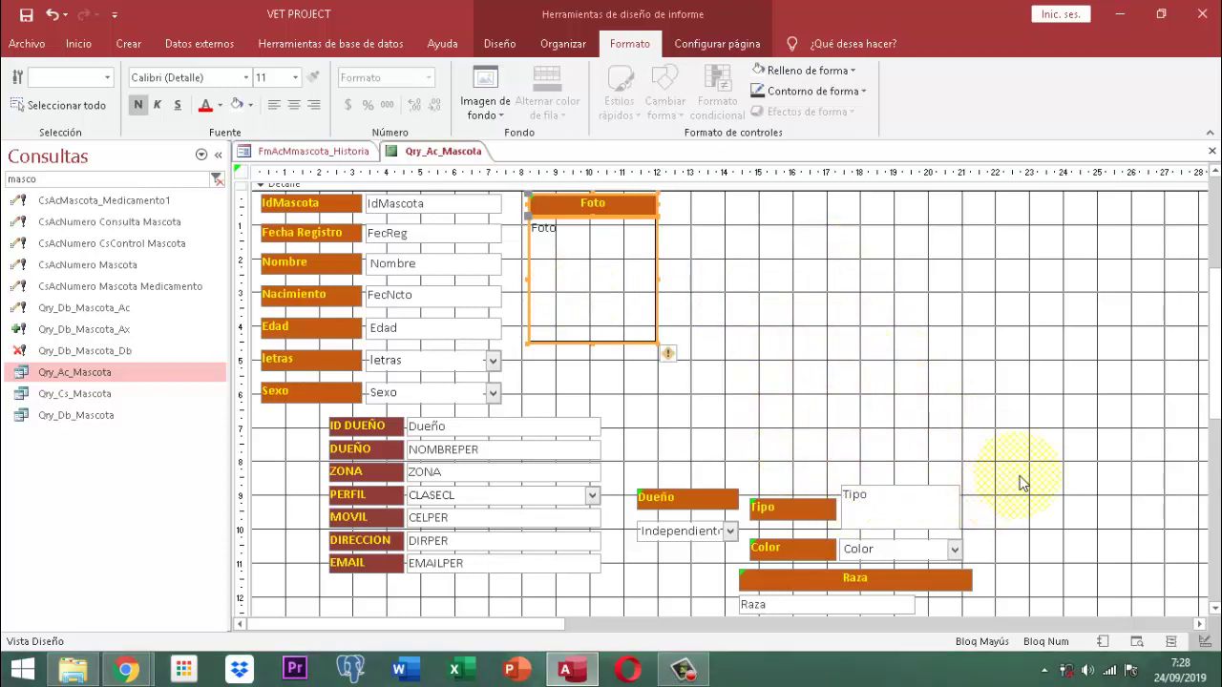
# Move the Tipo and Color labels with their boxes up beside the right edge of the photo frame.
pyautogui.scroll(-3, 1020, 482)
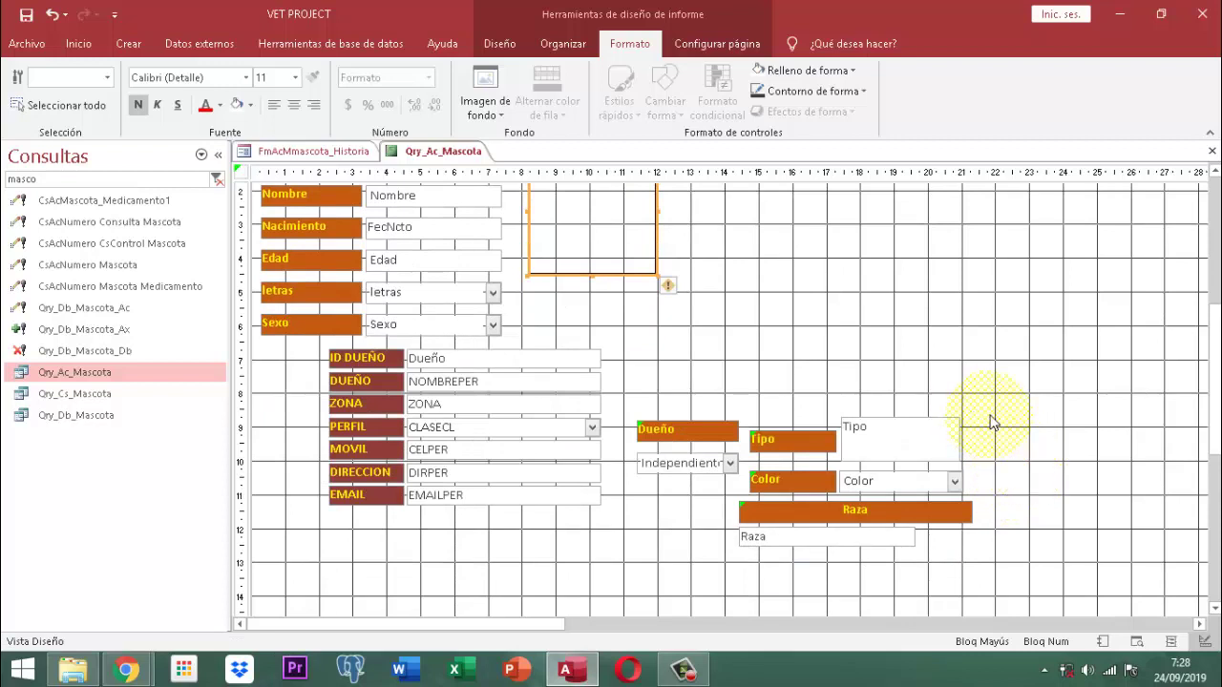
pyautogui.moveTo(989, 417); pyautogui.dragTo(871, 483)
pyautogui.moveTo(793, 488); pyautogui.dragTo(795, 485)
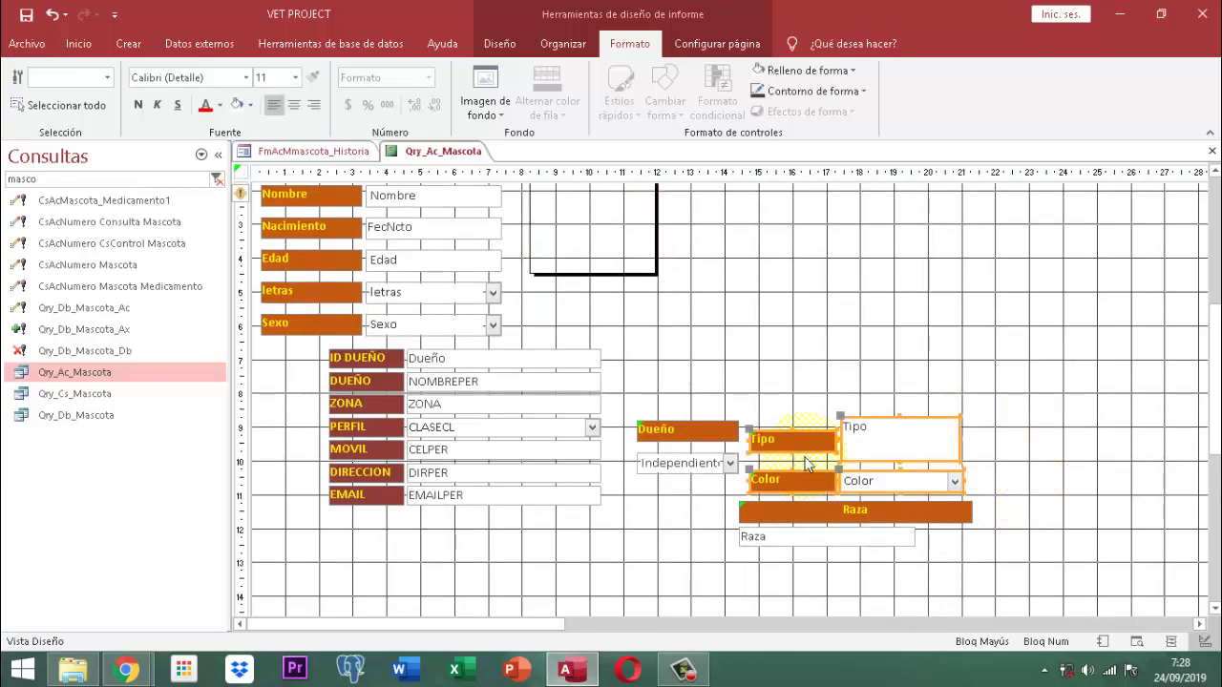
pyautogui.moveTo(802, 441); pyautogui.dragTo(741, 255)
pyautogui.scroll(3, 741, 255)
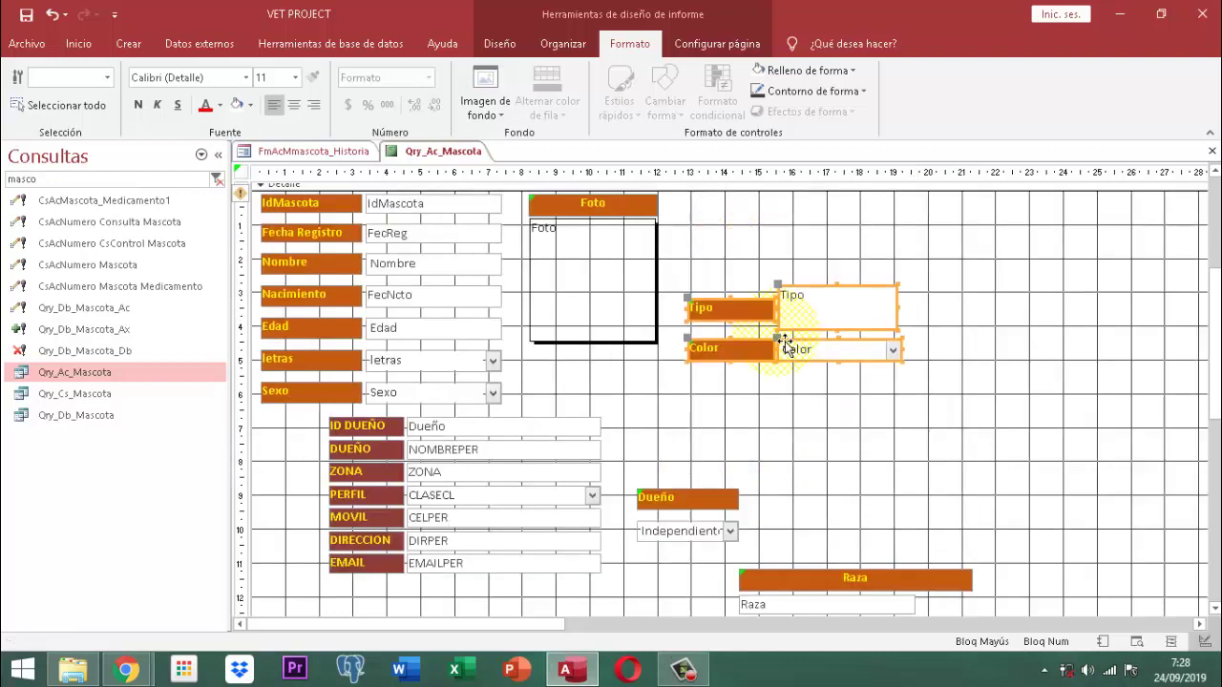
pyautogui.moveTo(754, 346); pyautogui.dragTo(744, 291)
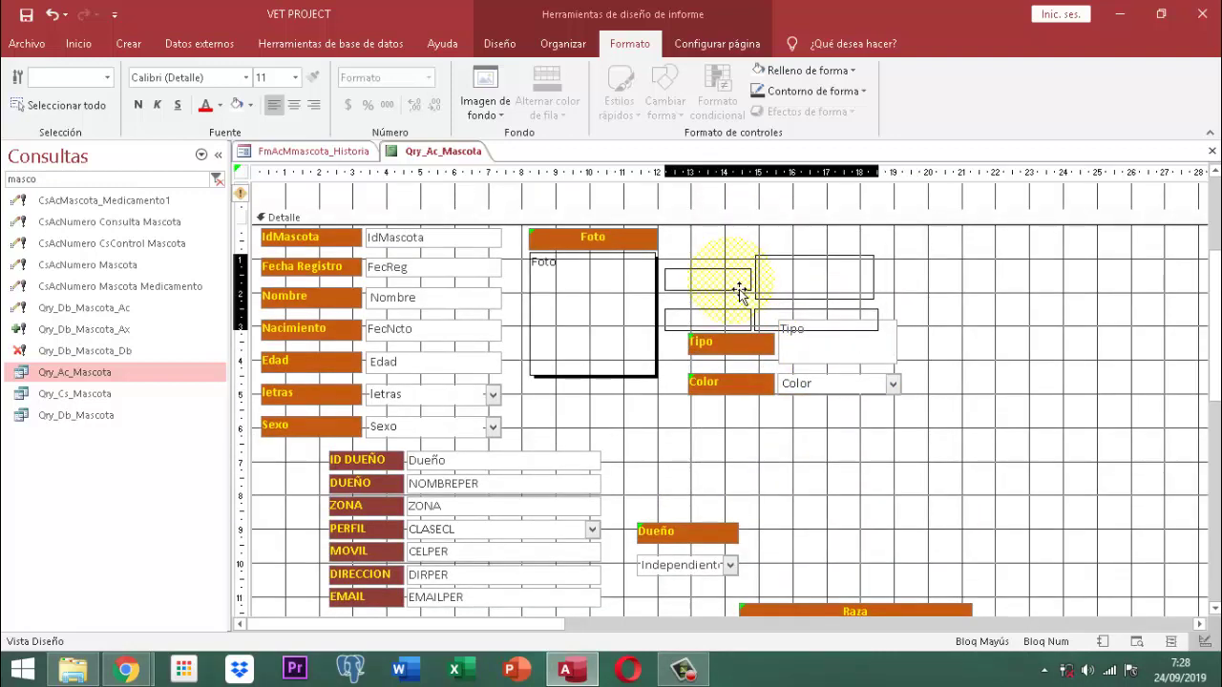
pyautogui.click(854, 373)
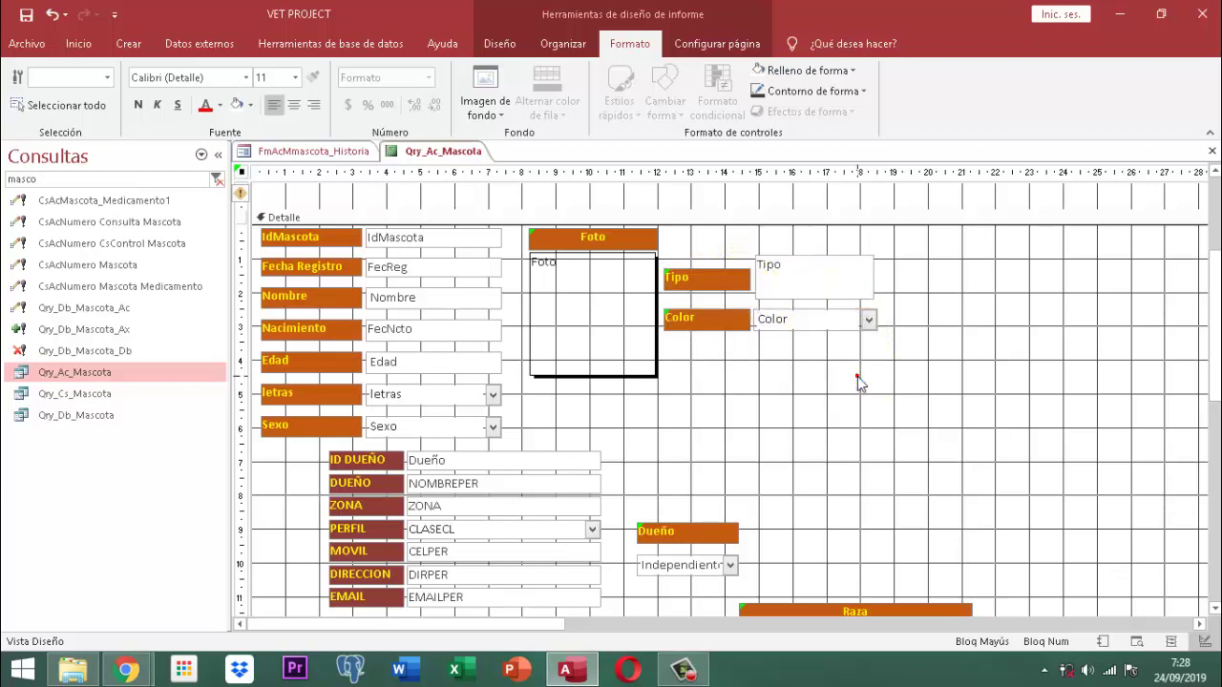
# Move the orange Dueño label and its unbound combo box directly below the photo frame.
pyautogui.moveTo(769, 578); pyautogui.dragTo(697, 365)
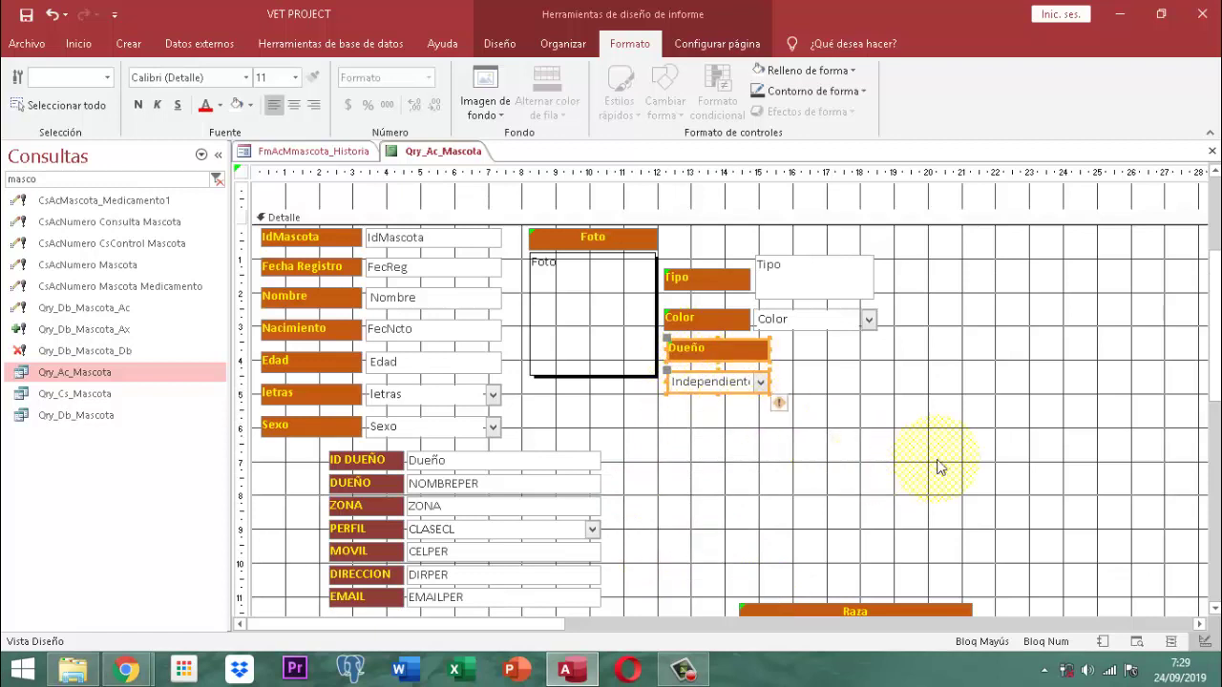
pyautogui.scroll(-1, 948, 477)
pyautogui.click(808, 333)
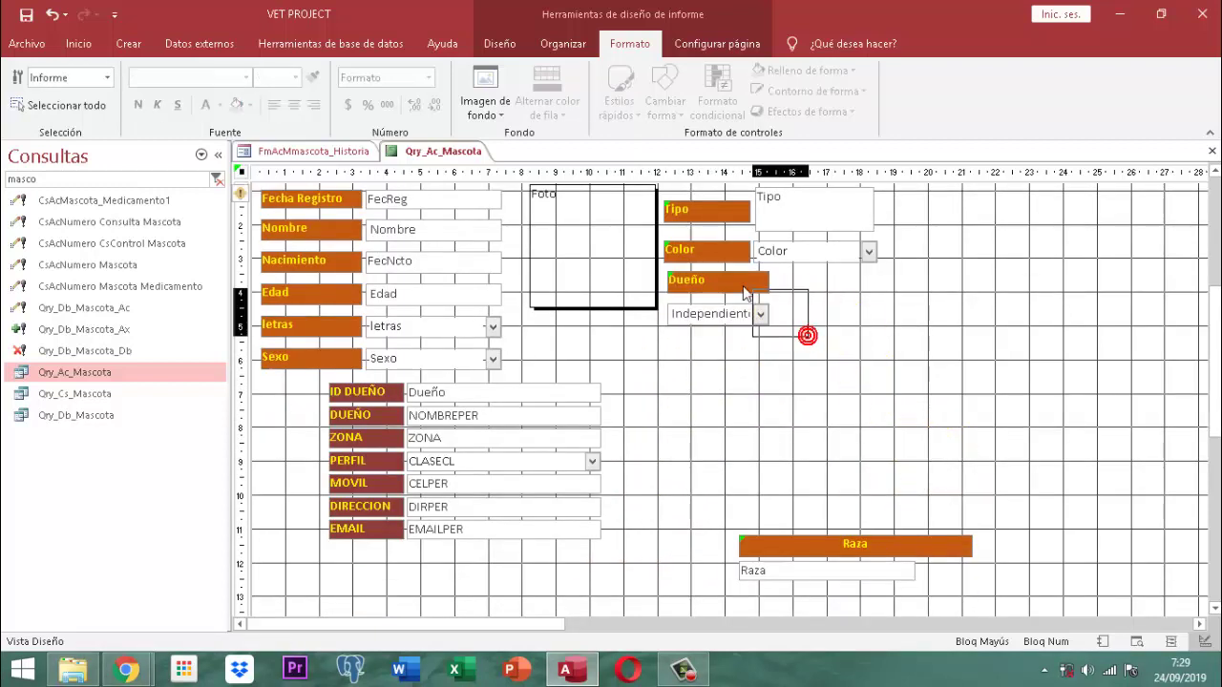
pyautogui.moveTo(697, 281); pyautogui.dragTo(590, 334)
pyautogui.click(761, 377)
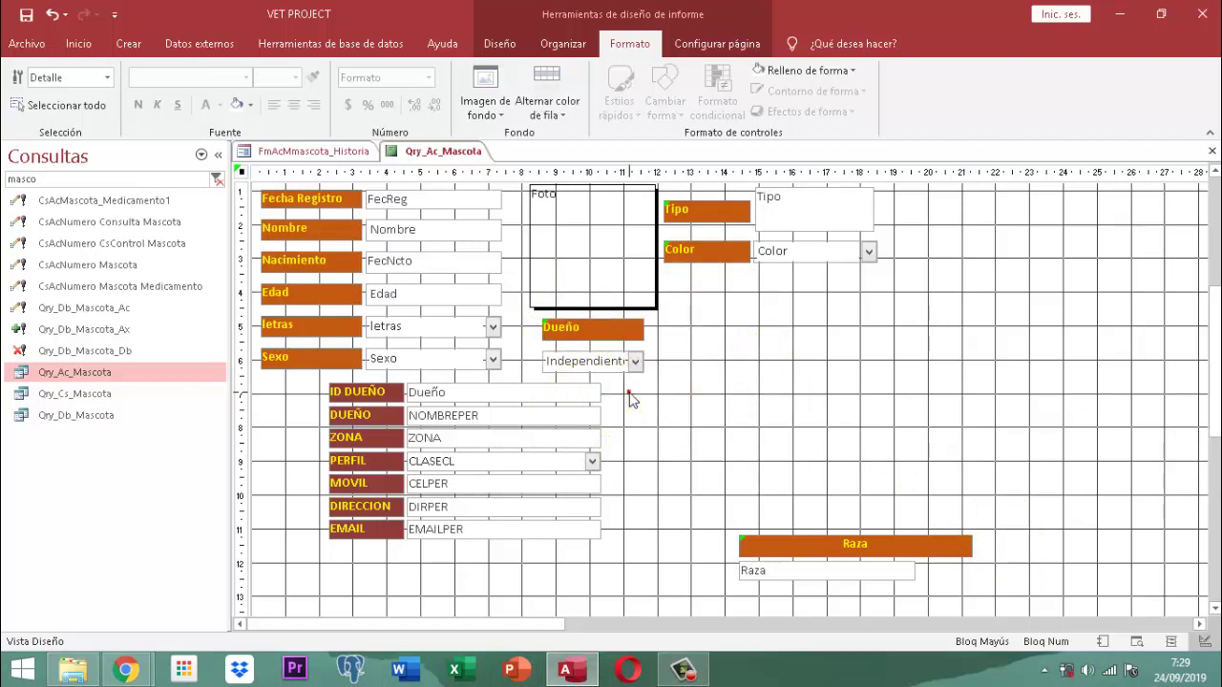
# Shift the owner fields block down and left to start below the 8 cm mark, and place the Raza label and box beside Dueño.
pyautogui.moveTo(628, 393); pyautogui.dragTo(324, 535)
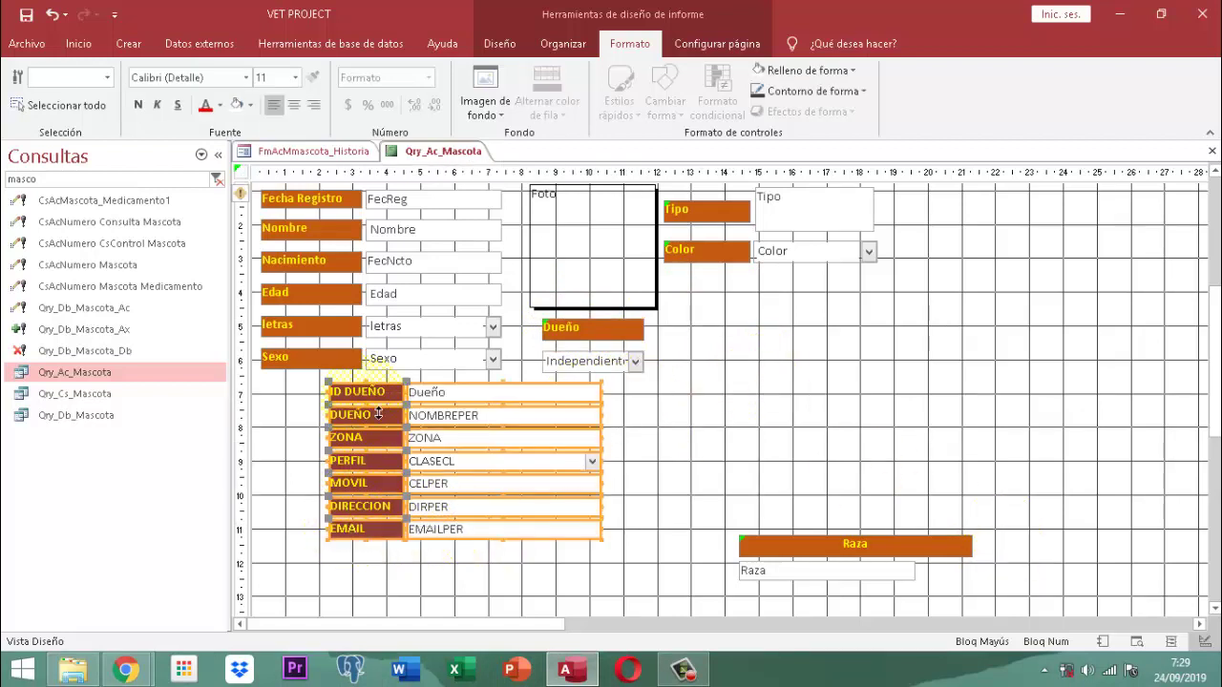
pyautogui.moveTo(379, 412); pyautogui.dragTo(318, 466)
pyautogui.moveTo(1012, 520); pyautogui.dragTo(693, 349)
pyautogui.click(690, 382)
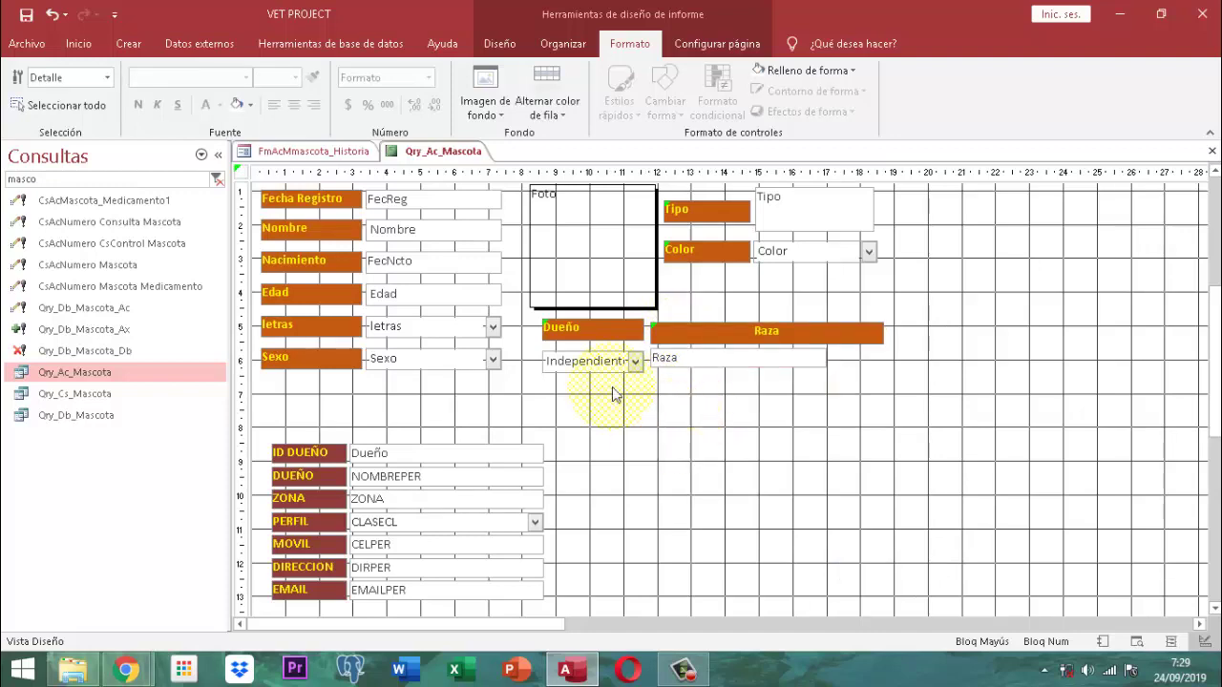
pyautogui.scroll(2, 832, 356)
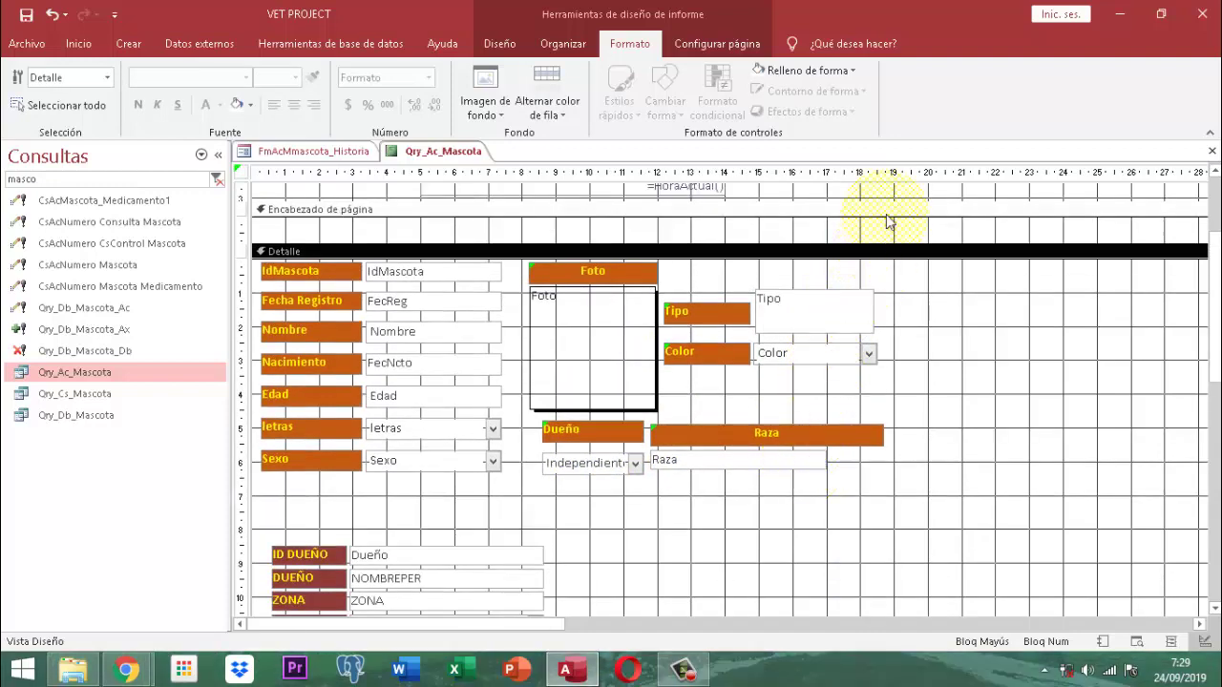
pyautogui.scroll(-1, 892, 441)
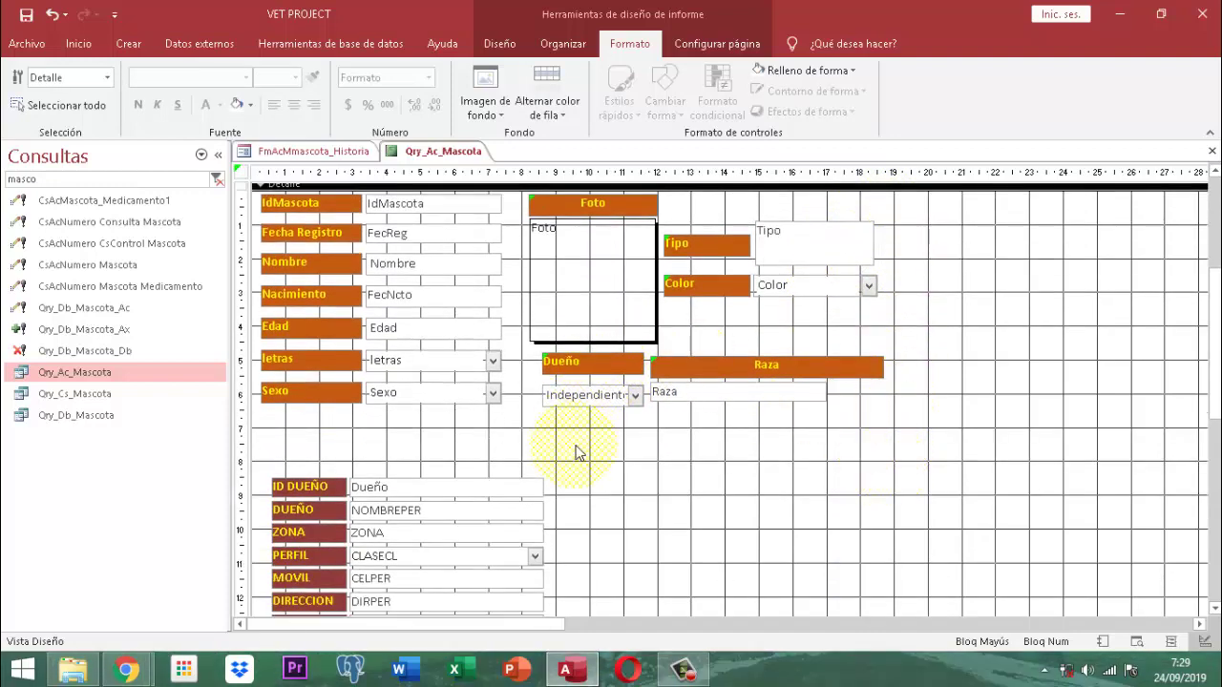
pyautogui.scroll(-1, 649, 434)
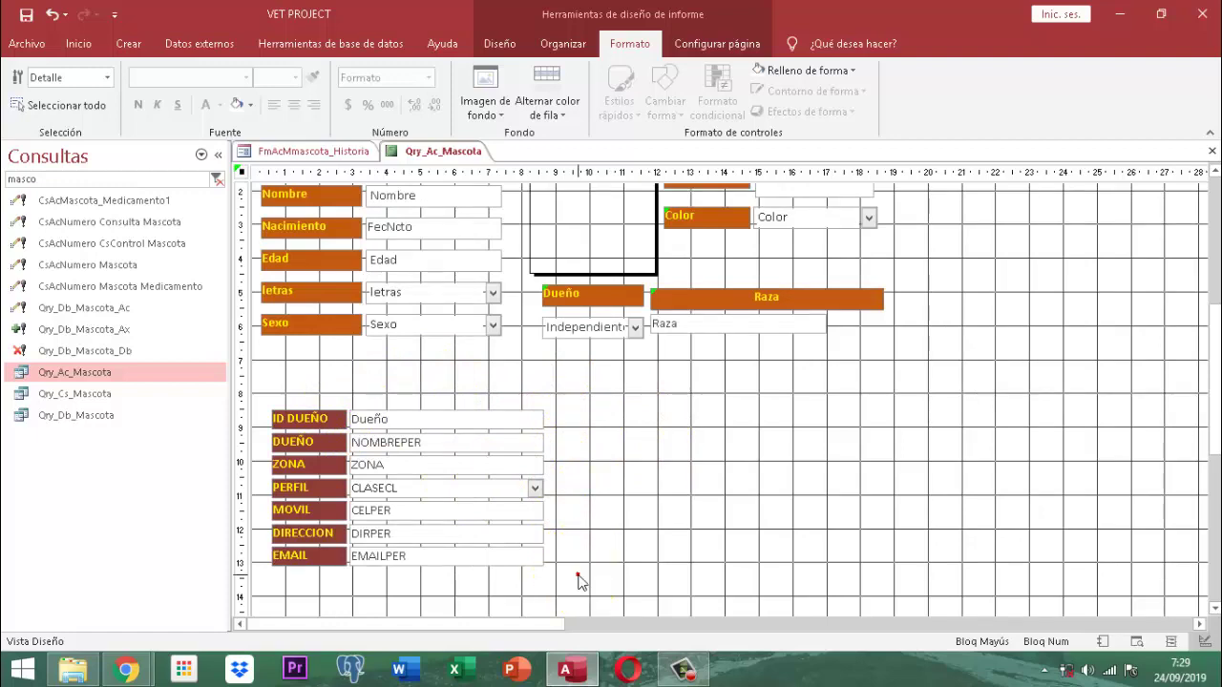
# Move the owner fields block to about 5.5 cm across and 7 cm down, and shorten the Detalle section to about 12 cm.
pyautogui.moveTo(576, 572); pyautogui.dragTo(483, 384)
pyautogui.click(745, 382)
pyautogui.scroll(5, 768, 429)
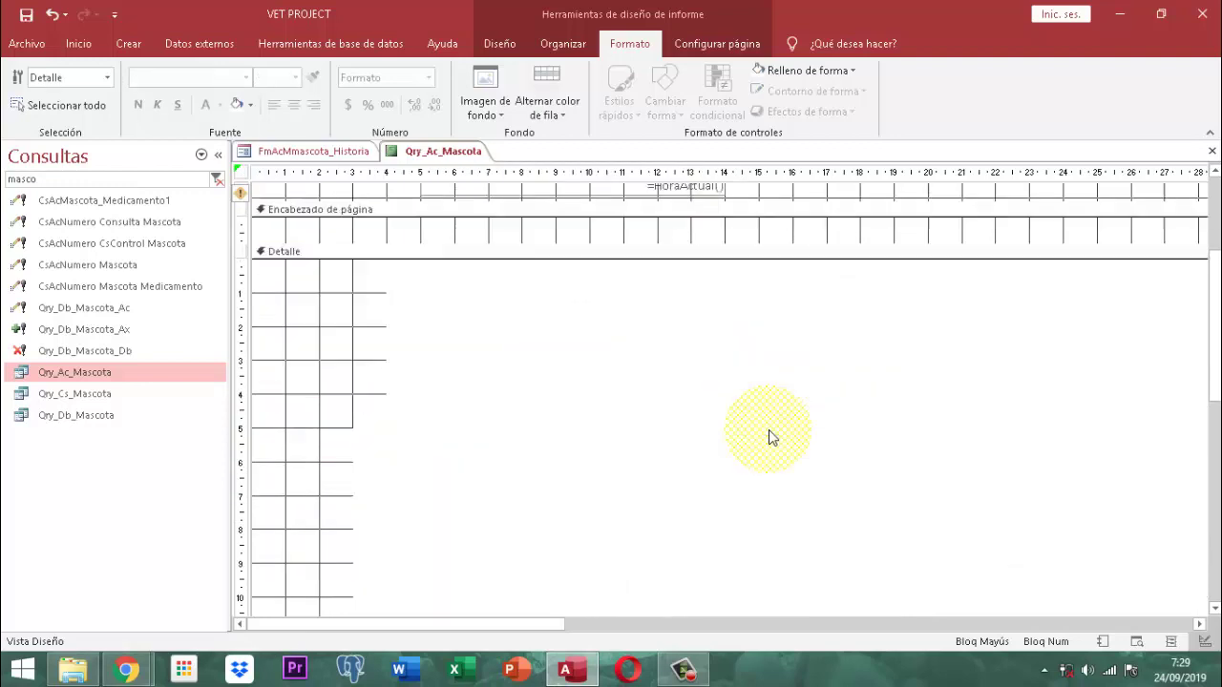
pyautogui.scroll(-3, 772, 439)
pyautogui.scroll(-5, 769, 454)
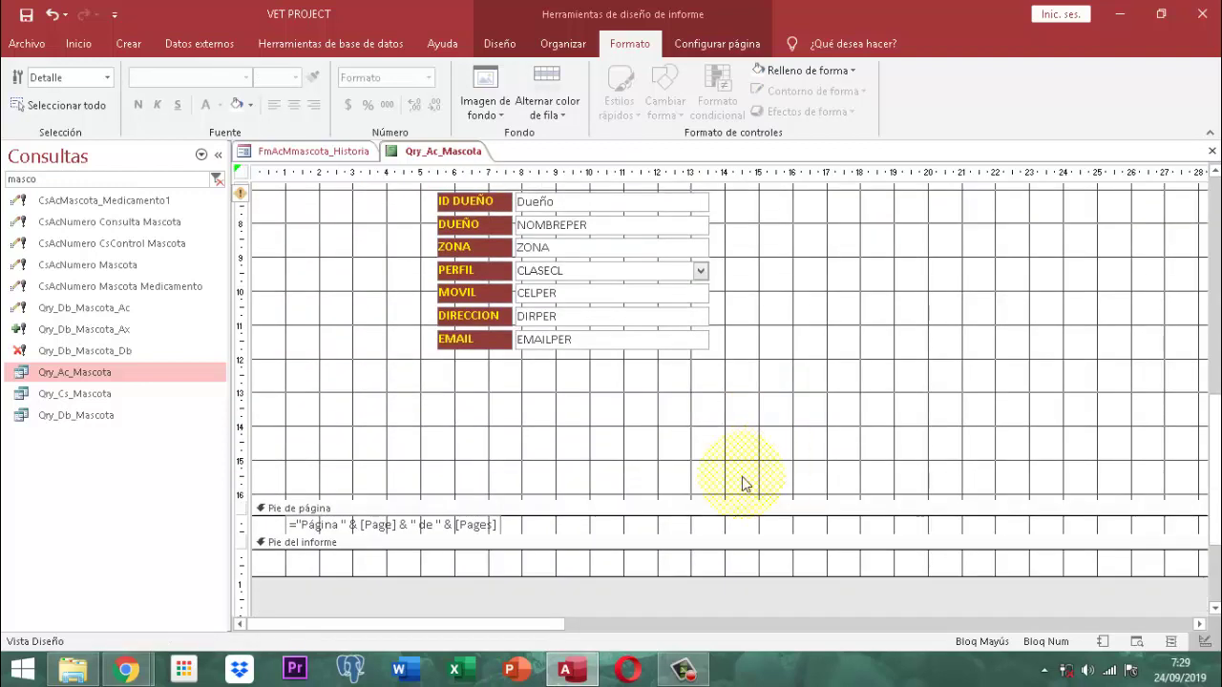
pyautogui.moveTo(652, 429); pyautogui.dragTo(684, 368)
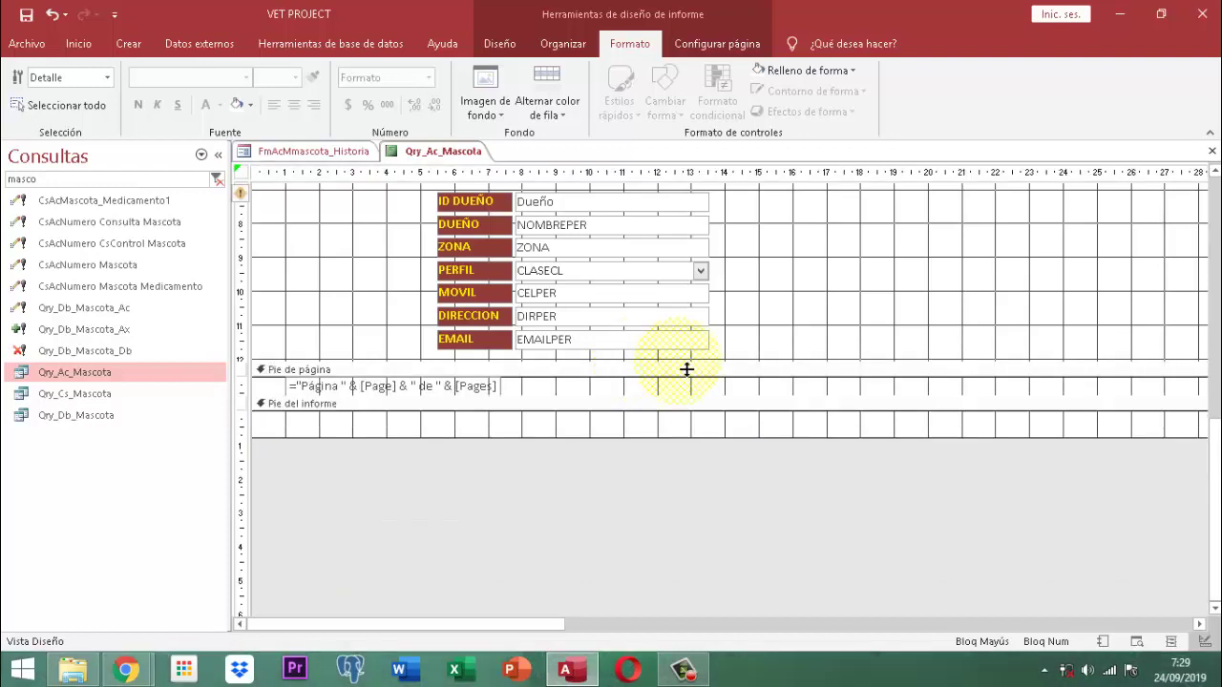
# Nudge the Dueño and Raza labels with their boxes left so Dueño lines up with the photo frame's left edge.
pyautogui.scroll(5, 761, 398)
pyautogui.scroll(3, 761, 398)
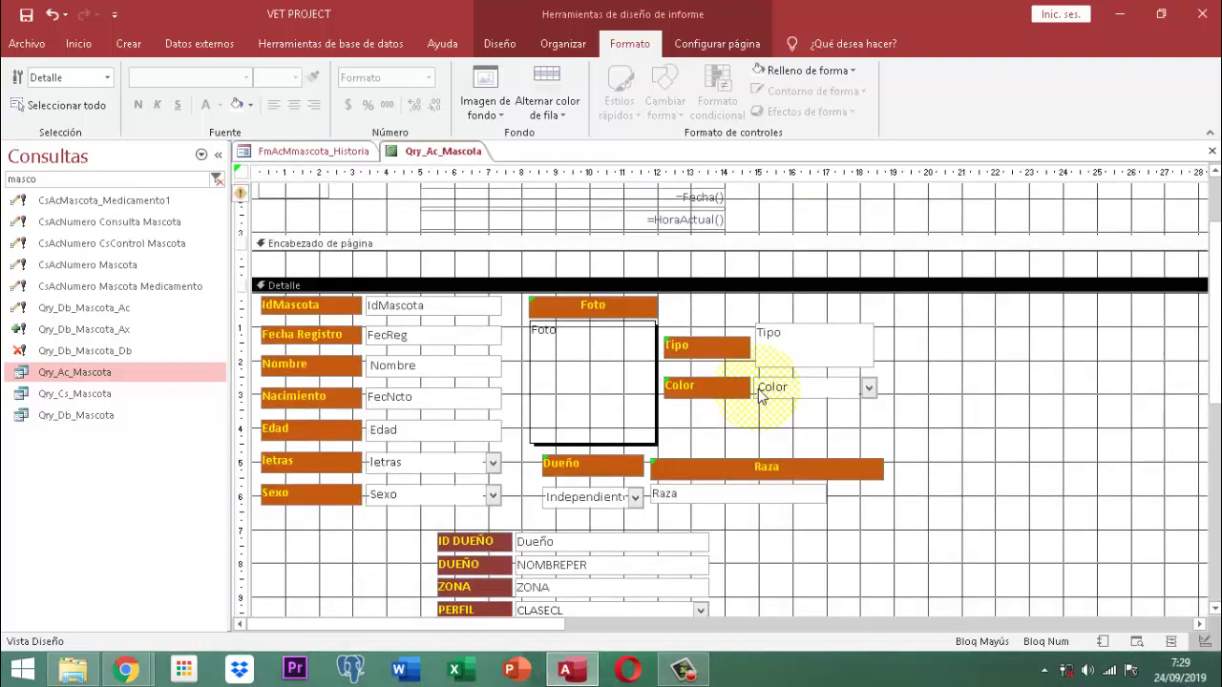
pyautogui.scroll(-5, 761, 398)
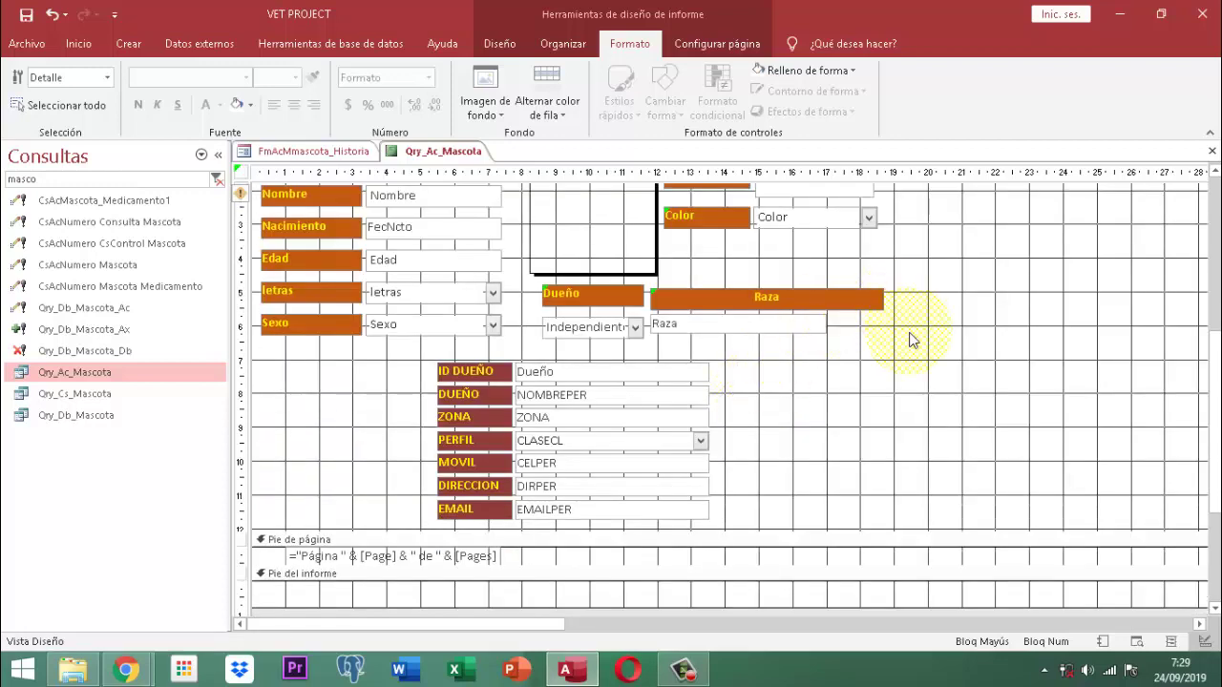
pyautogui.moveTo(907, 328); pyautogui.dragTo(557, 304)
pyautogui.press('Left')
pyautogui.press('Left')
pyautogui.press('Left')
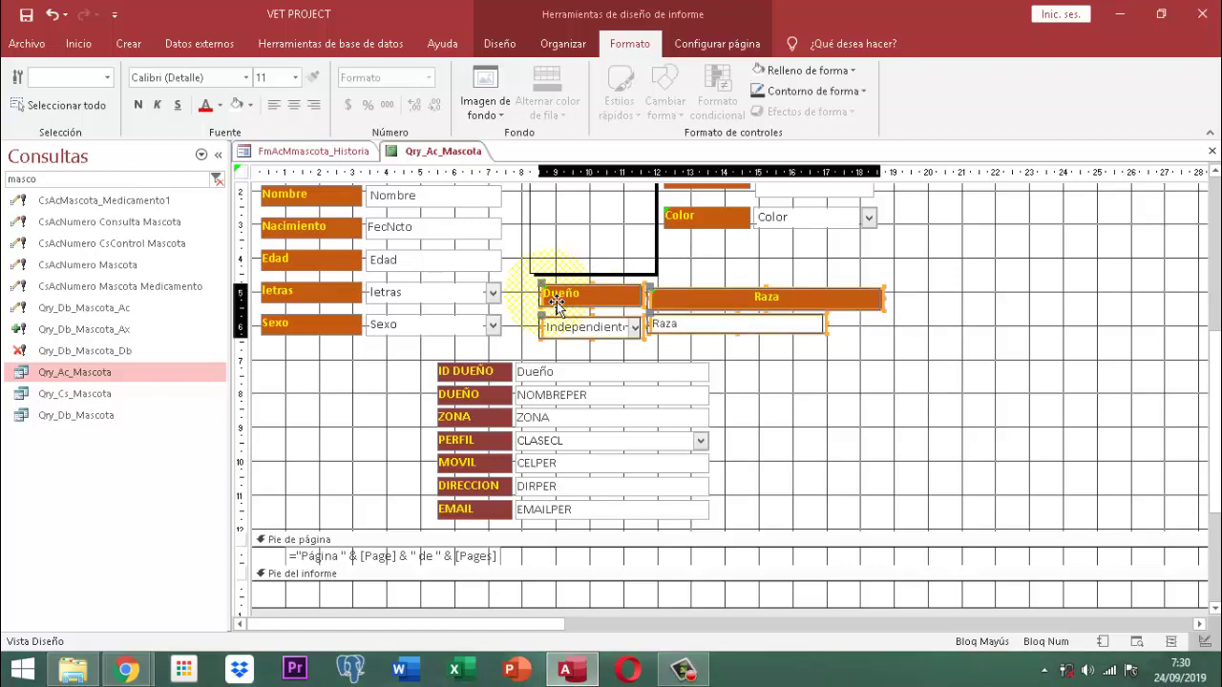
pyautogui.click(810, 375)
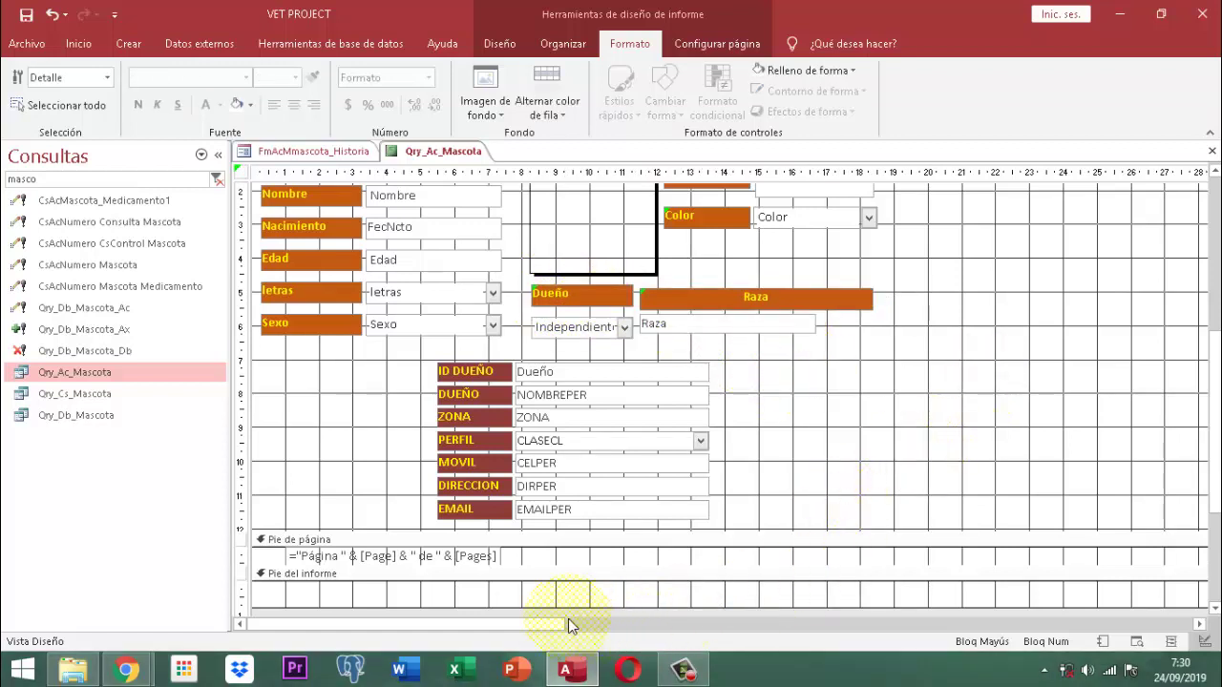
# Reduce the report width to about 19 cm, just beyond the Raza label and the Color box.
pyautogui.moveTo(568, 626); pyautogui.dragTo(1054, 619)
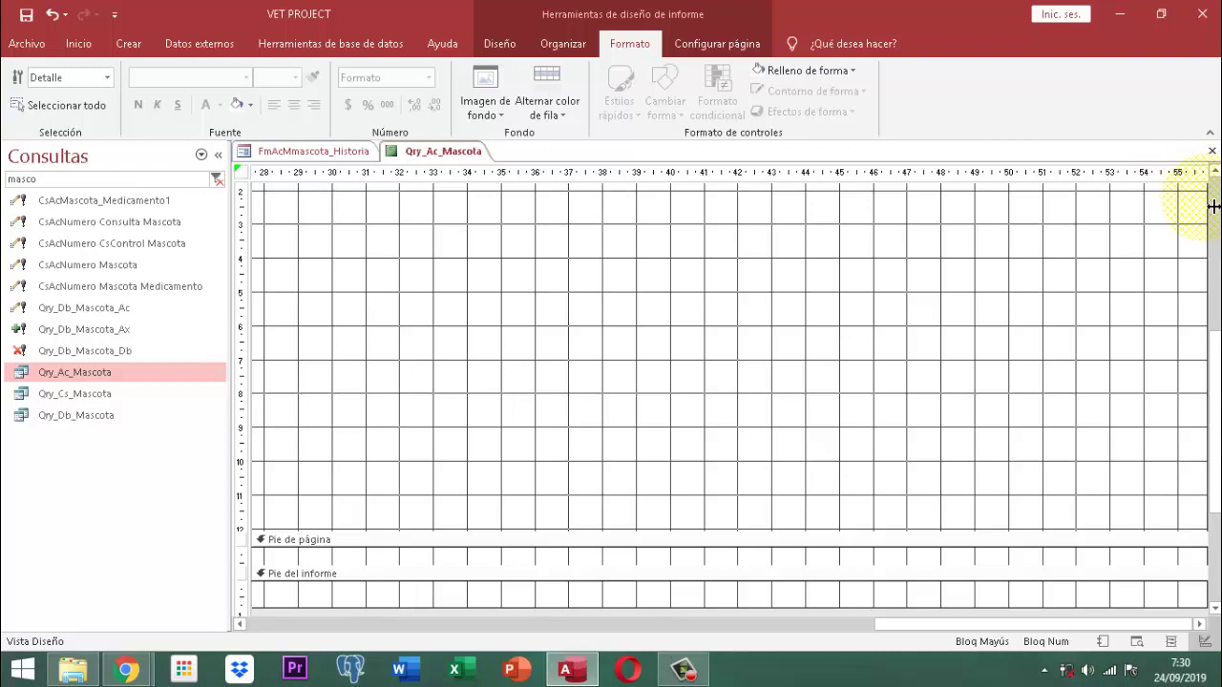
pyautogui.moveTo(1212, 205); pyautogui.dragTo(291, 220)
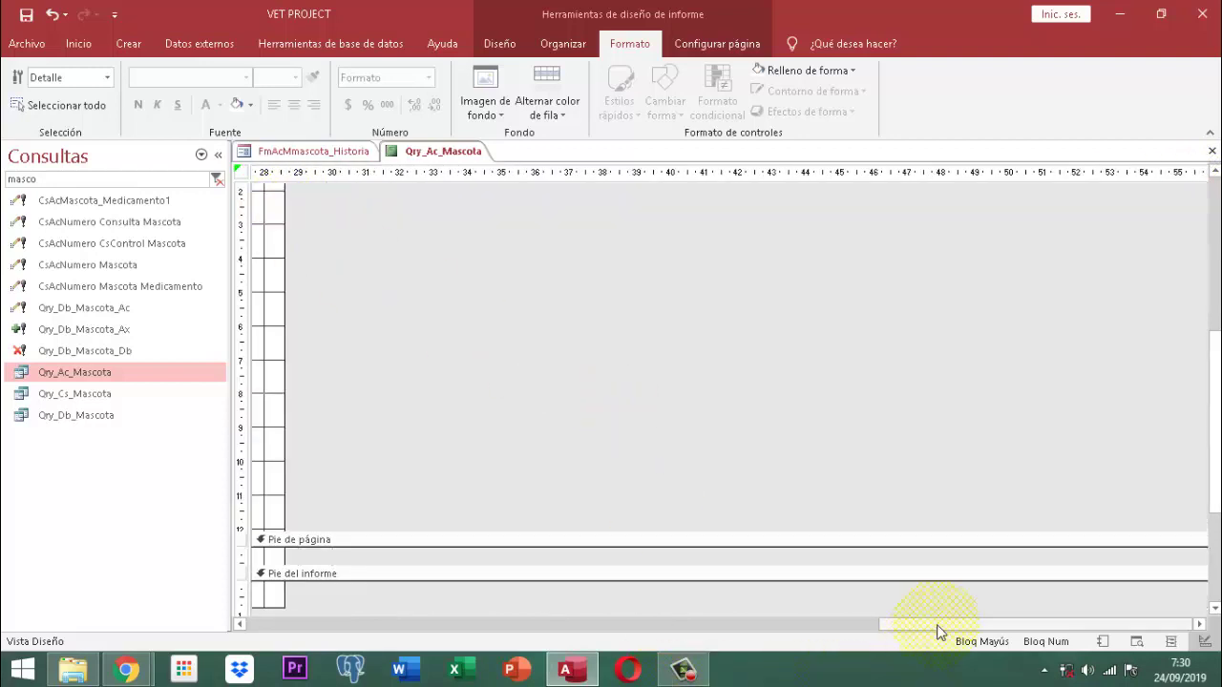
pyautogui.moveTo(935, 628); pyautogui.dragTo(213, 627)
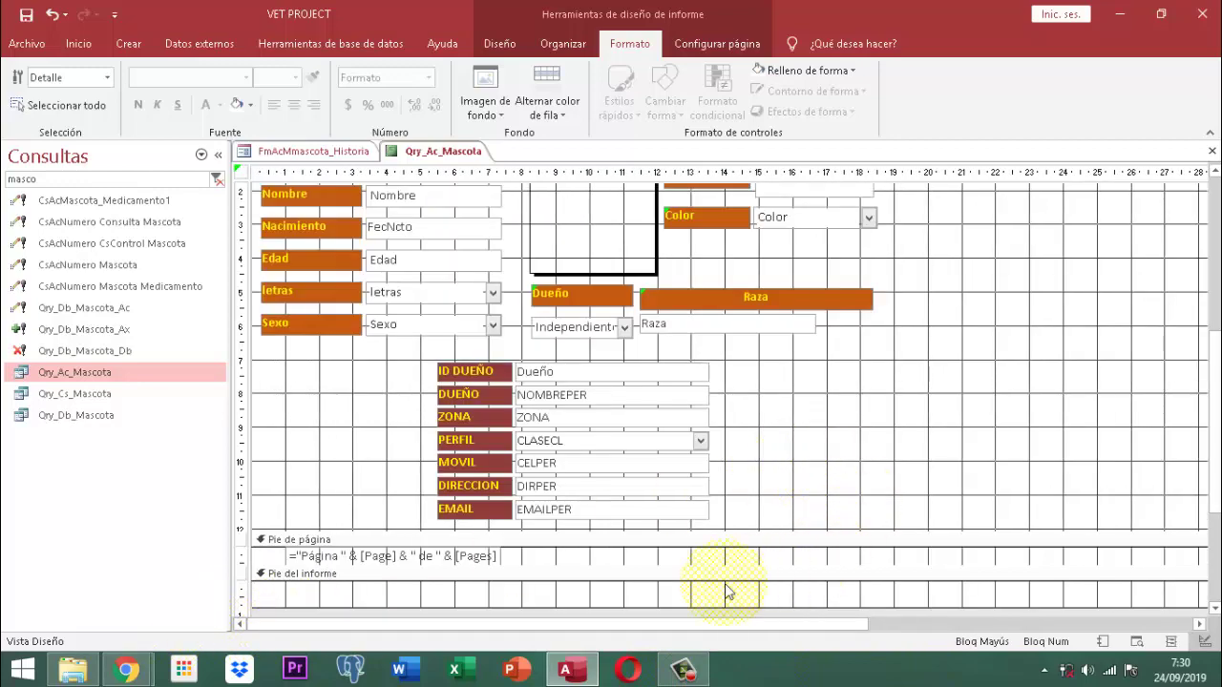
pyautogui.moveTo(697, 626); pyautogui.dragTo(910, 625)
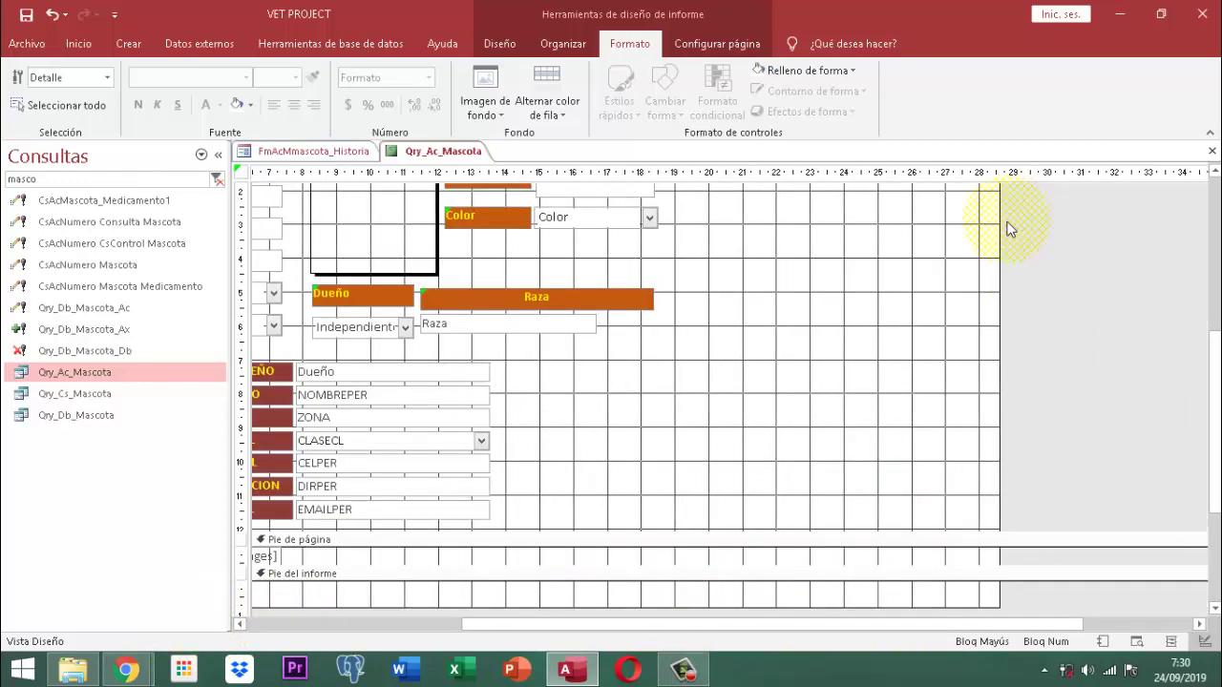
pyautogui.moveTo(999, 234); pyautogui.dragTo(1006, 239)
pyautogui.moveTo(894, 267); pyautogui.dragTo(672, 324)
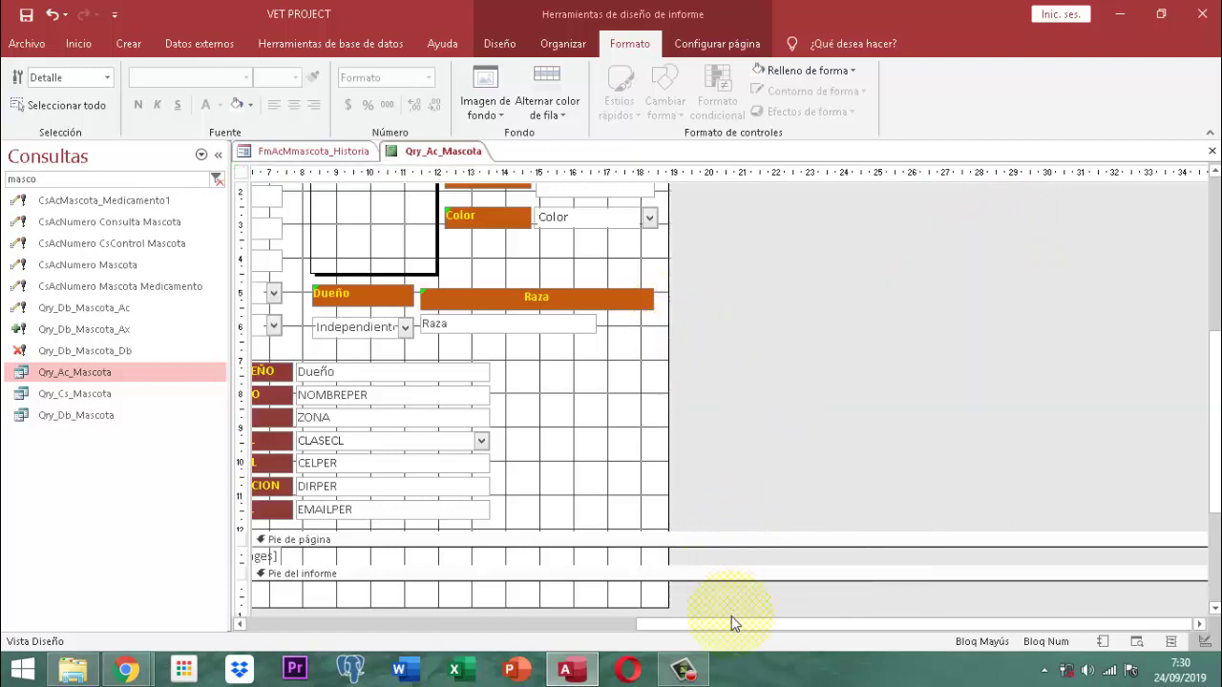
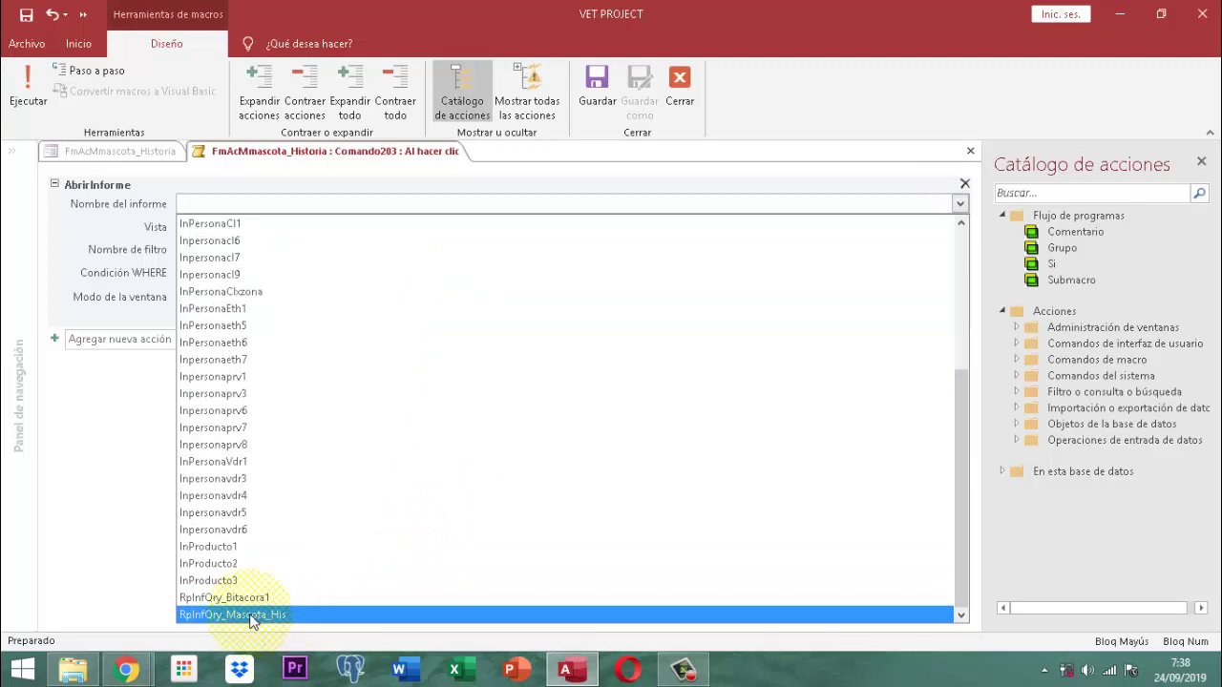
# Set the AbrirInforme action to open the report RpInfQry_Mascota_His in Vista preliminar.
pyautogui.click(252, 615)
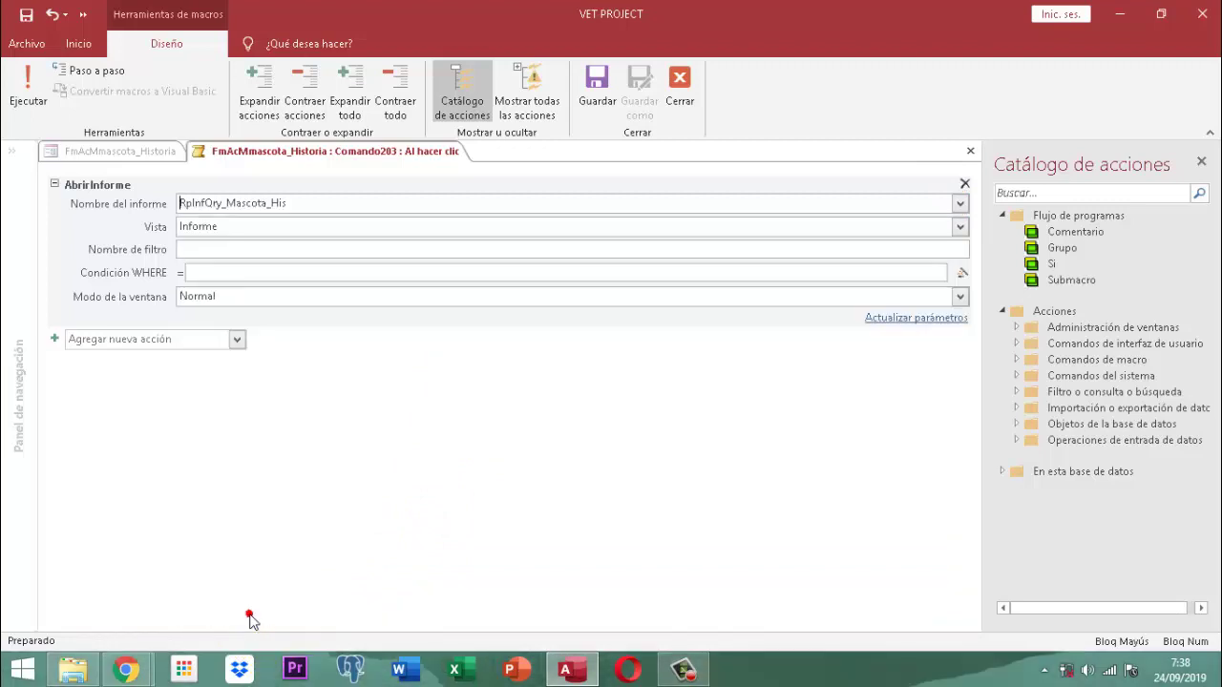
pyautogui.click(960, 227)
pyautogui.click(215, 281)
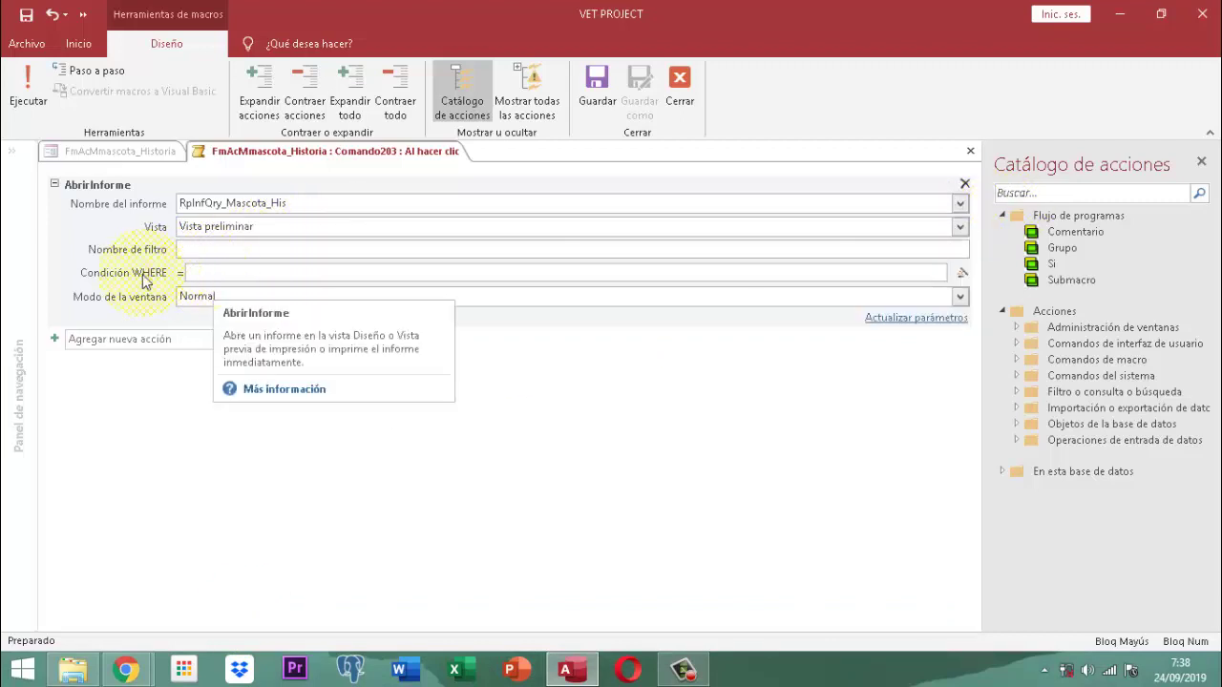
# Begin the action's WHERE condition with a reference to the query [Qry_Ac_Mascota], followed by a dot.
pyautogui.click(211, 274)
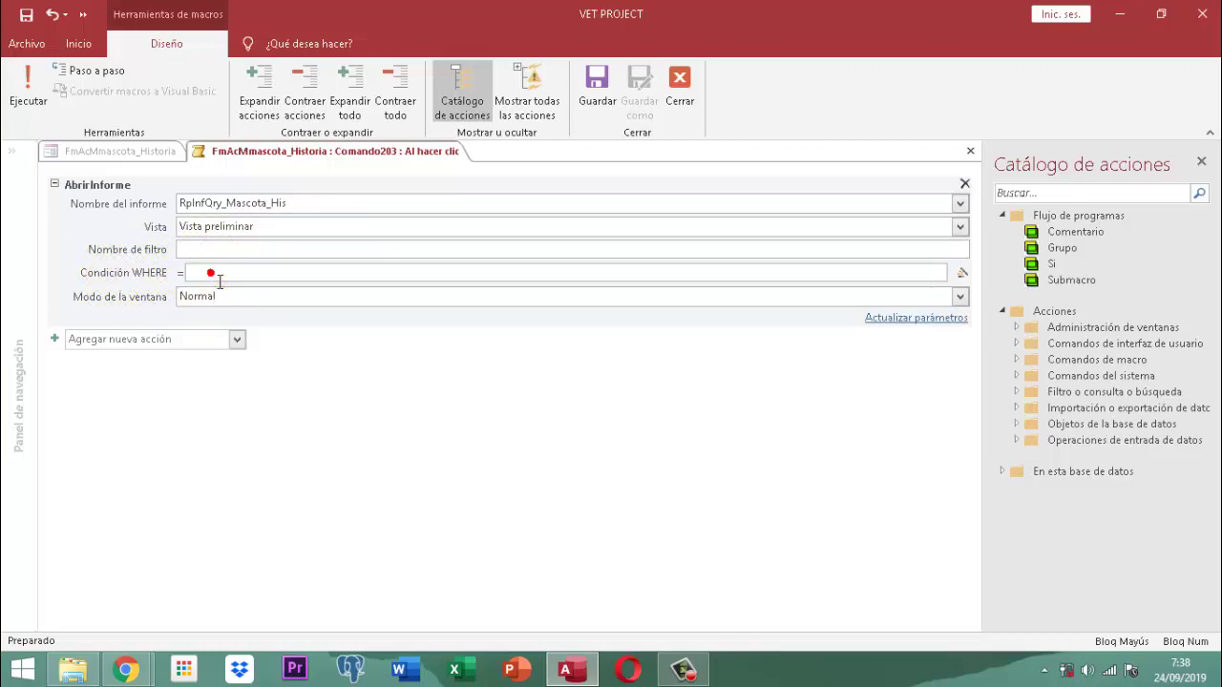
pyautogui.click(211, 274)
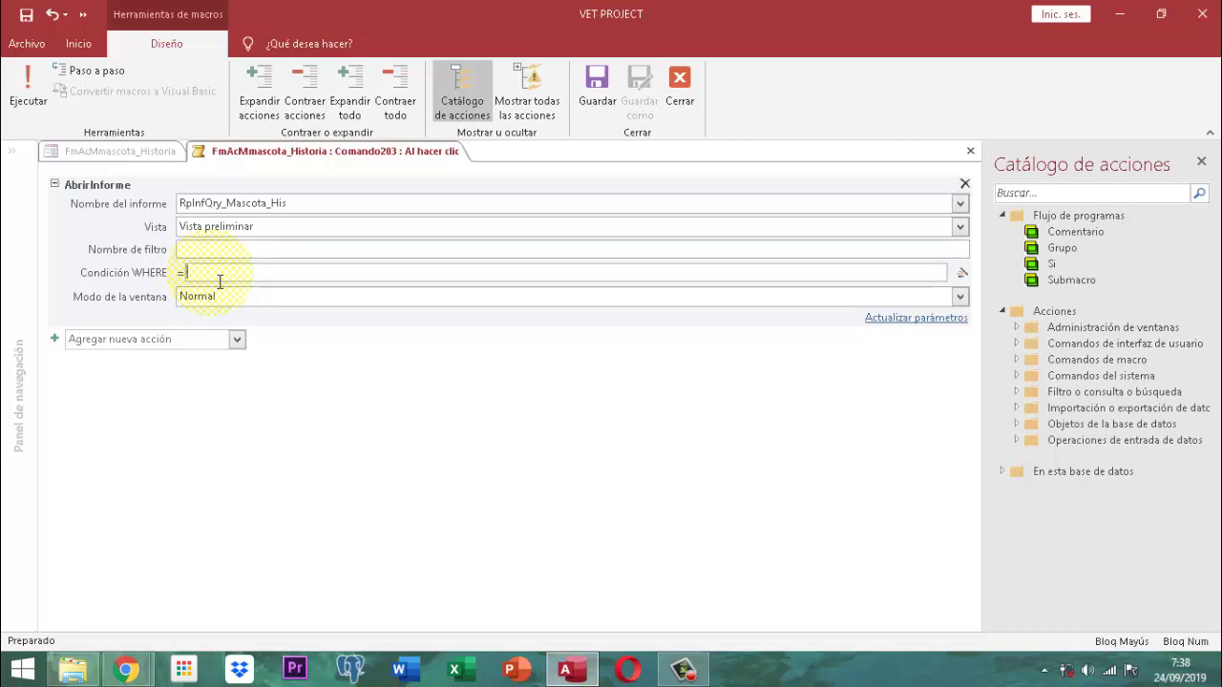
pyautogui.write('[qR')
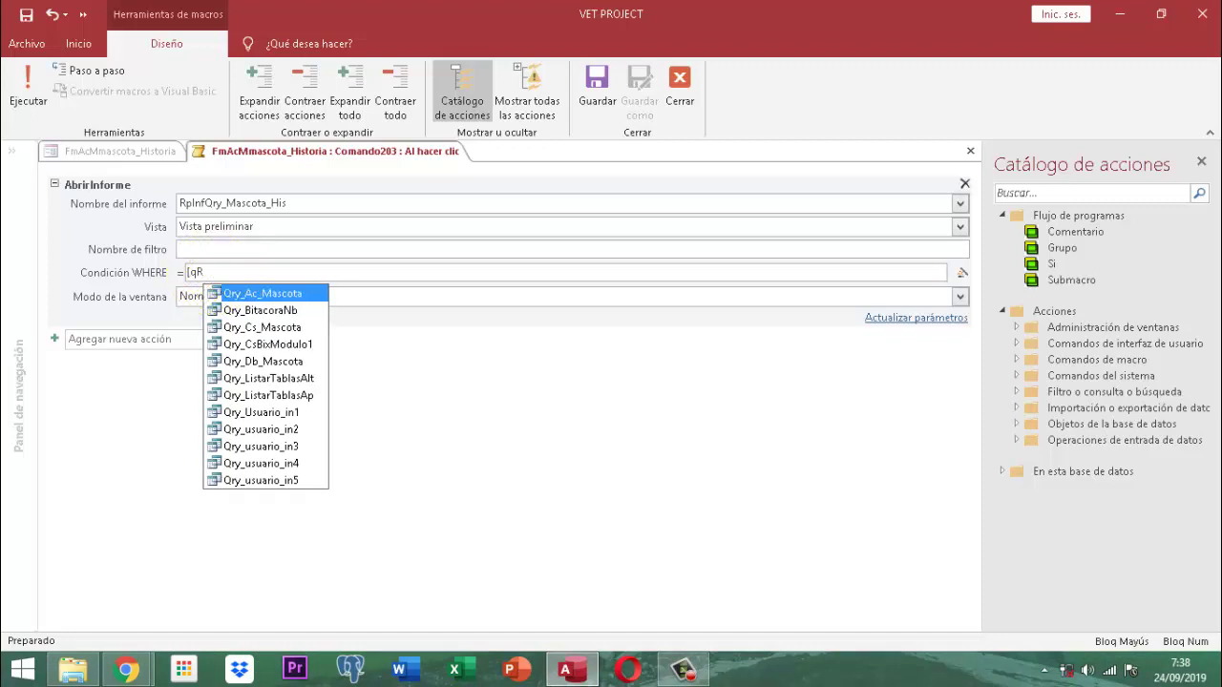
pyautogui.press('BackSpace')
pyautogui.write('Q')
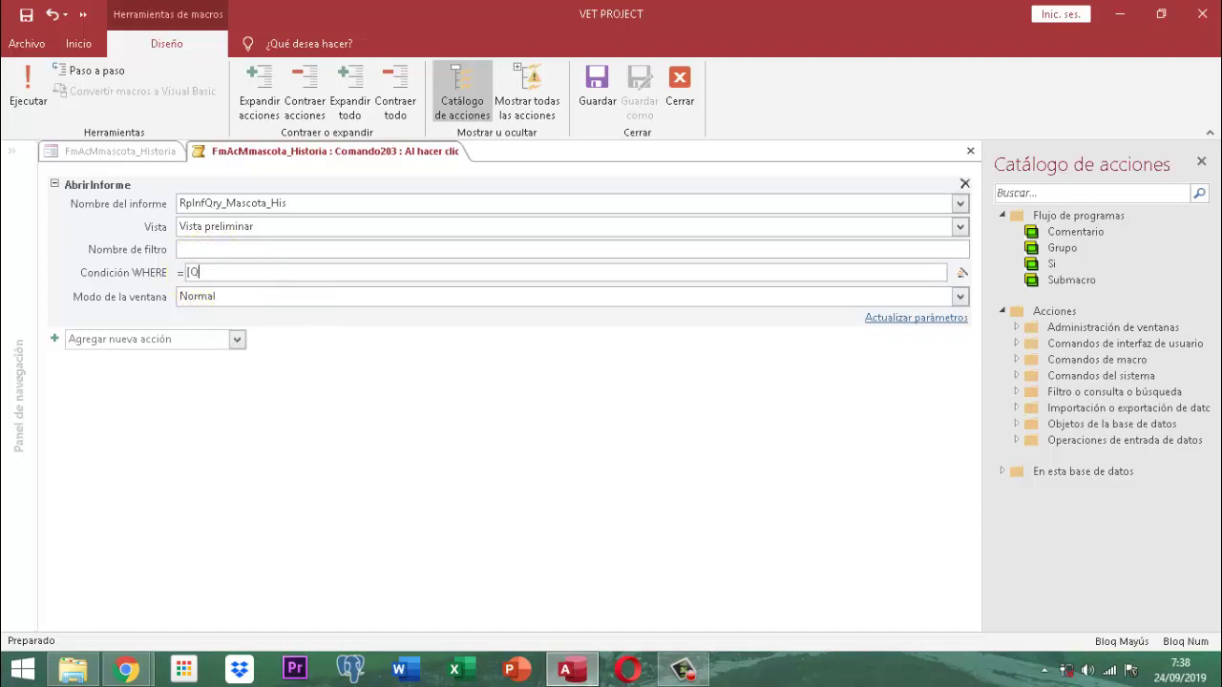
pyautogui.press('capslock')
pyautogui.write('ry_ac')
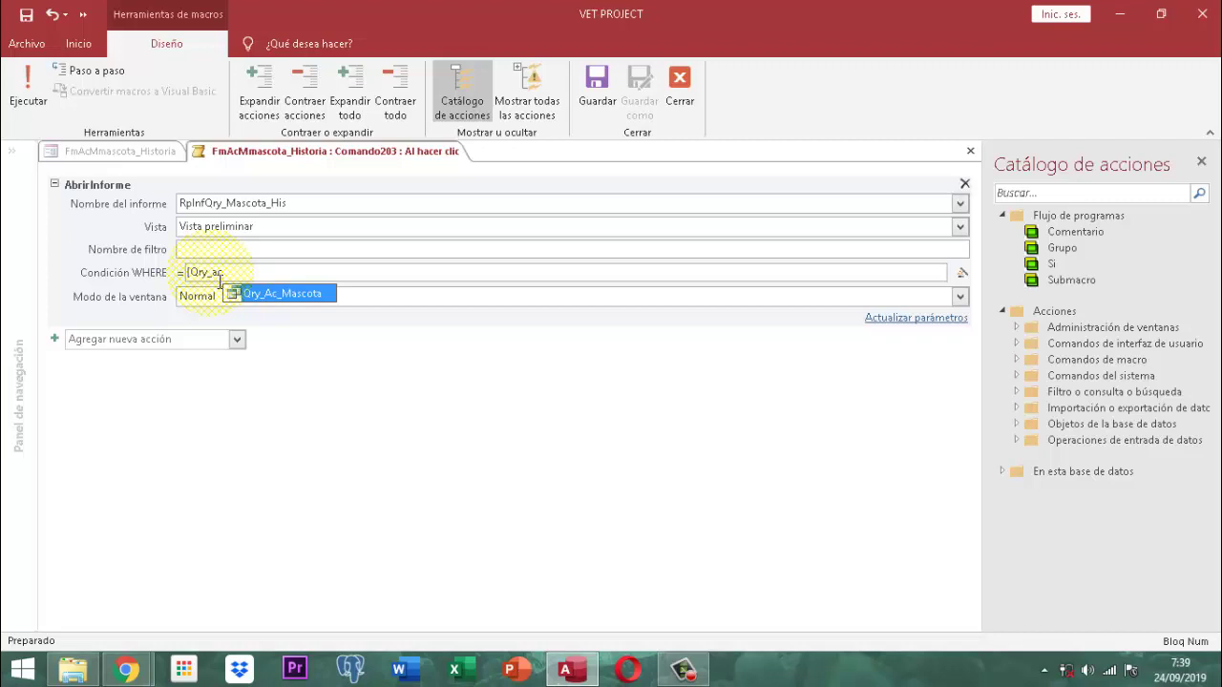
pyautogui.press('Tab')
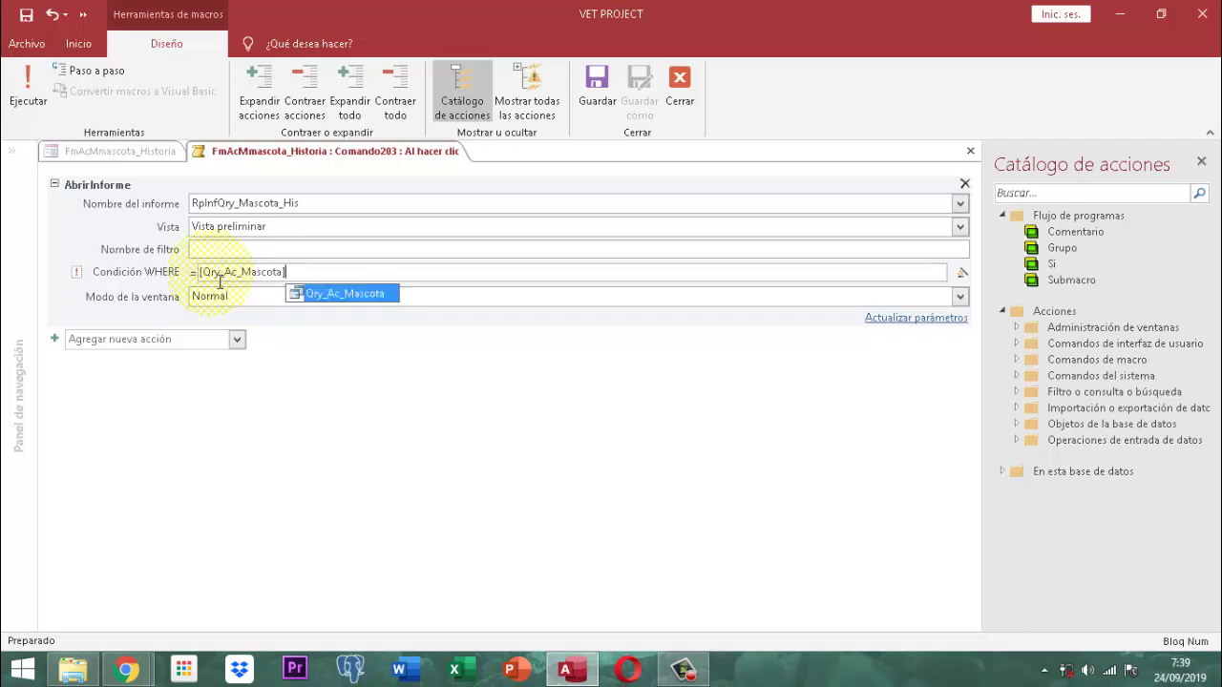
pyautogui.write('.')
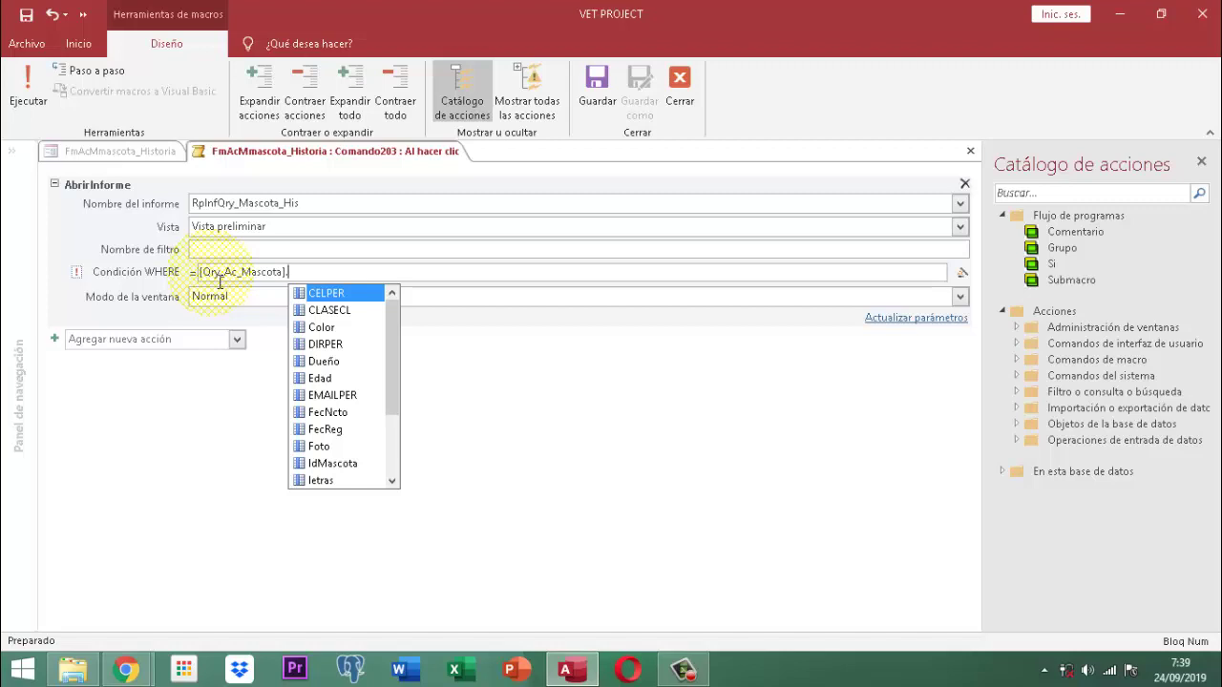
pyautogui.press('Tab')
pyautogui.hotkey('alt', 'Down')
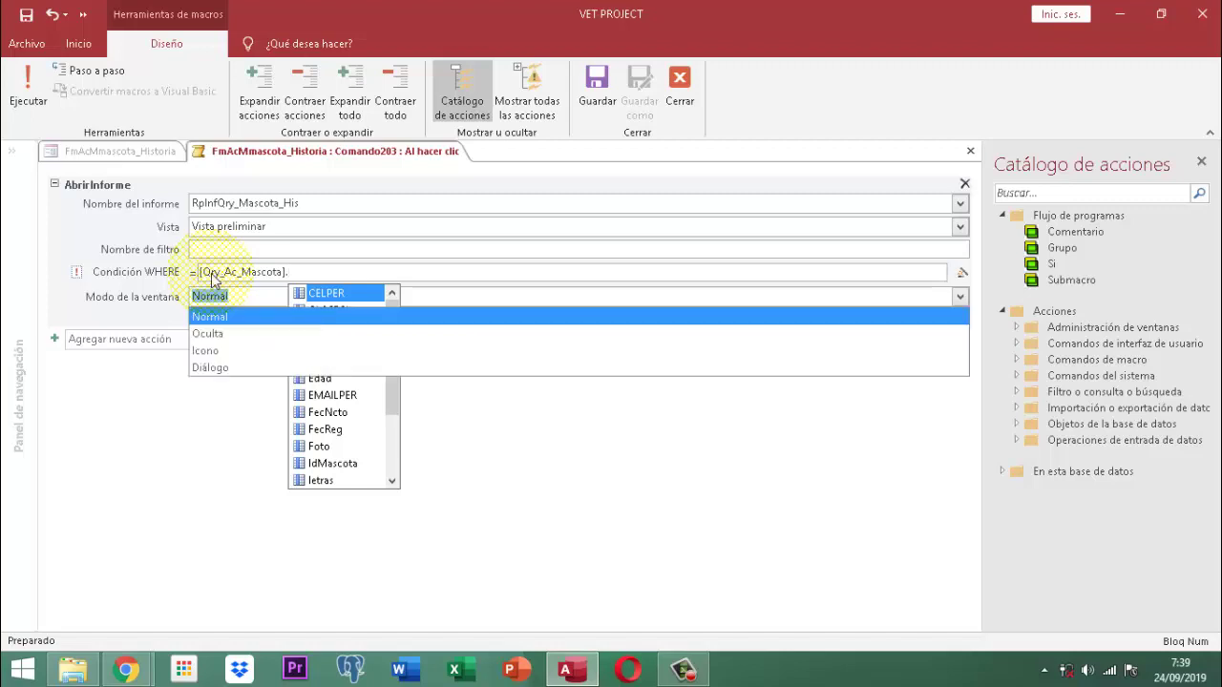
pyautogui.press('Down')
pyautogui.press('Down')
pyautogui.press('Up')
pyautogui.press('Up')
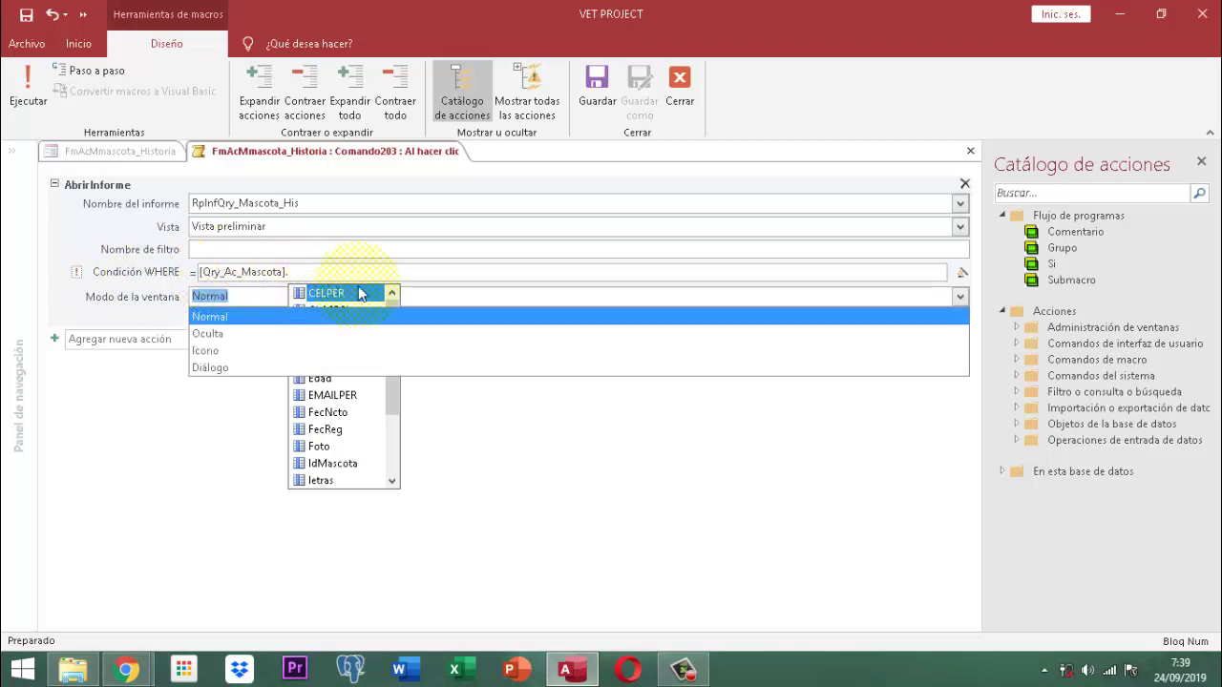
pyautogui.press('Return')
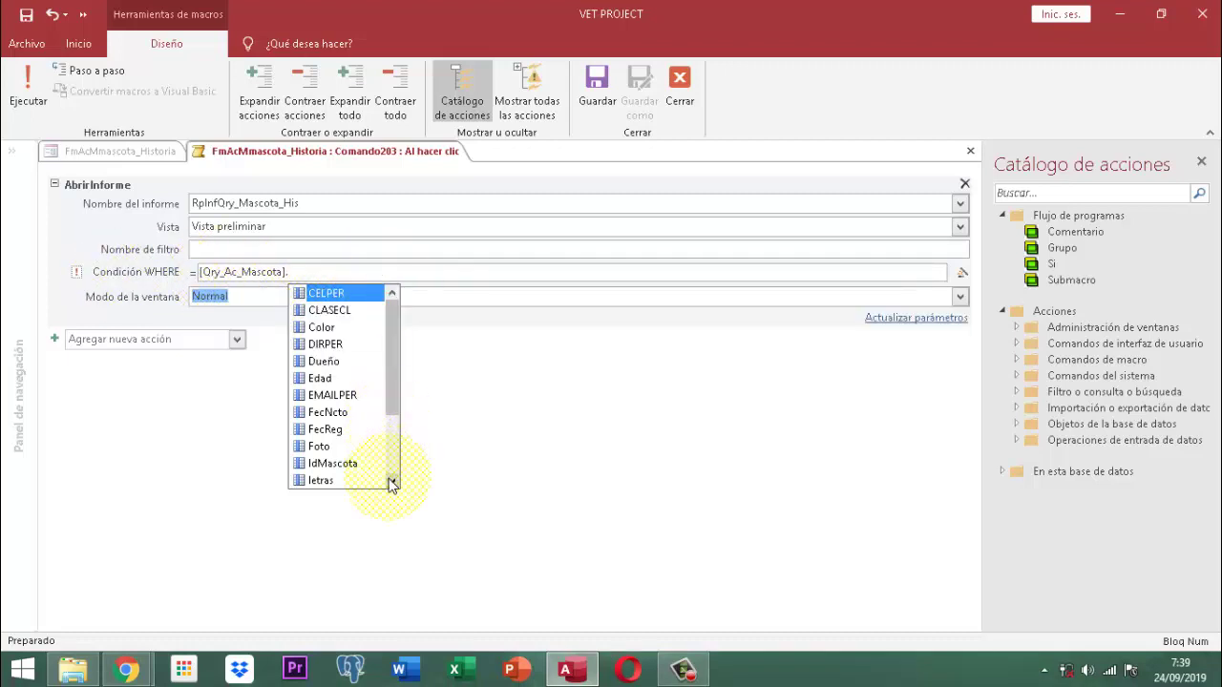
# Complete the condition's first operand with the IdMascota field and add an equals sign after it.
pyautogui.click(338, 466)
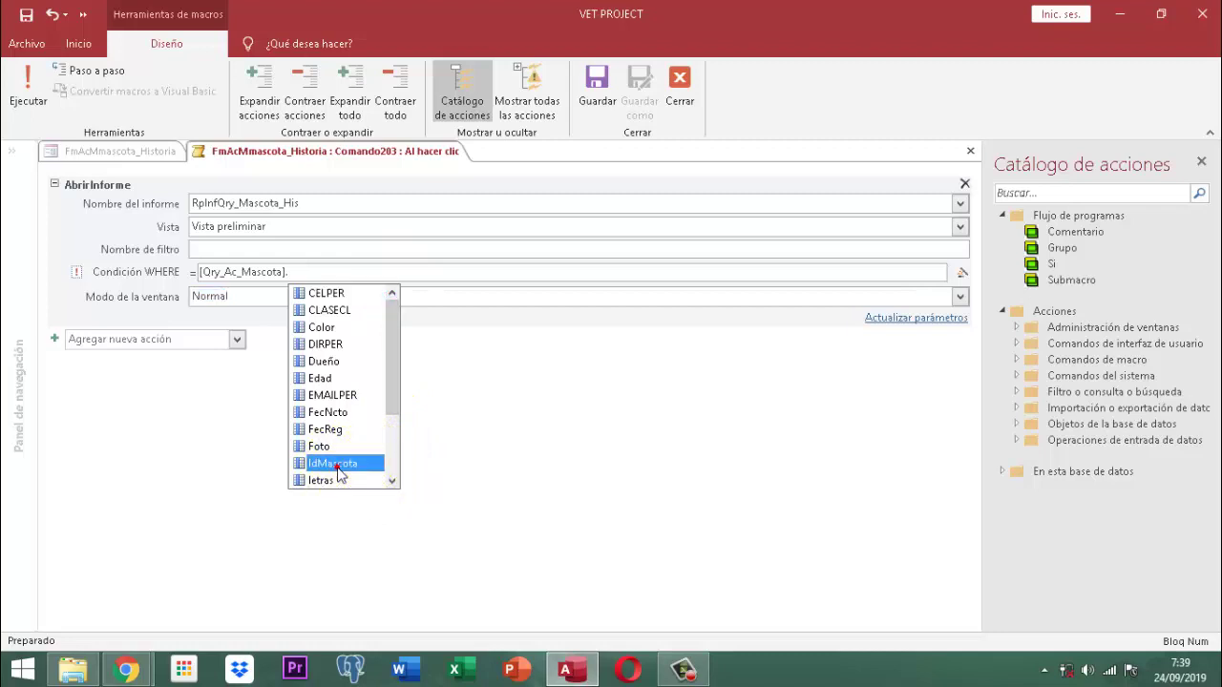
pyautogui.doubleClick(337, 467)
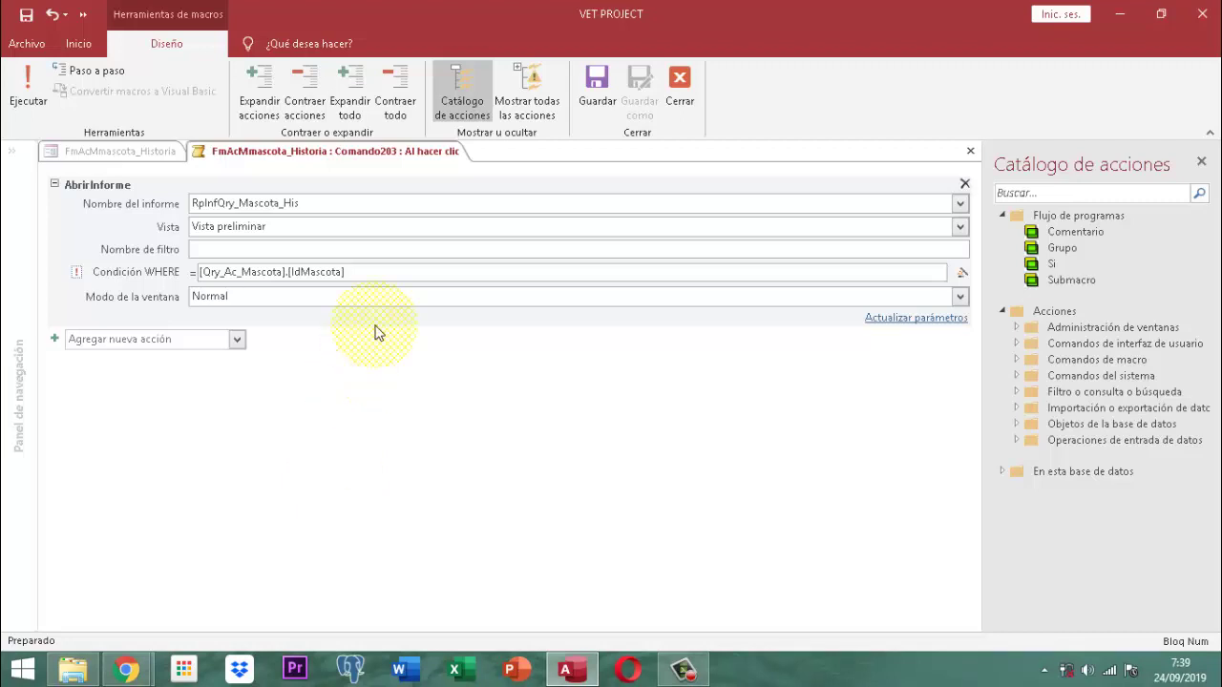
pyautogui.click(399, 274)
pyautogui.write('=')
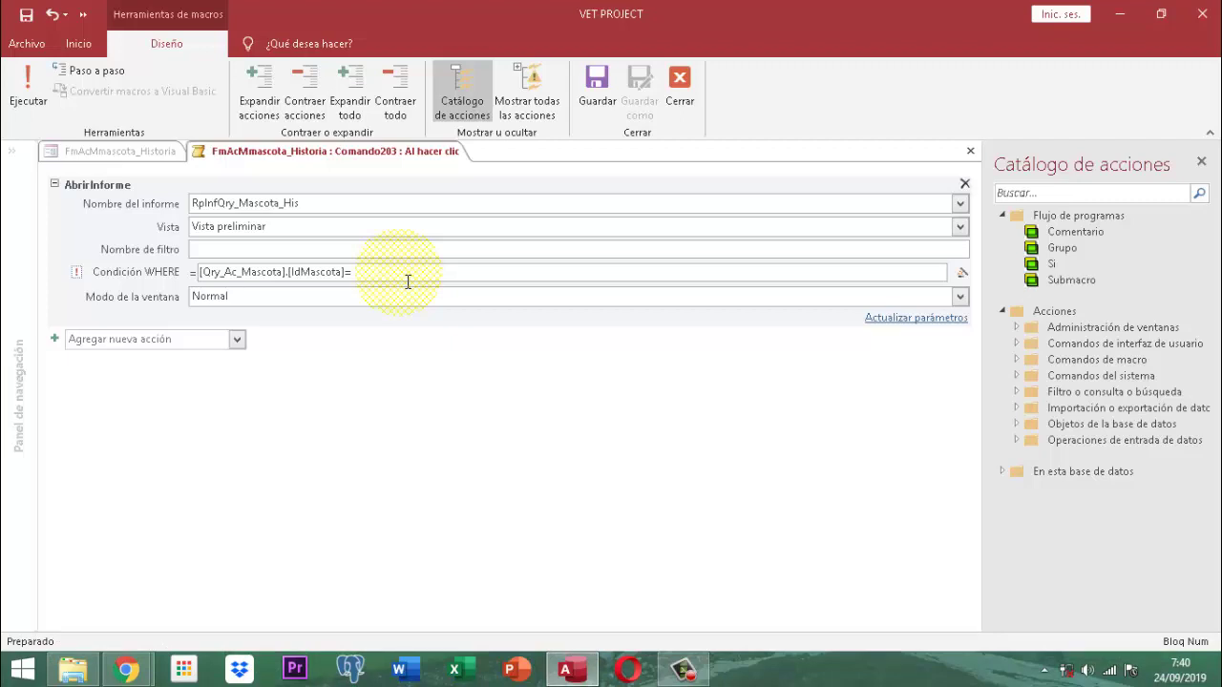
# Add [Formularios]![FmAcMmascota_historia] after the equals sign in the WHERE condition, followed by an exclamation mark.
pyautogui.write('[')
pyautogui.write('f')
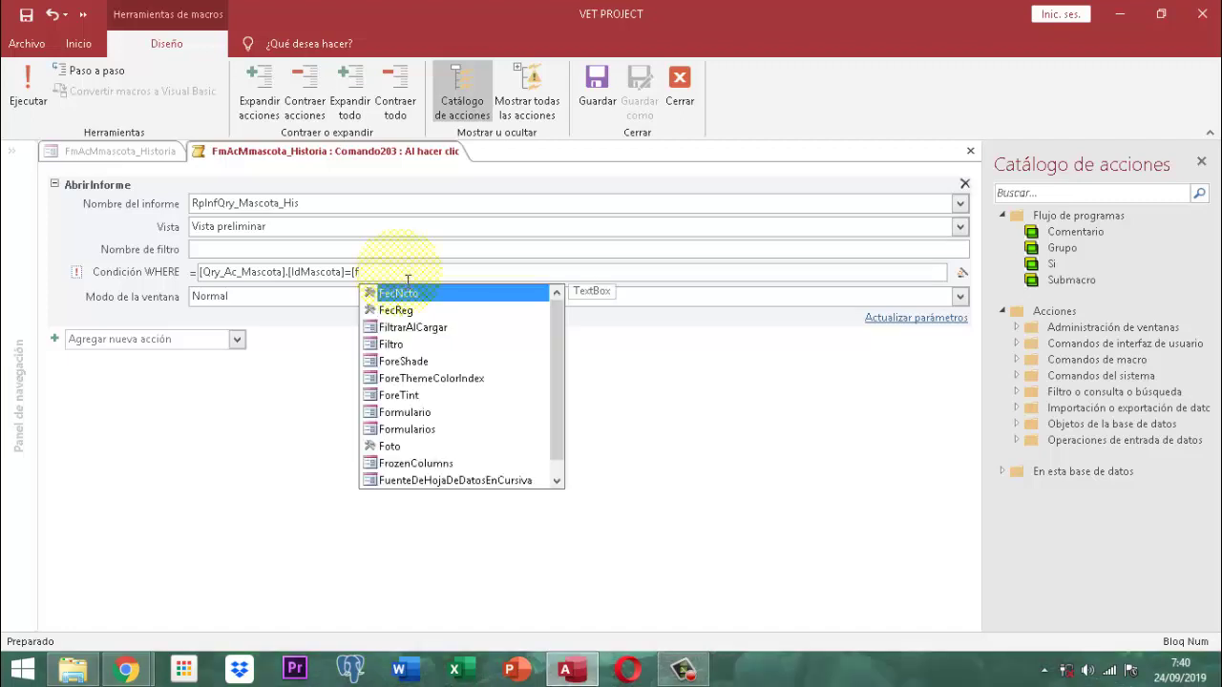
pyautogui.write('ormu')
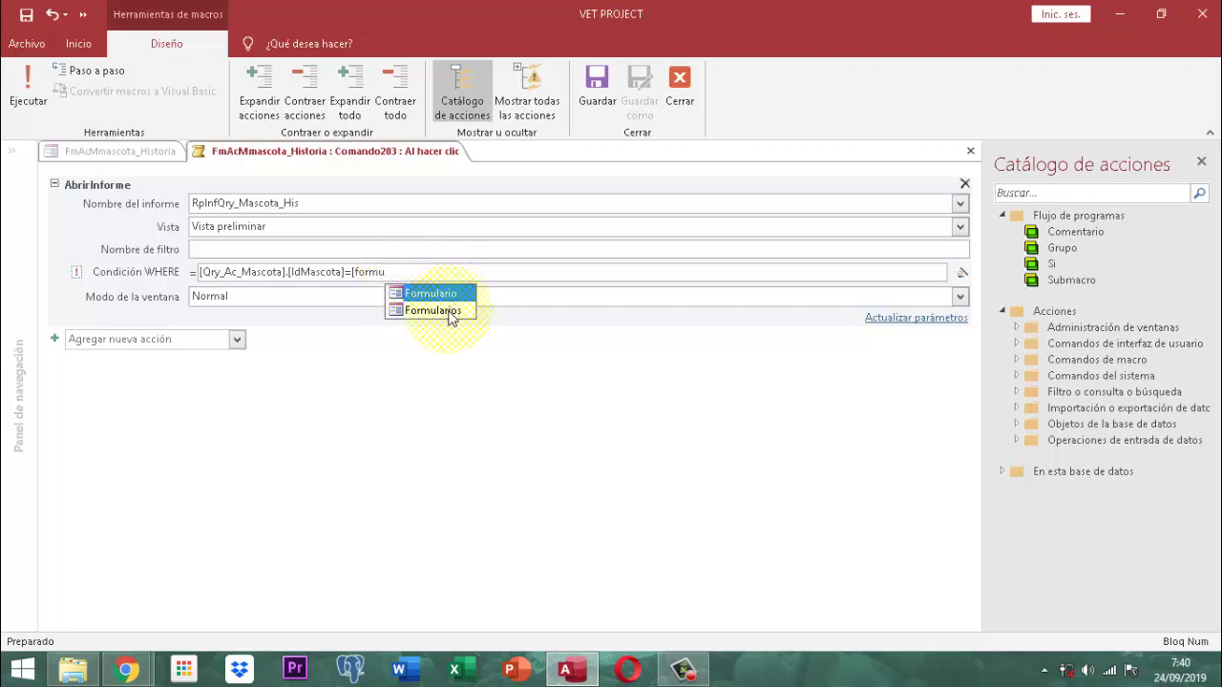
pyautogui.doubleClick(434, 310)
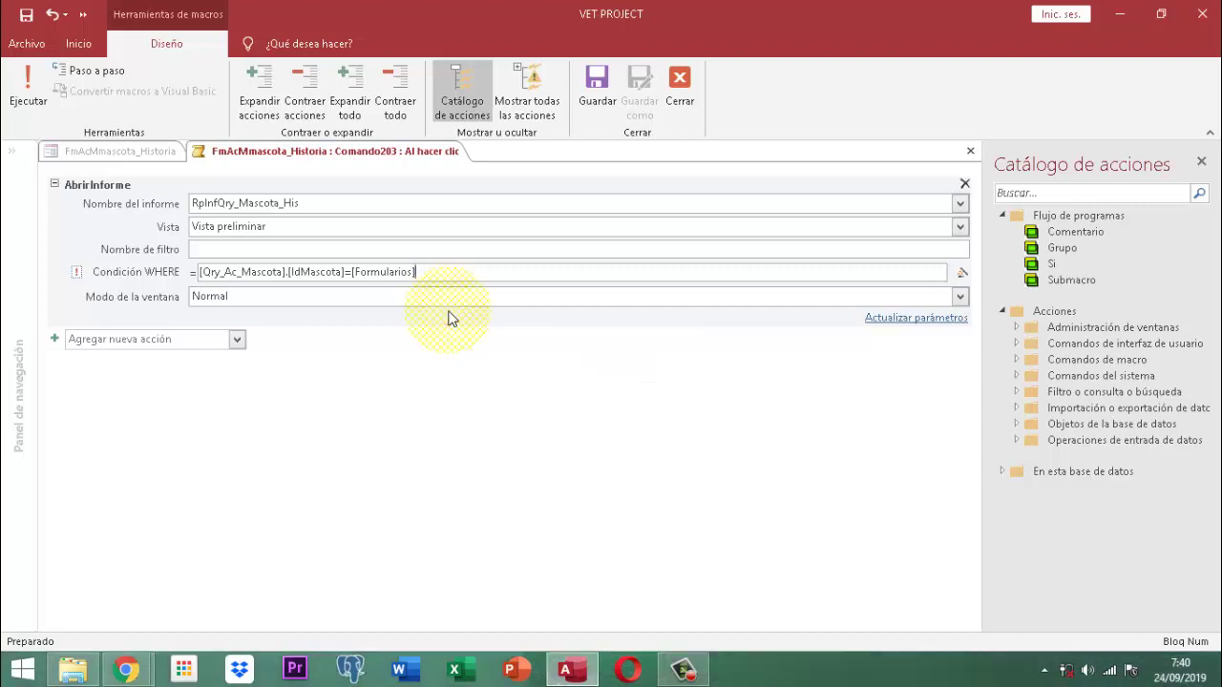
pyautogui.write('!')
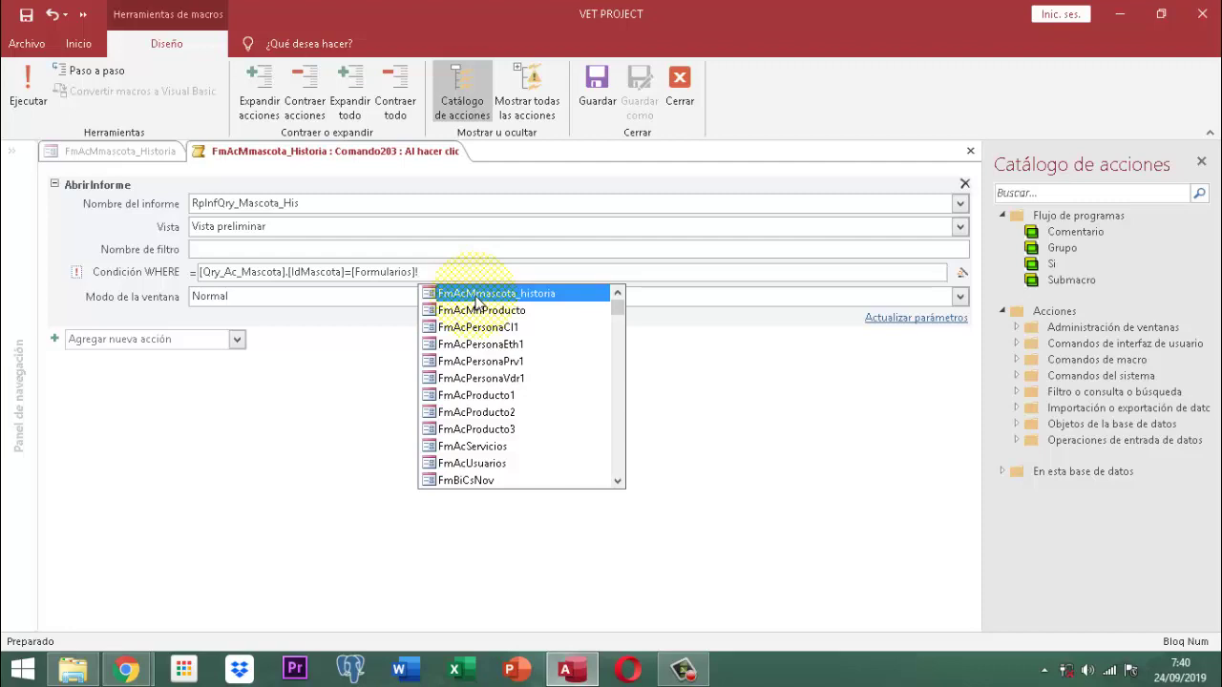
pyautogui.doubleClick(477, 293)
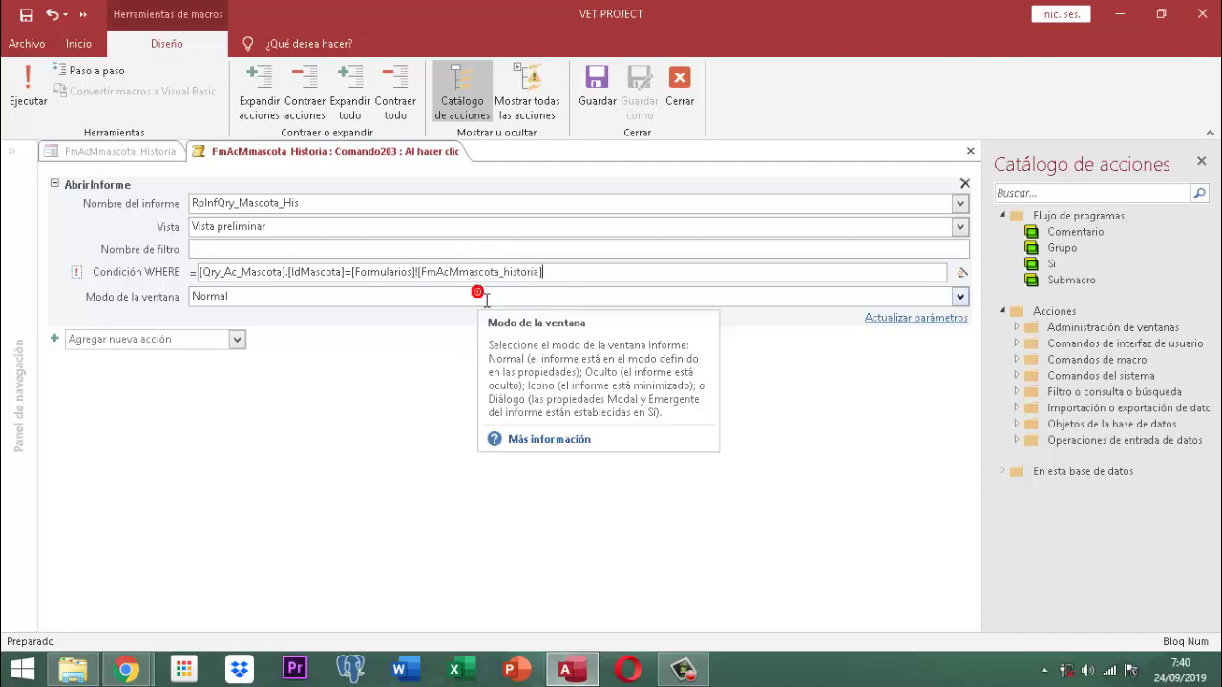
pyautogui.click(478, 294)
pyautogui.write('!')
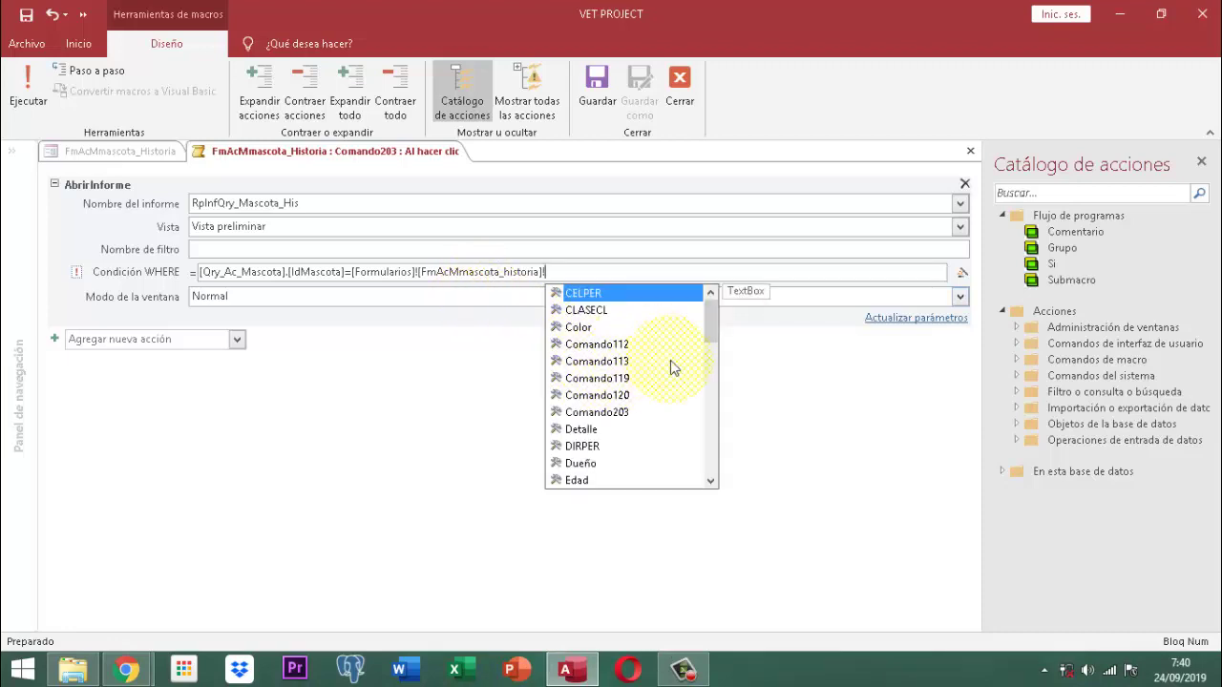
# Complete the WHERE condition with the form's IdMascota field, then close the macro and save its changes.
pyautogui.click(711, 480)
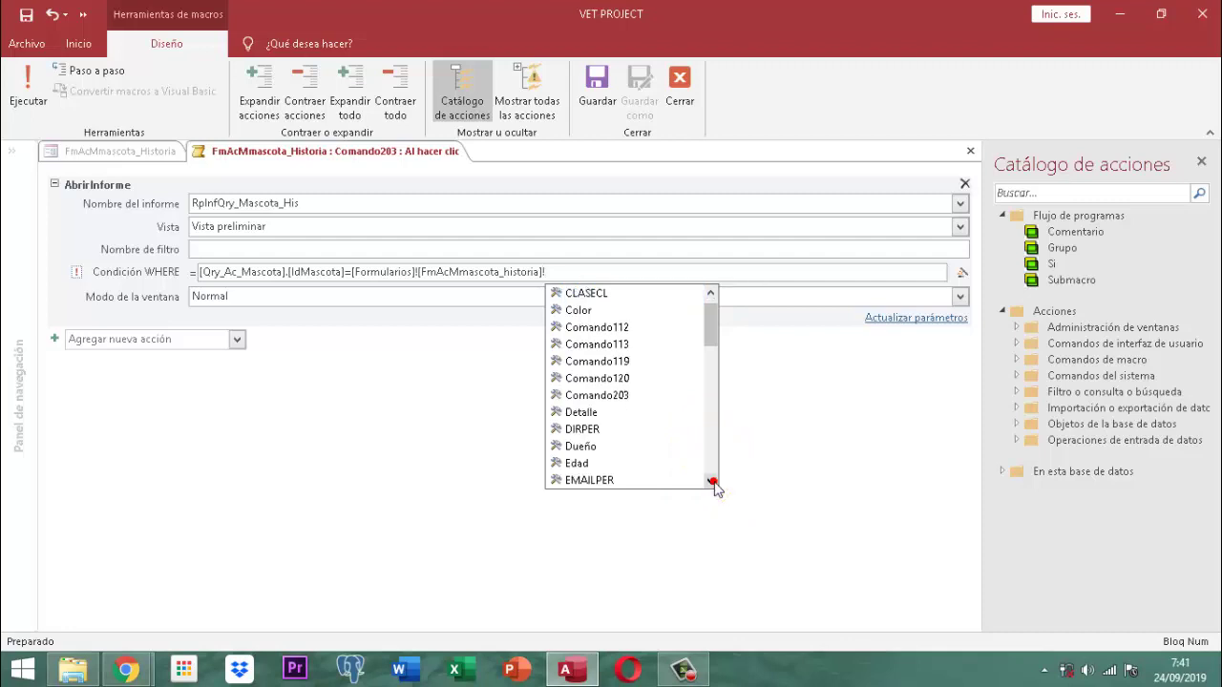
pyautogui.click(712, 480)
pyautogui.click(711, 480)
pyautogui.click(711, 480)
pyautogui.click(711, 480)
pyautogui.click(711, 480)
pyautogui.doubleClick(711, 480)
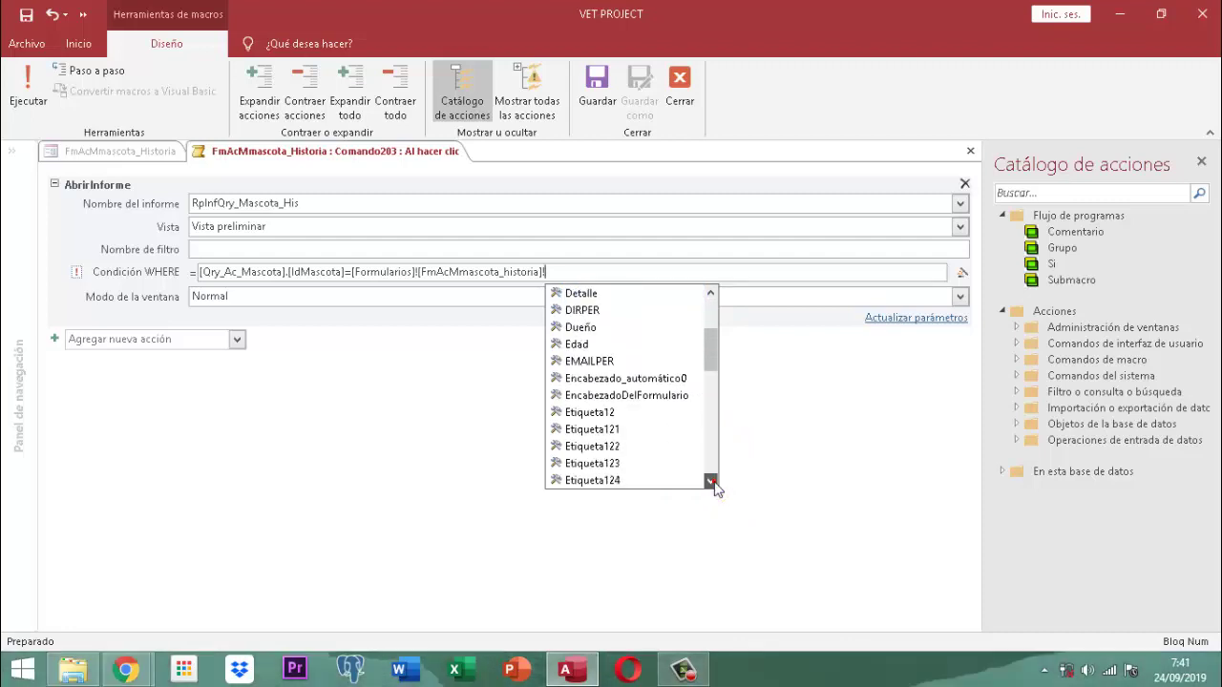
pyautogui.doubleClick(711, 480)
pyautogui.doubleClick(712, 480)
pyautogui.click(711, 480)
pyautogui.doubleClick(711, 481)
pyautogui.doubleClick(711, 480)
pyautogui.click(711, 480)
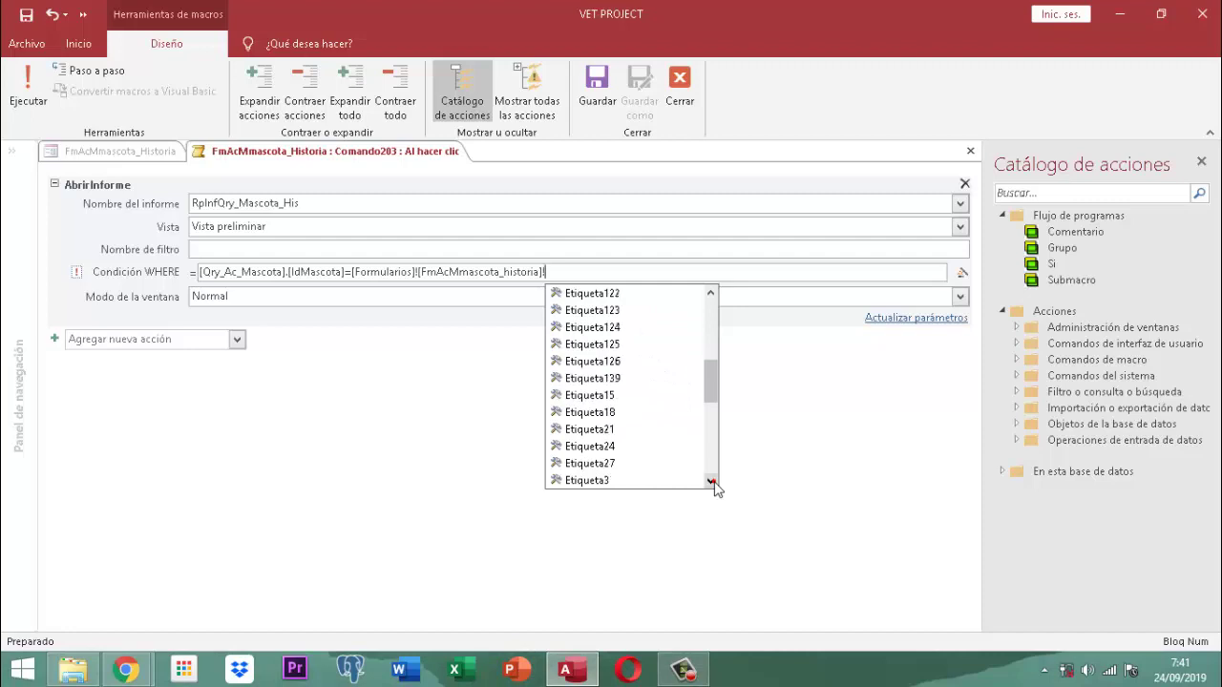
pyautogui.doubleClick(712, 480)
pyautogui.doubleClick(712, 480)
pyautogui.doubleClick(711, 480)
pyautogui.doubleClick(712, 480)
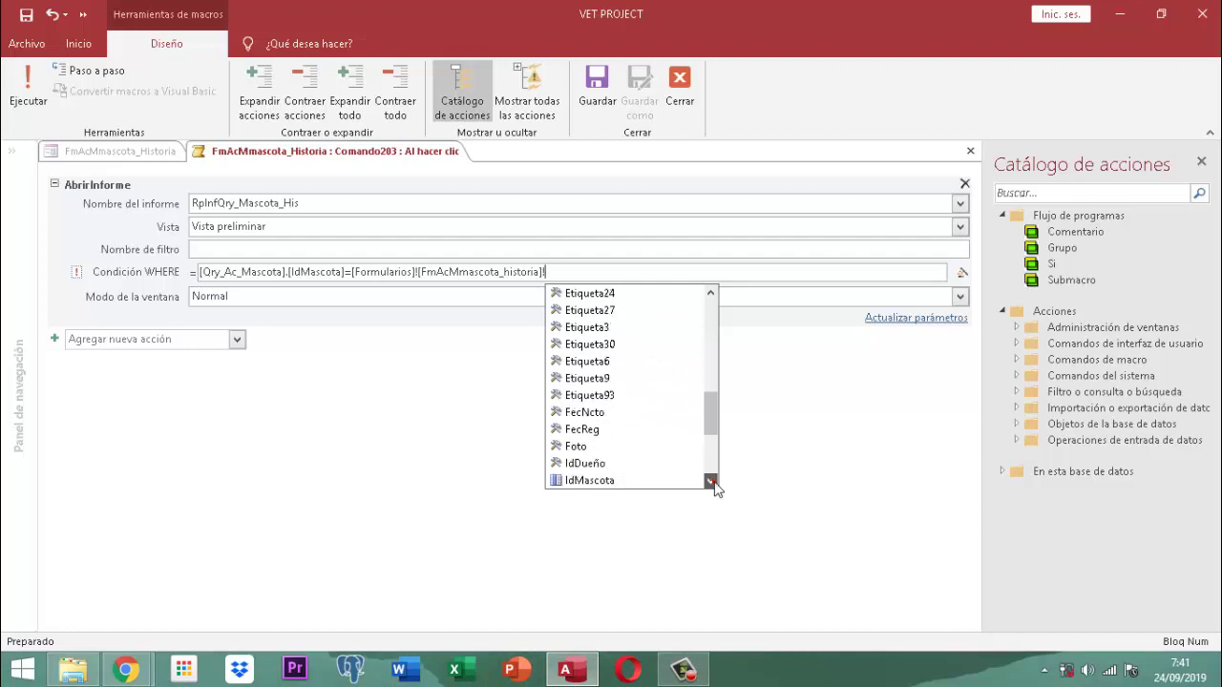
pyautogui.click(711, 480)
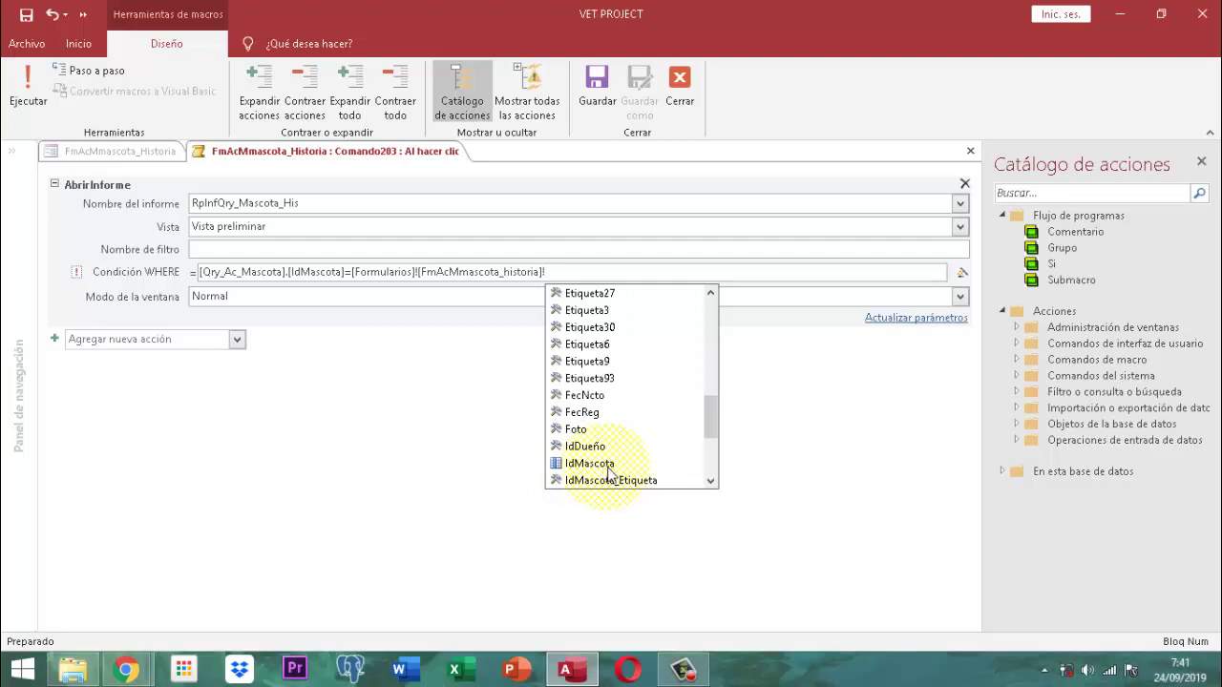
pyautogui.click(710, 481)
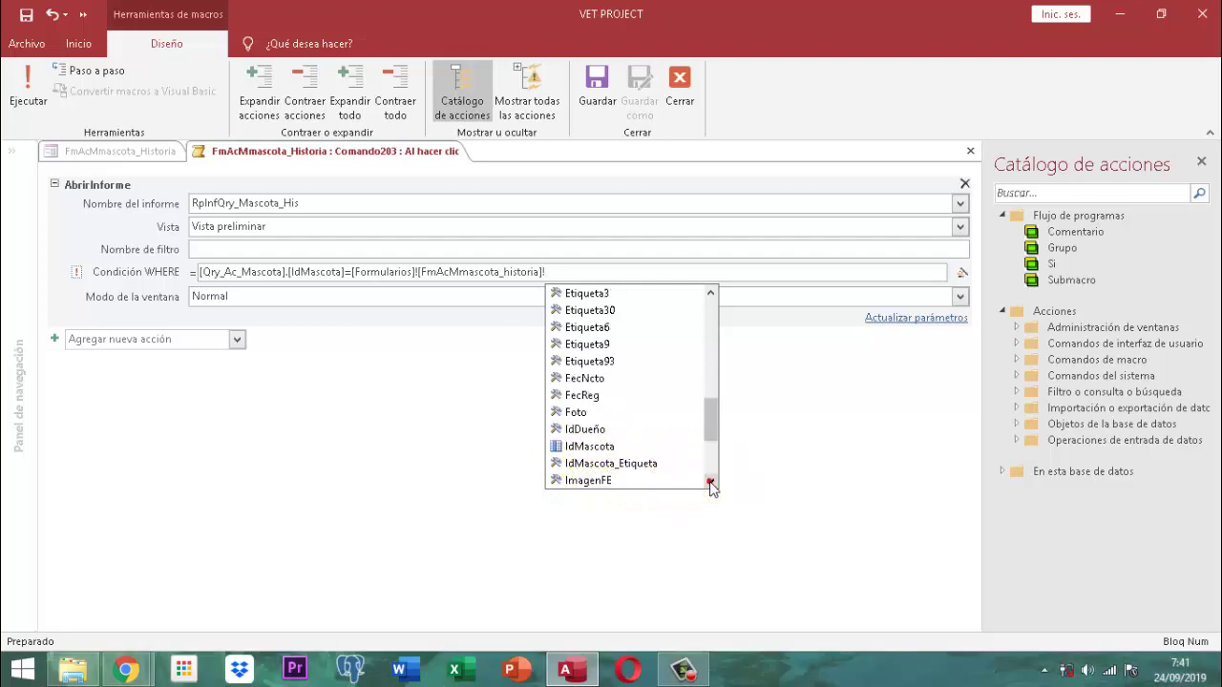
pyautogui.click(582, 449)
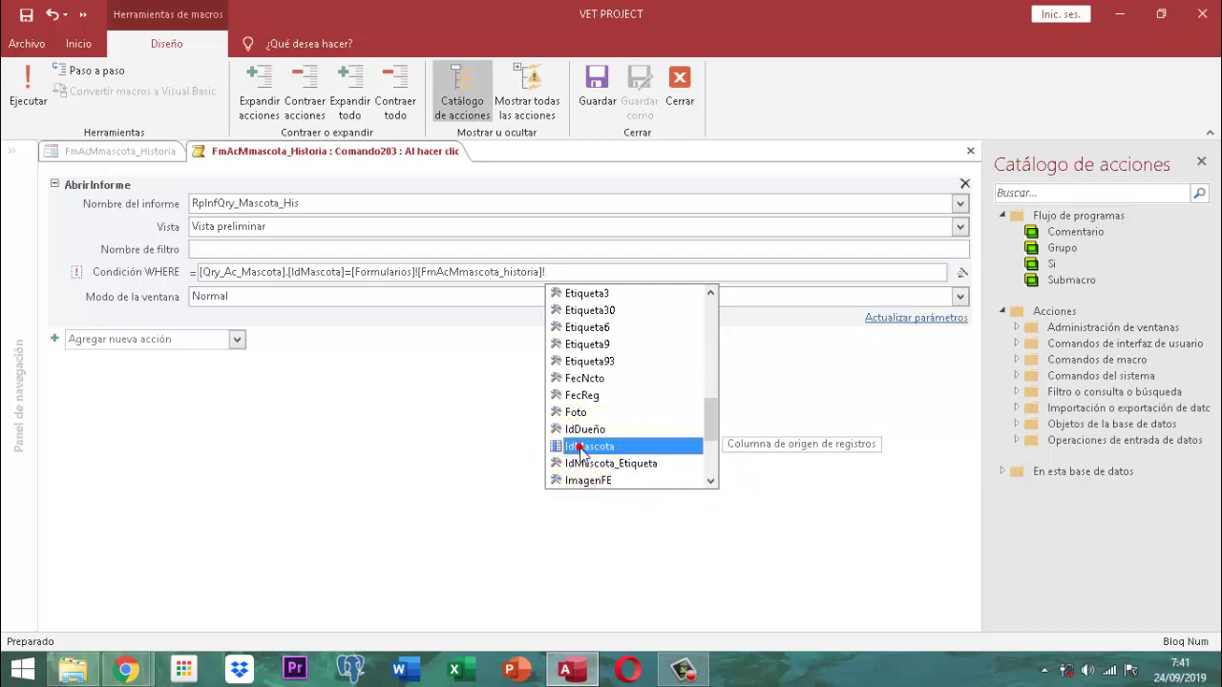
pyautogui.doubleClick(581, 447)
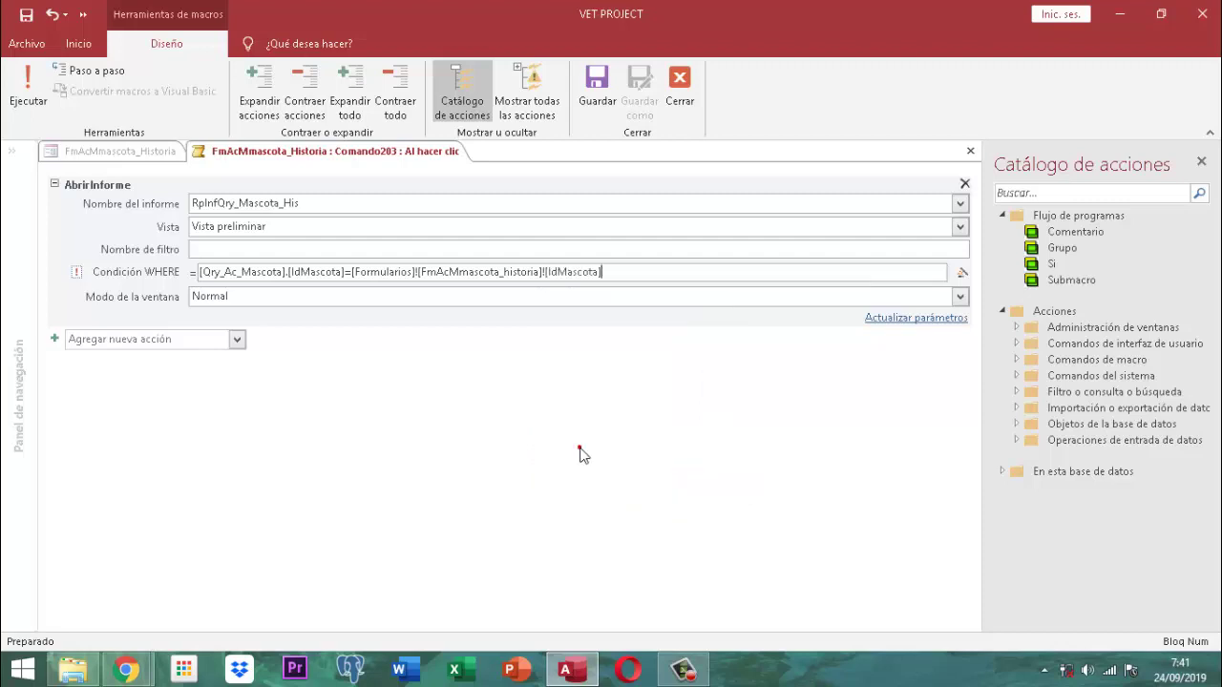
pyautogui.click(582, 449)
pyautogui.click(689, 87)
pyautogui.click(525, 389)
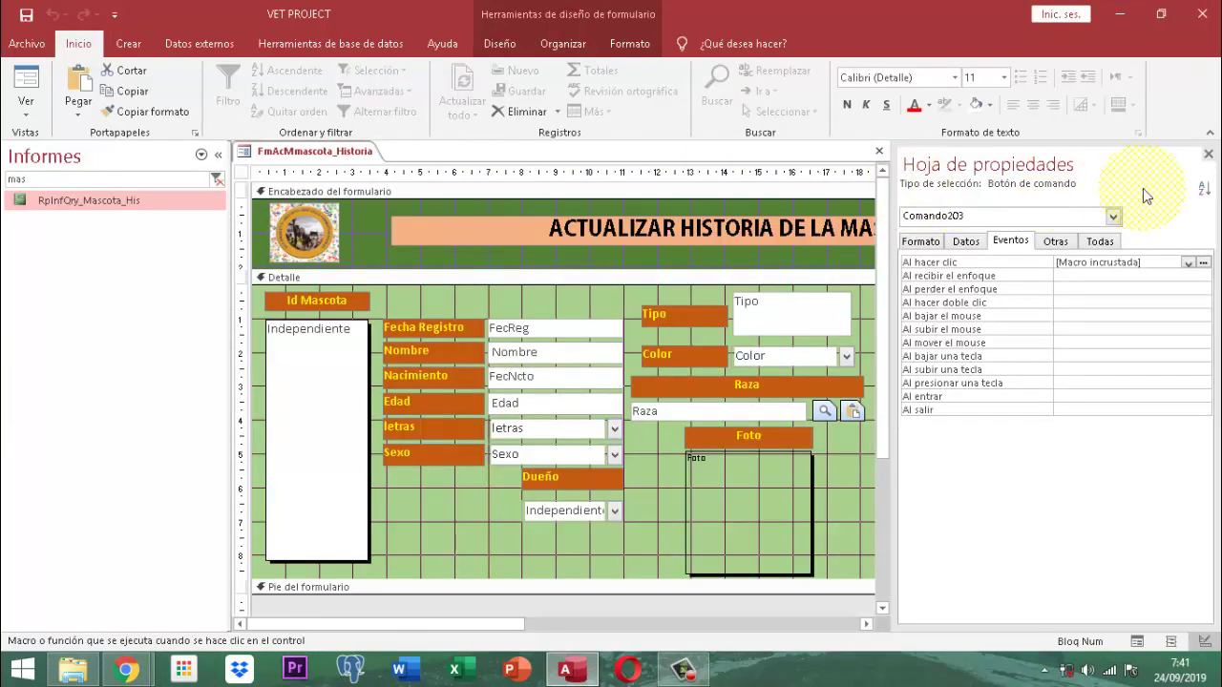
# Check the control name of the list box below the Id Mascota label in its properties.
pyautogui.click(1207, 154)
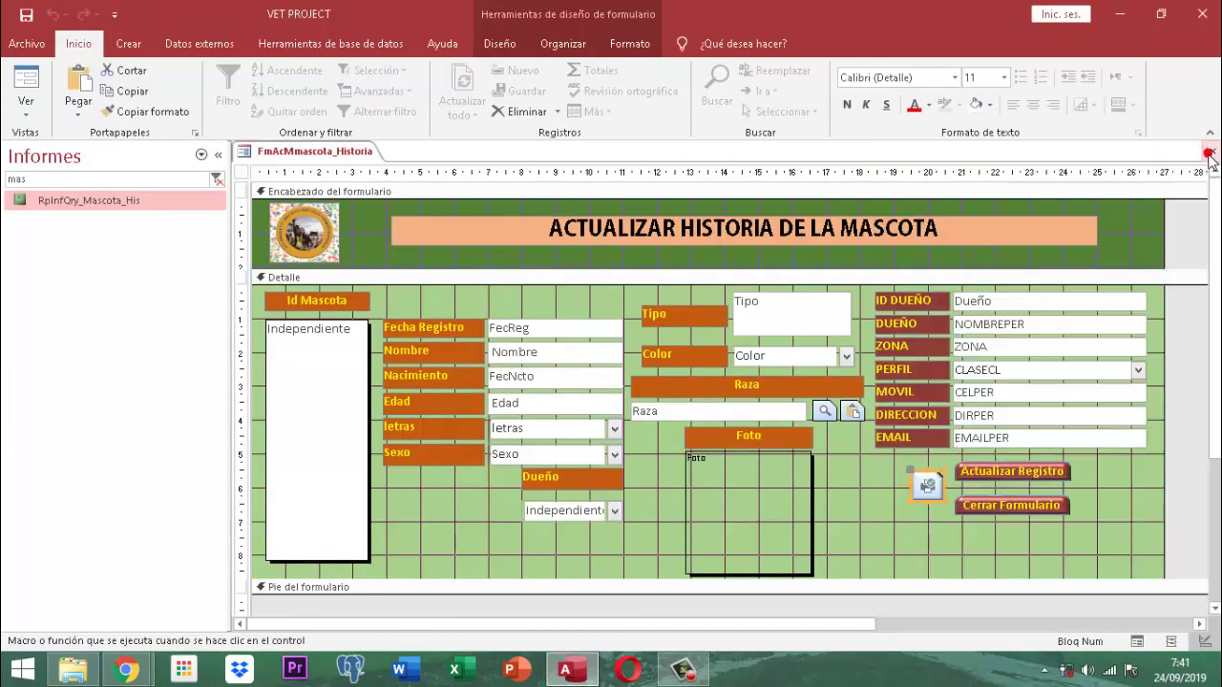
pyautogui.click(329, 382)
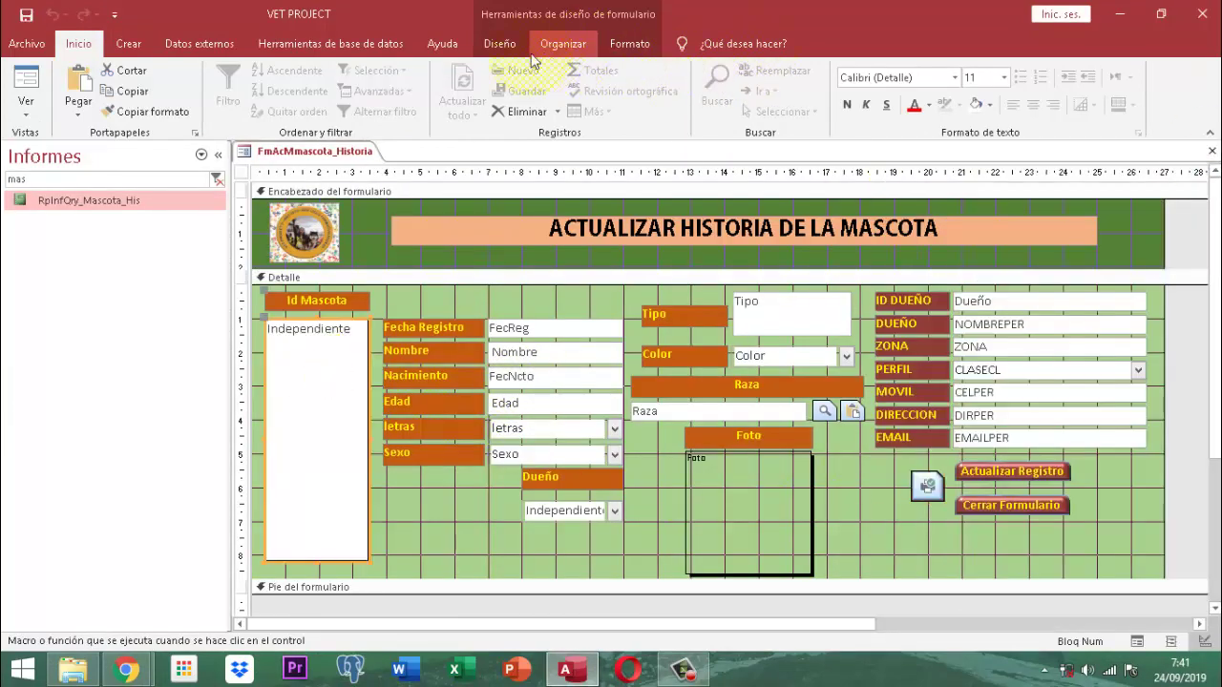
pyautogui.click(501, 44)
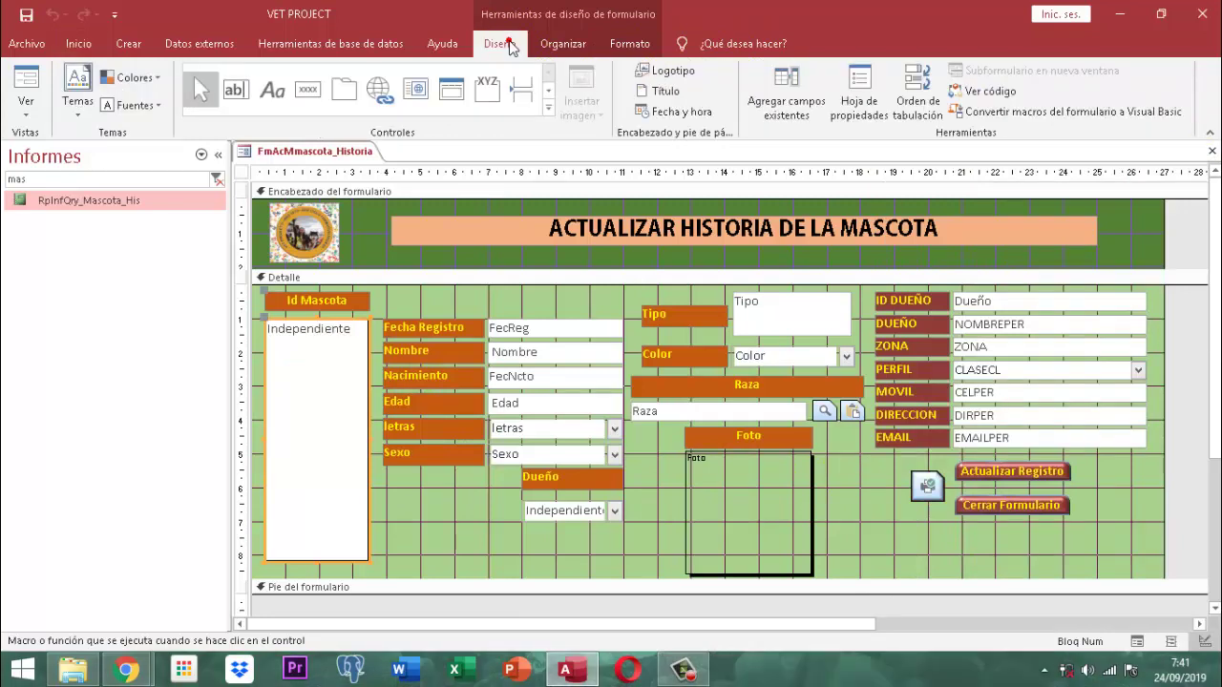
pyautogui.click(858, 95)
pyautogui.click(1054, 241)
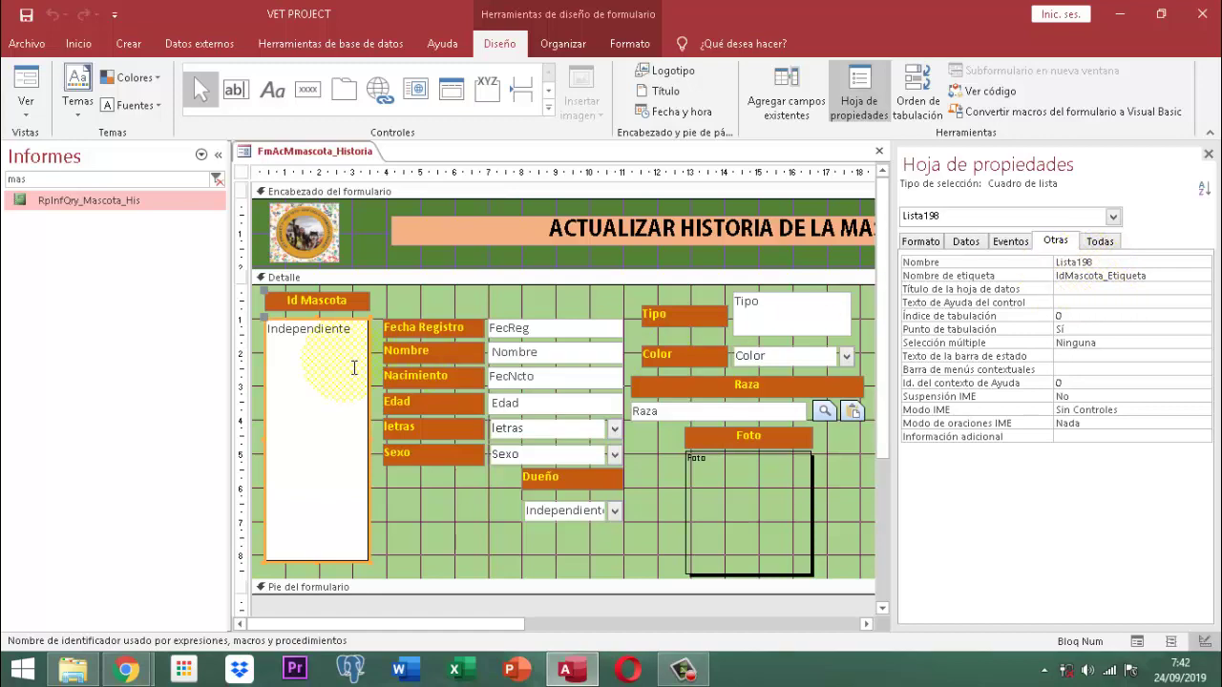
pyautogui.click(1208, 154)
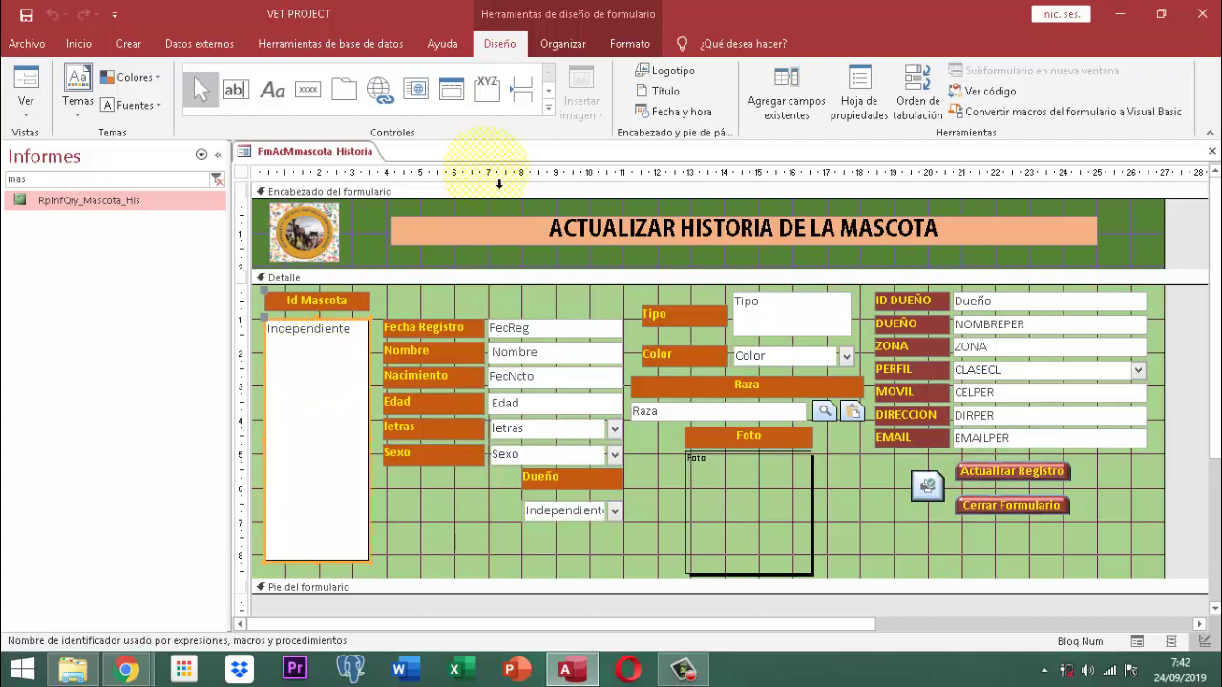
# Open the embedded Al hacer clic macro of the Comando203 button beside Actualizar Registro.
pyautogui.click(628, 43)
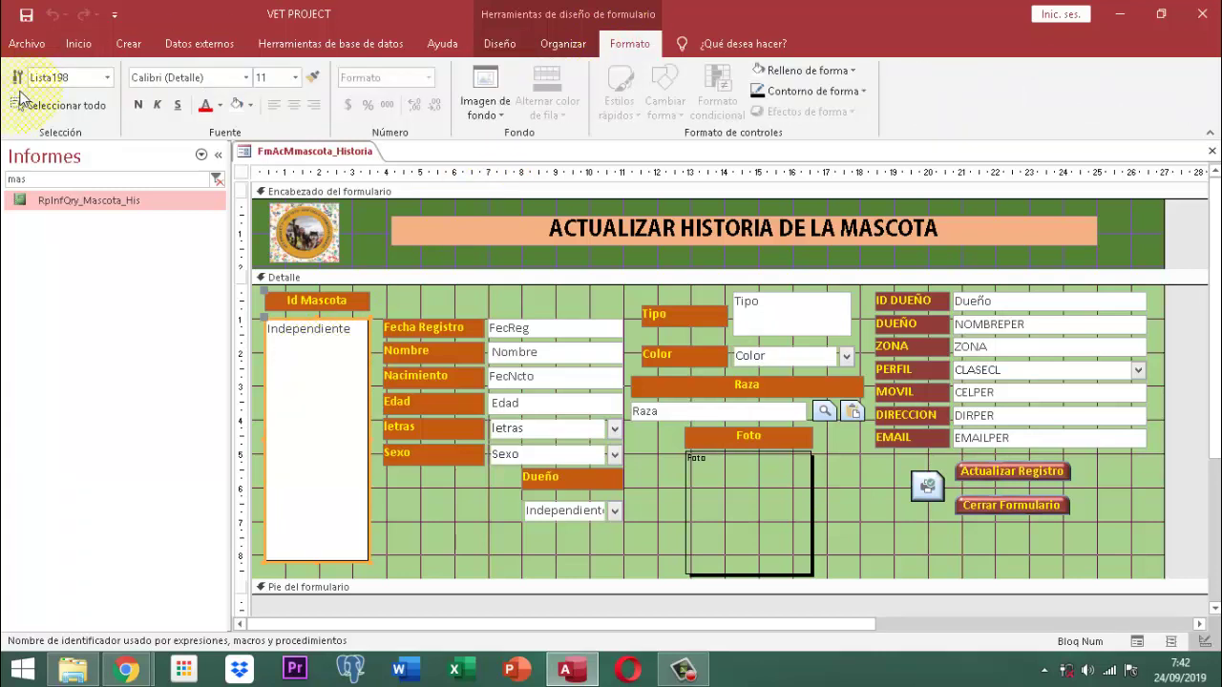
pyautogui.click(936, 499)
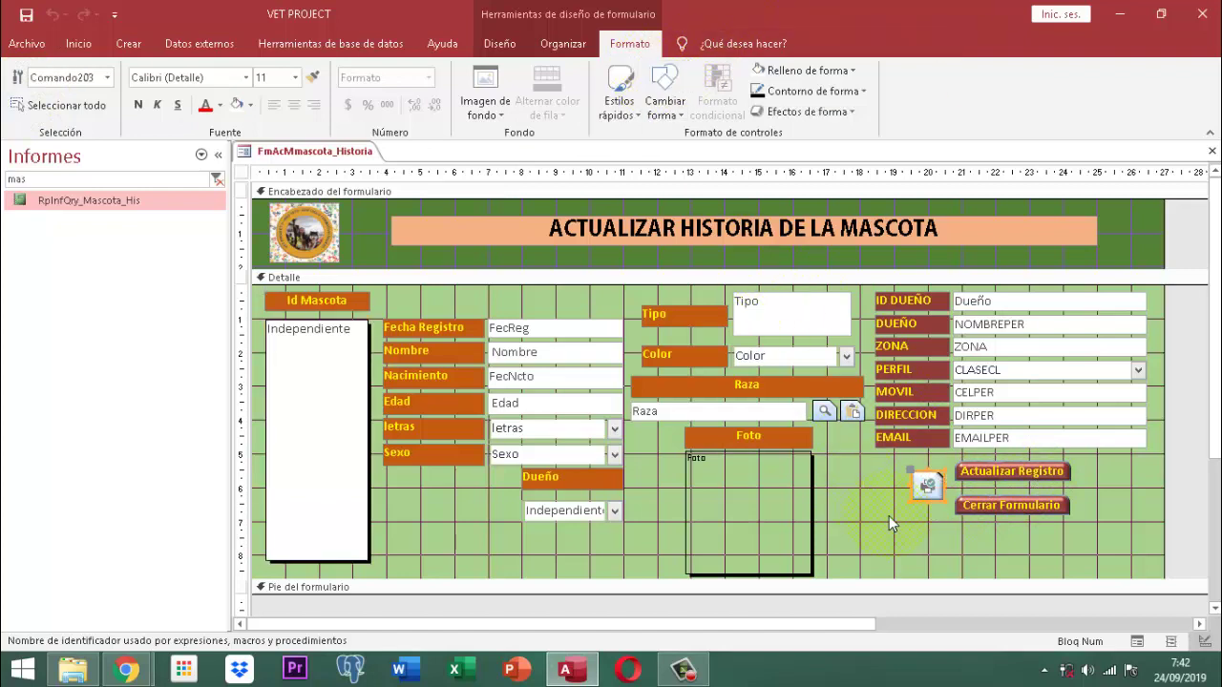
pyautogui.click(499, 43)
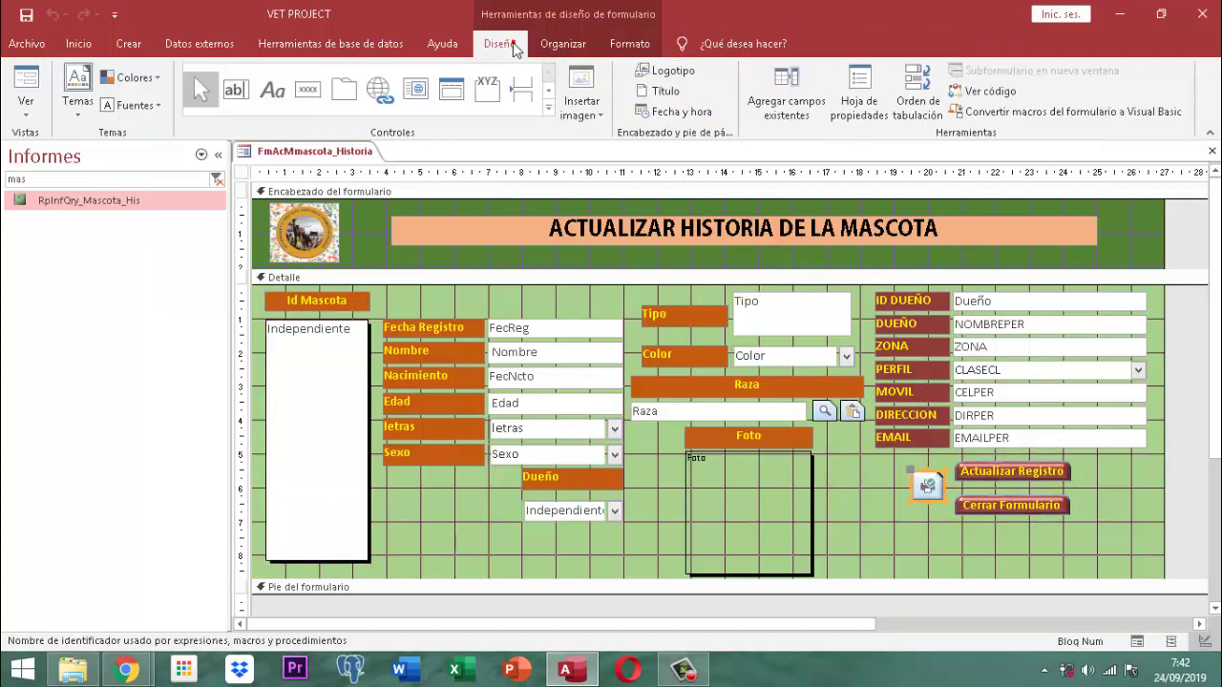
pyautogui.click(859, 95)
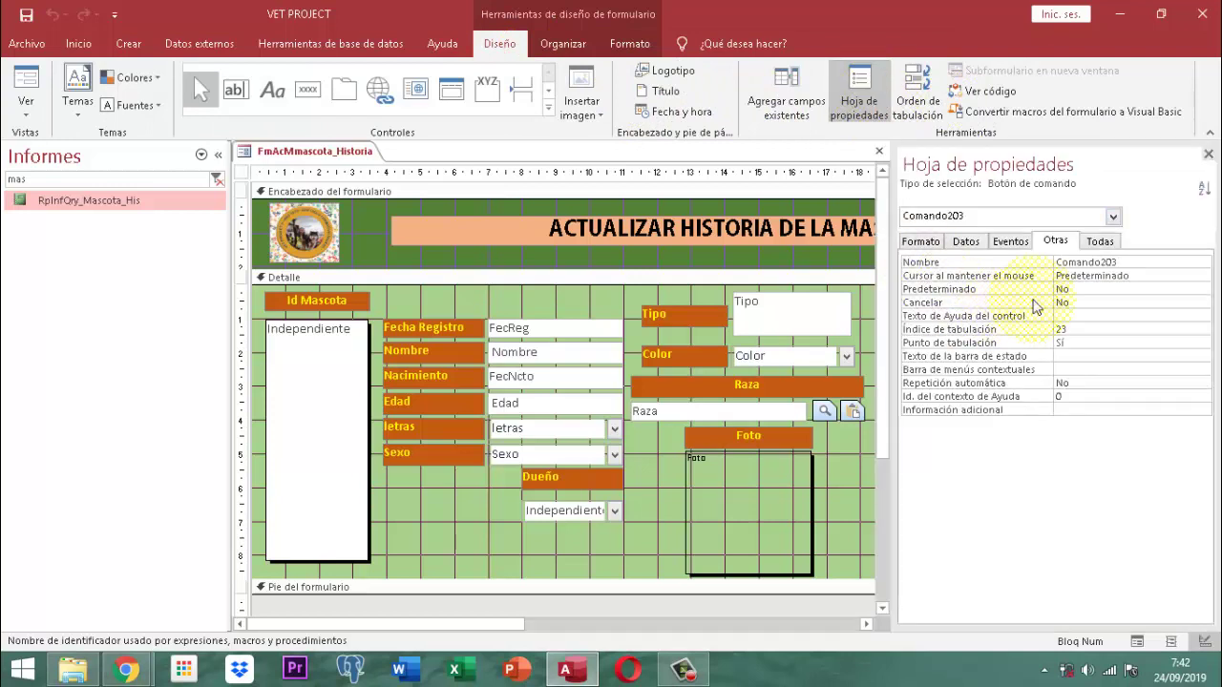
pyautogui.click(1010, 241)
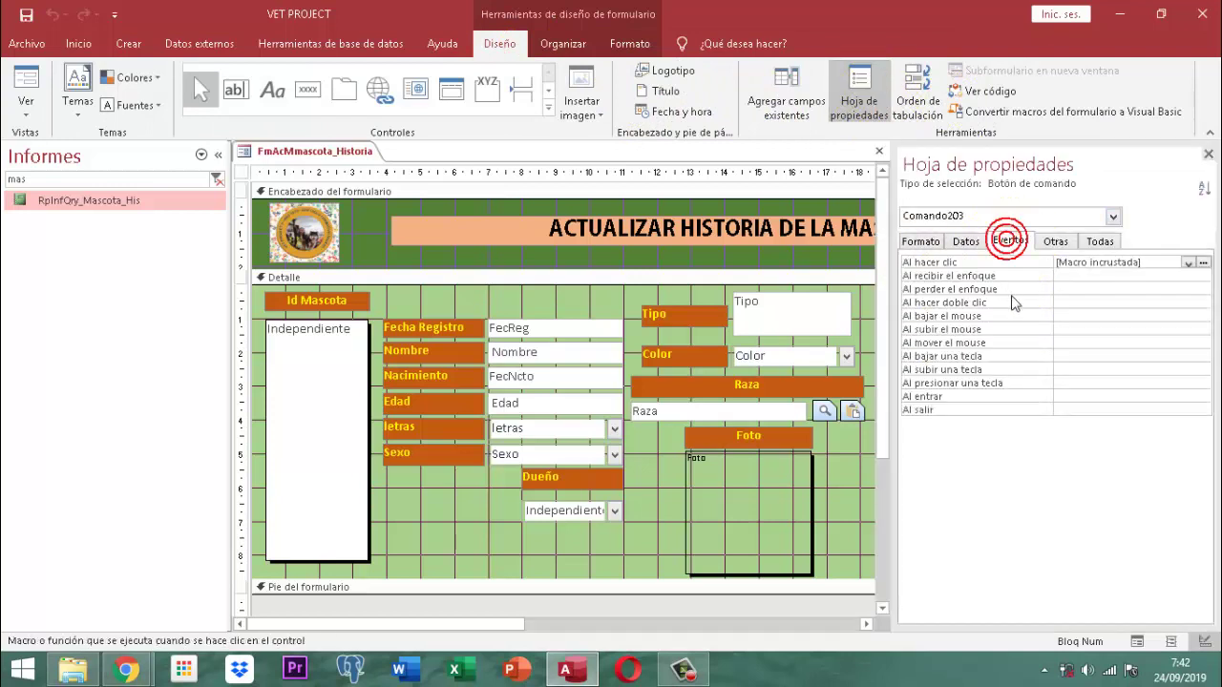
pyautogui.click(1203, 264)
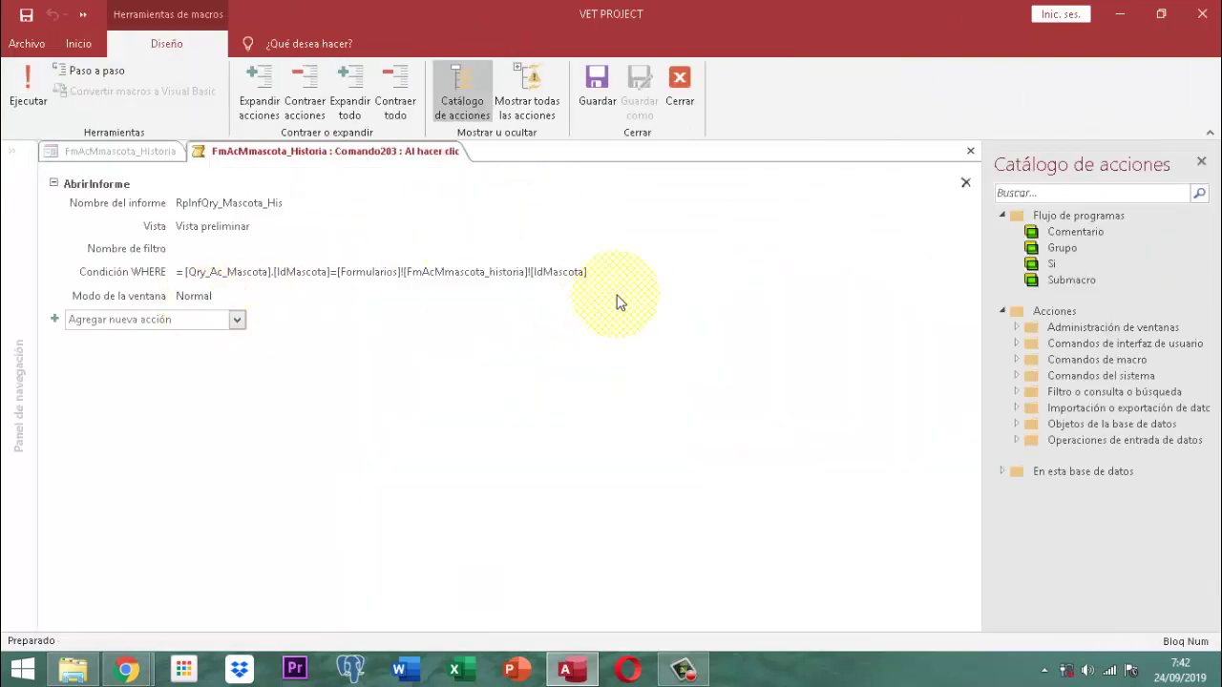
# Replace the IdMascota field at the end of the WHERE condition with the list box control Lista198.
pyautogui.click(600, 272)
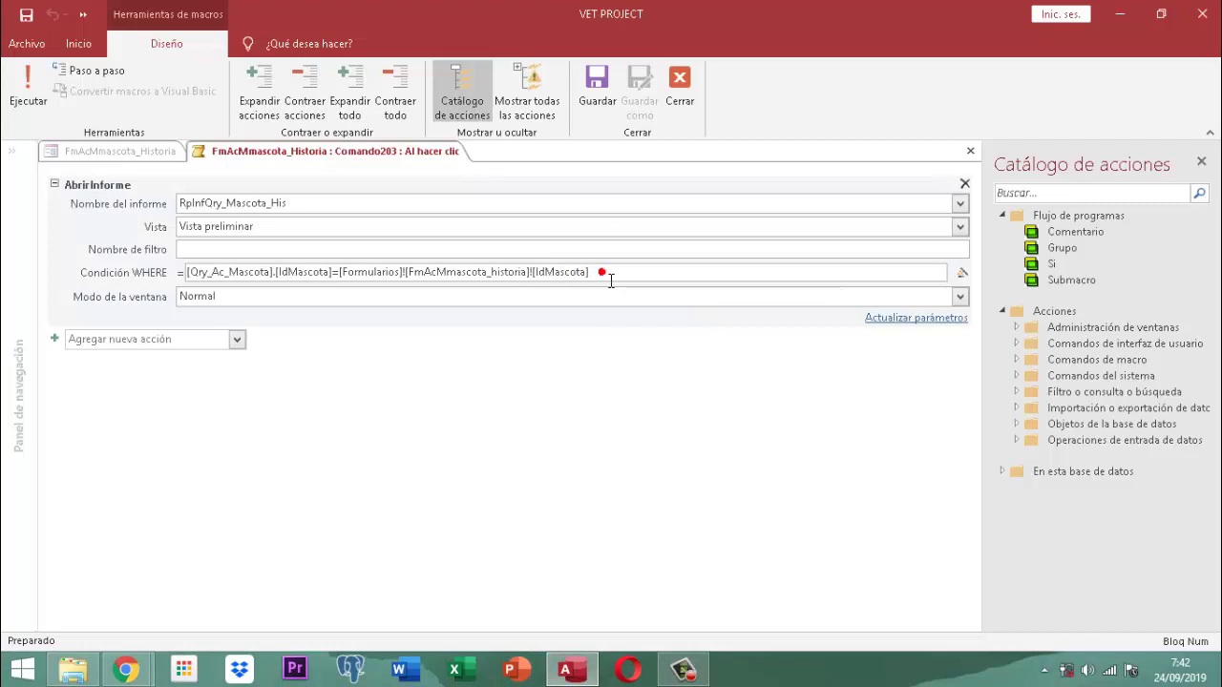
pyautogui.press('BackSpace')
pyautogui.press('BackSpace')
pyautogui.press('BackSpace')
pyautogui.press('BackSpace')
pyautogui.press('BackSpace')
pyautogui.press('BackSpace')
pyautogui.press('BackSpace')
pyautogui.press('BackSpace')
pyautogui.press('BackSpace')
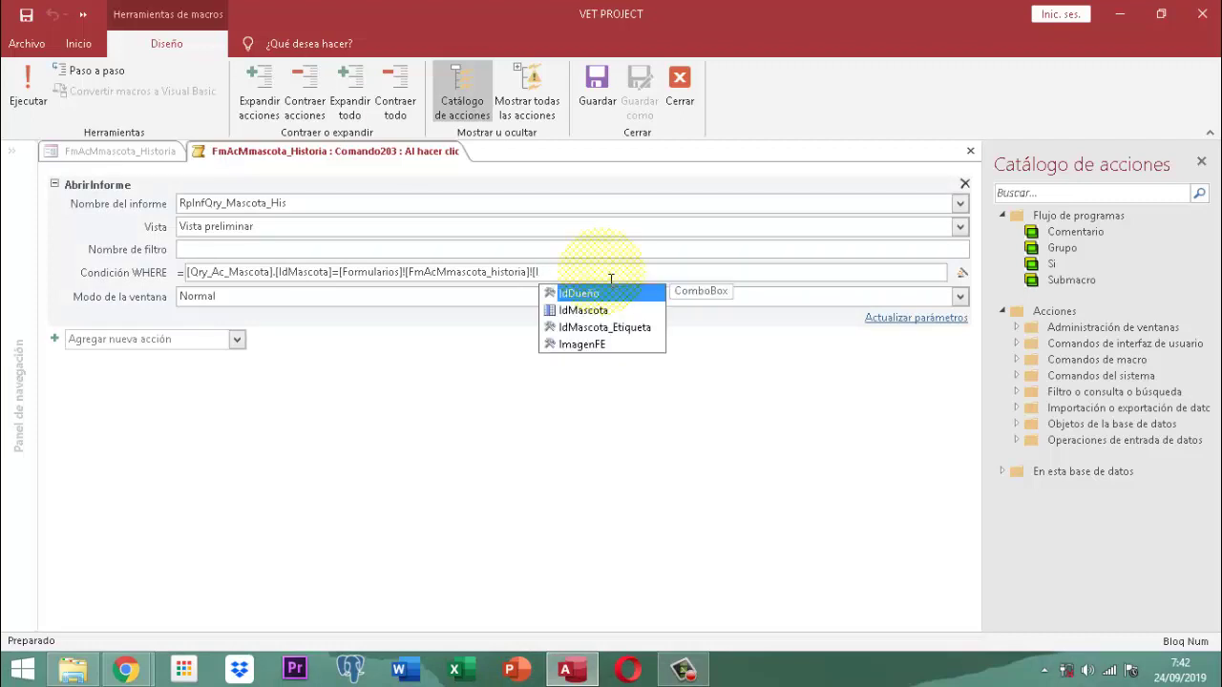
pyautogui.press('BackSpace')
pyautogui.write('l')
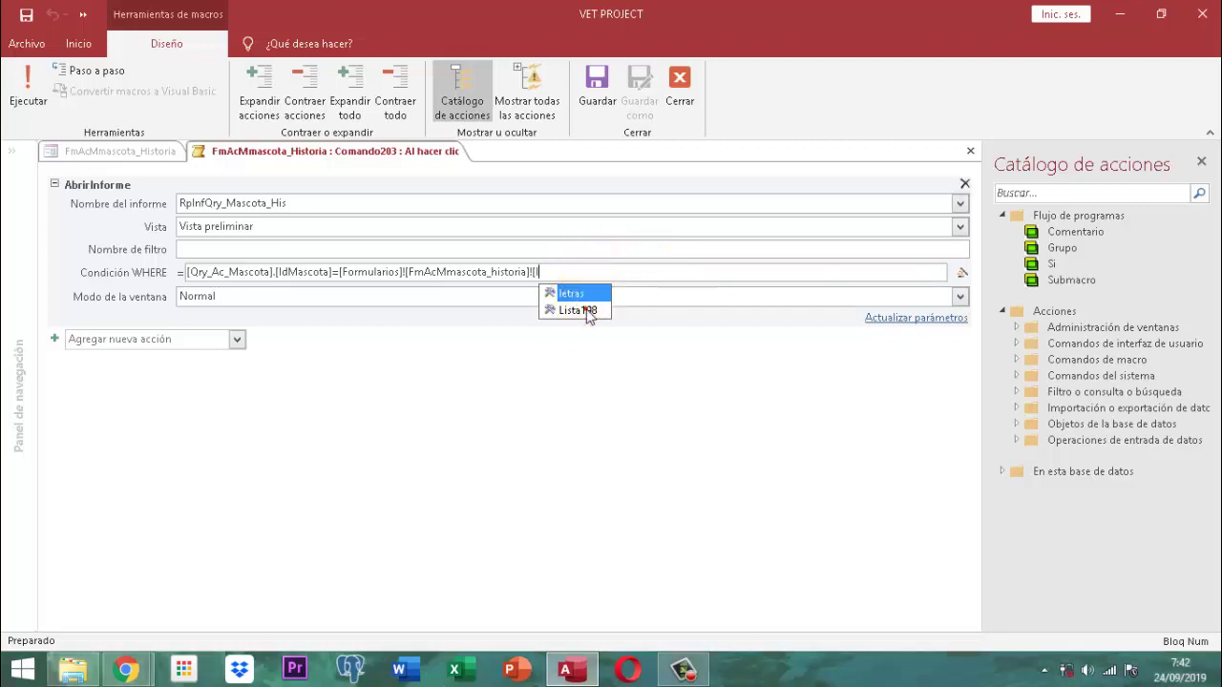
pyautogui.click(586, 310)
pyautogui.click(586, 310)
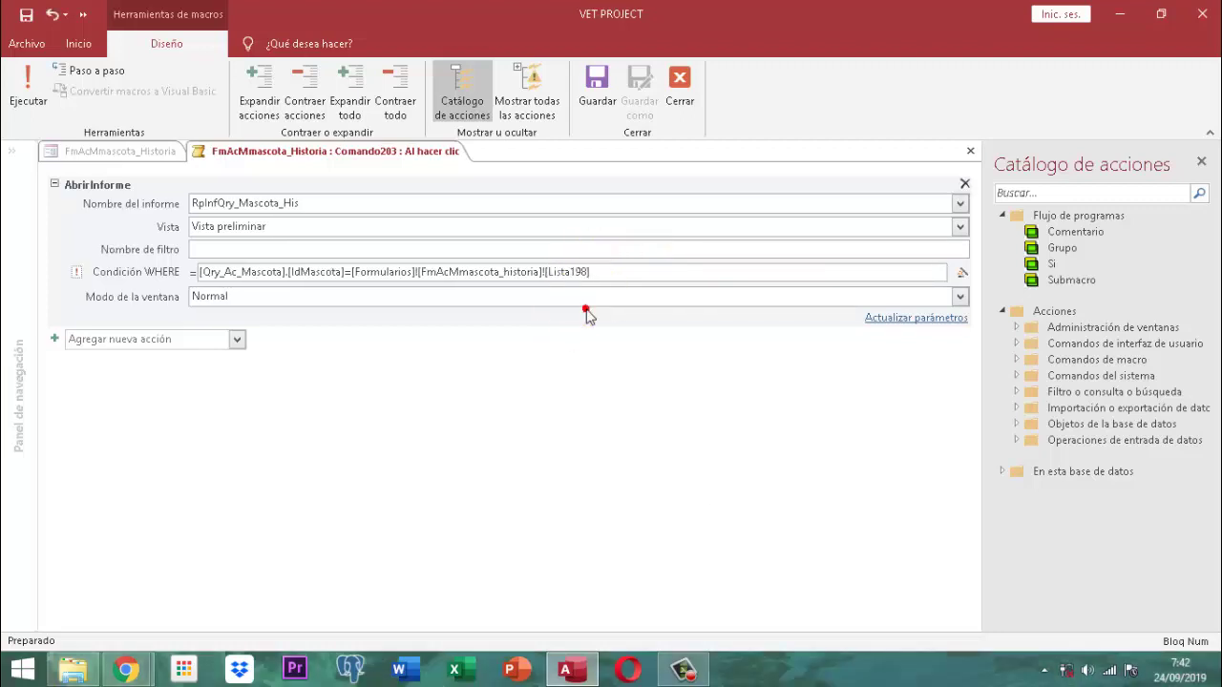
# Close the macro with its changes saved and hide the button's property sheet.
pyautogui.click(685, 82)
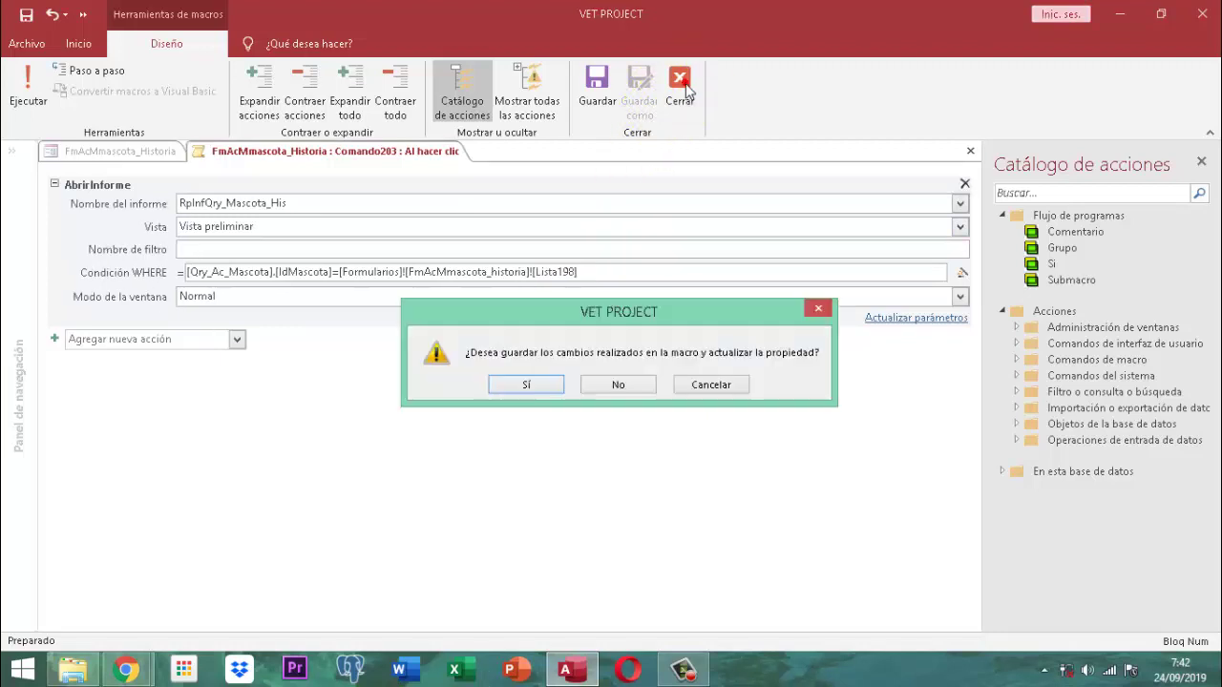
pyautogui.click(528, 385)
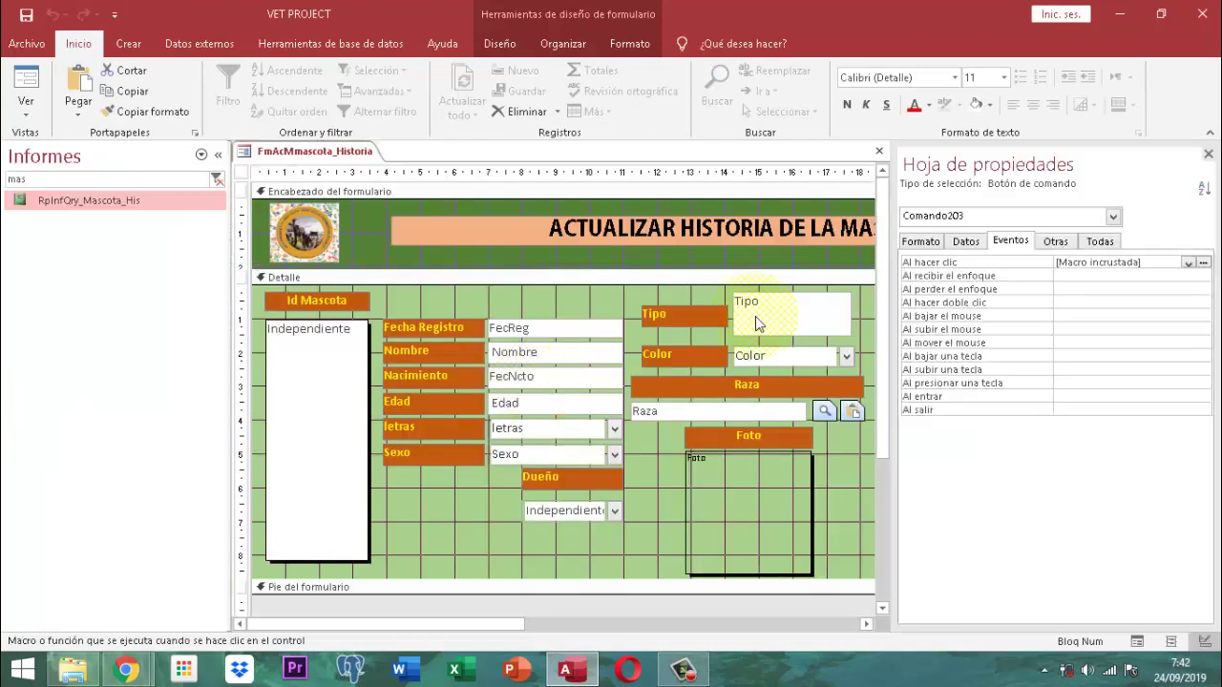
pyautogui.click(1208, 153)
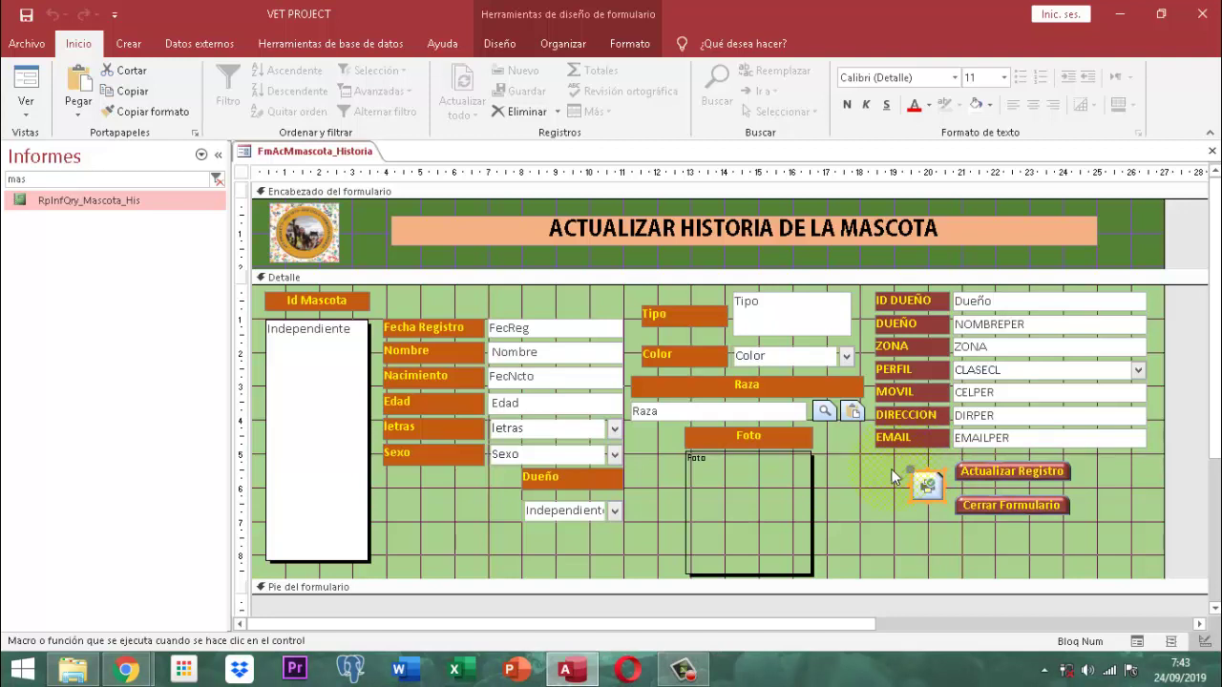
# Close the FmAcMmascota_Historia form from its design view.
pyautogui.rightClick(305, 152)
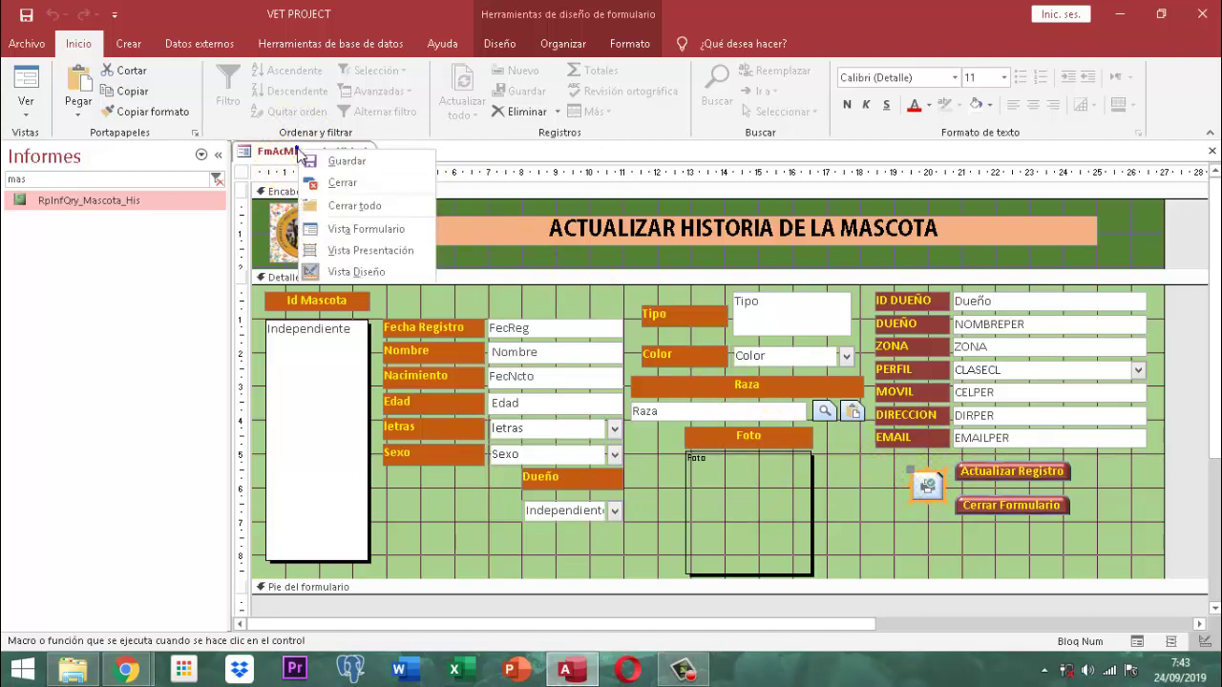
pyautogui.click(330, 153)
pyautogui.rightClick(334, 151)
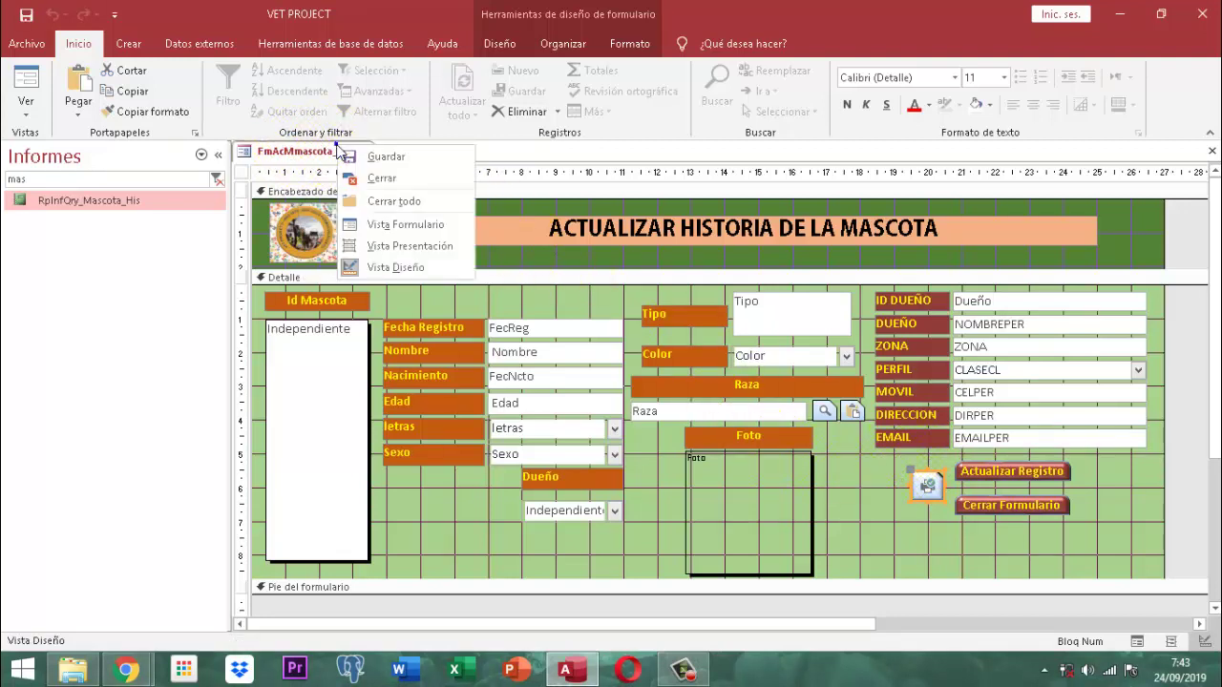
pyautogui.click(382, 179)
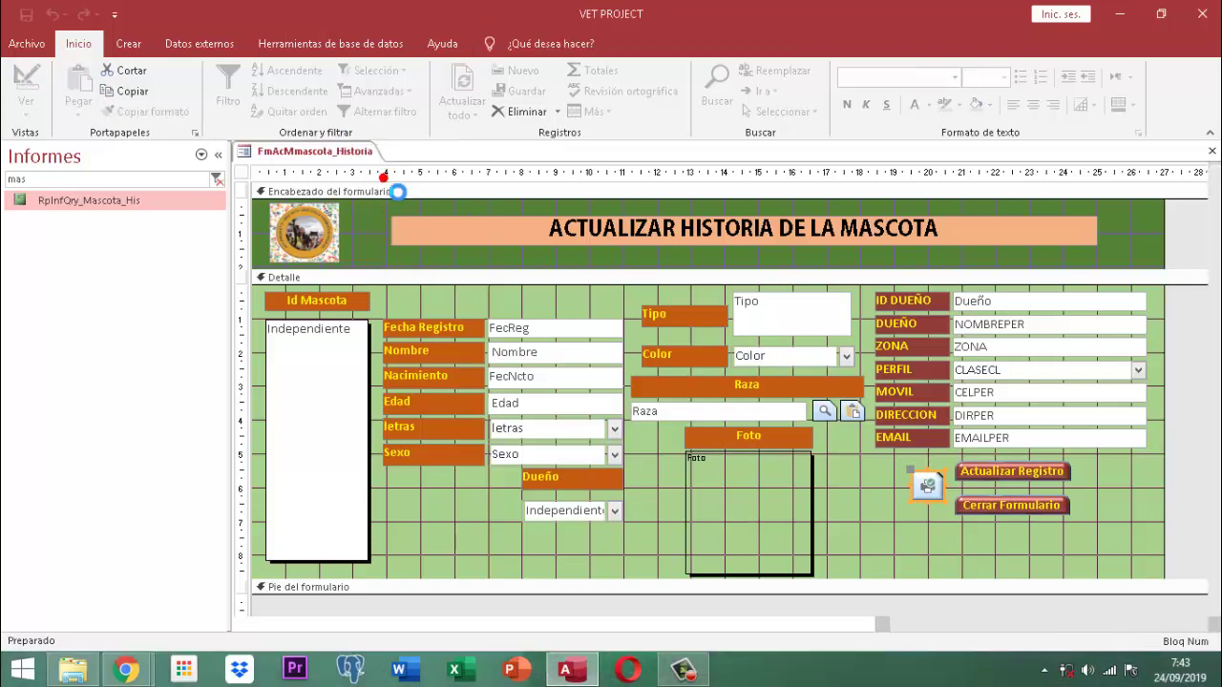
# Show all database objects in the navigation list, filter them by "inici" and open the PANEL INICIAL form.
pyautogui.click(214, 182)
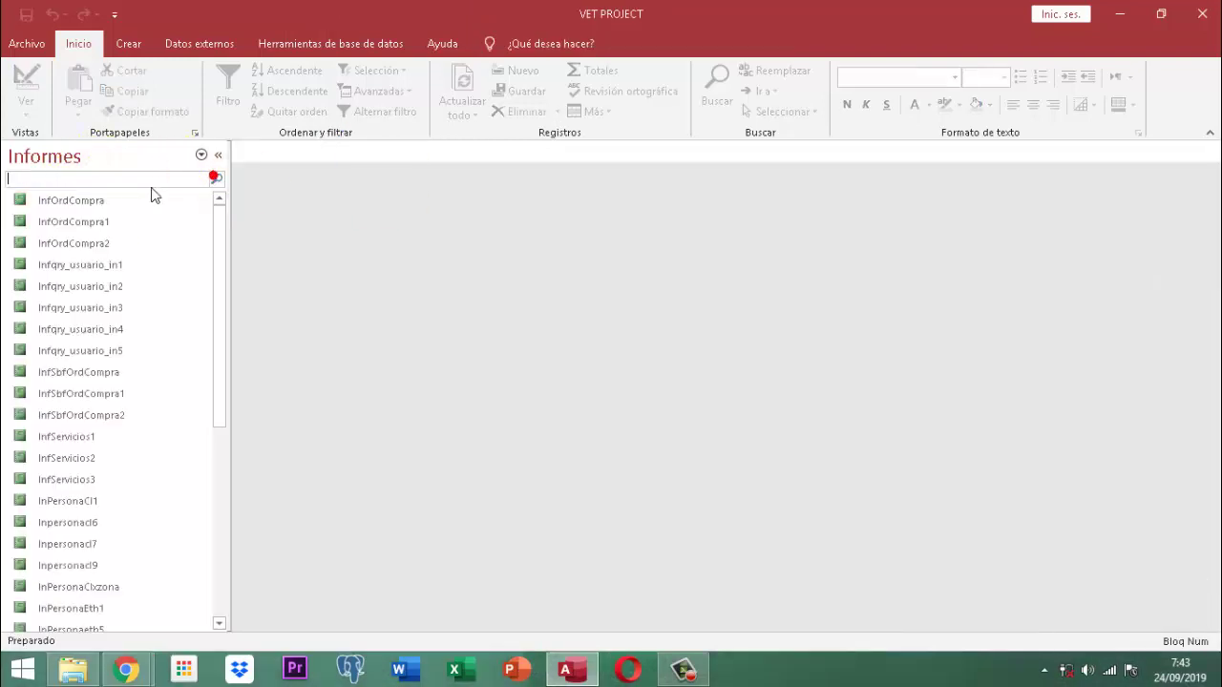
pyautogui.click(90, 160)
pyautogui.click(60, 456)
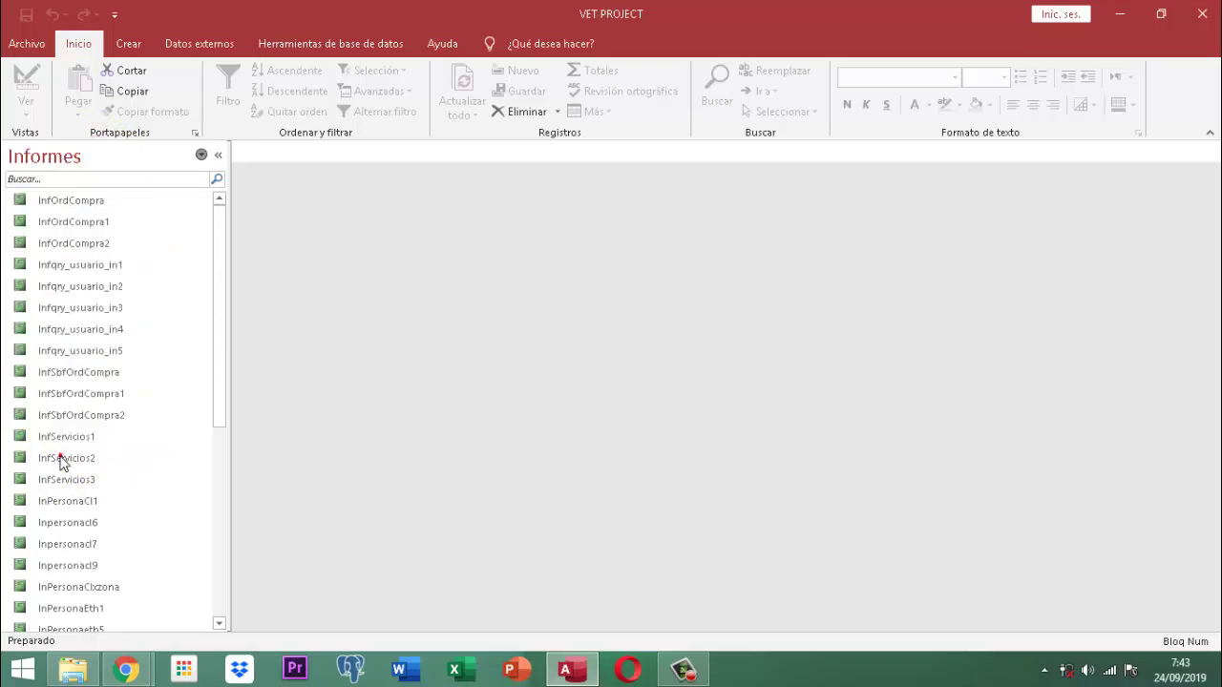
pyautogui.click(40, 178)
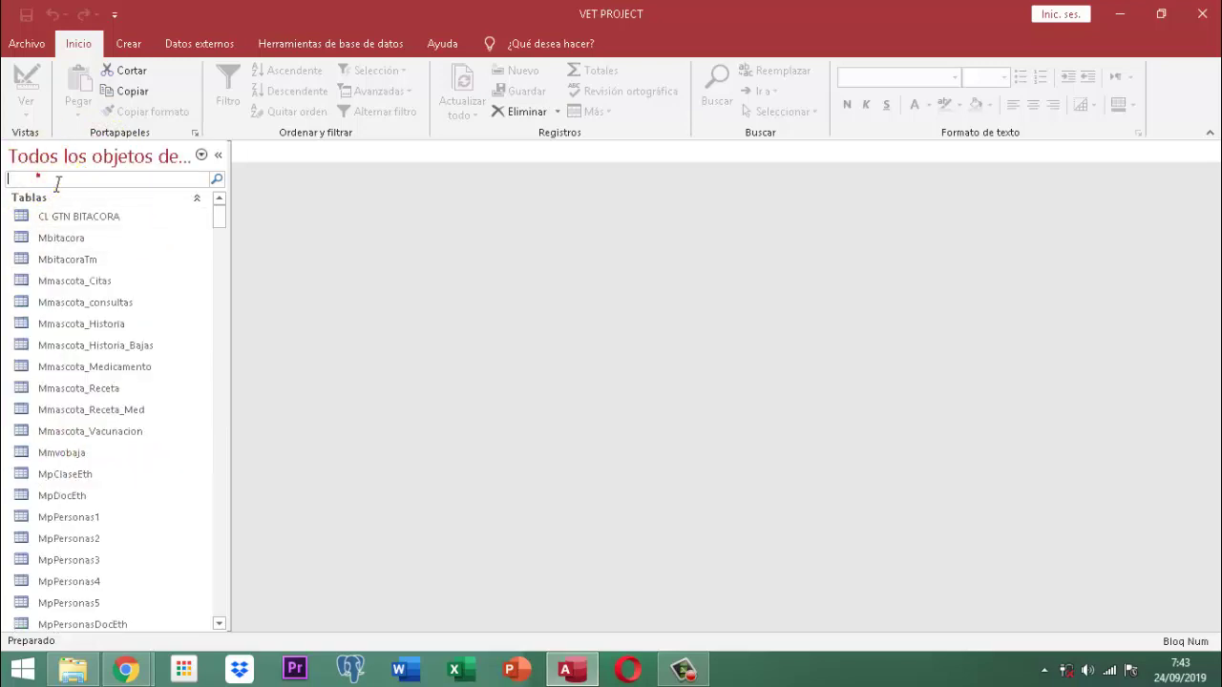
pyautogui.write('Ini')
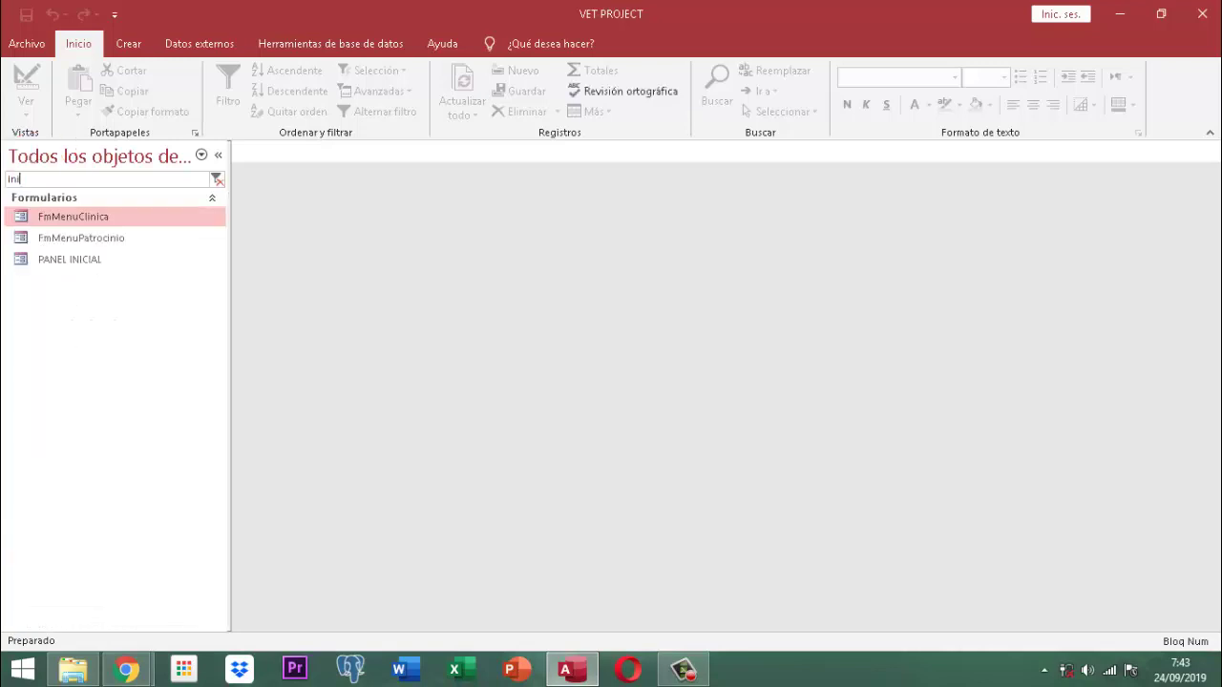
pyautogui.write('ci')
pyautogui.press('Return')
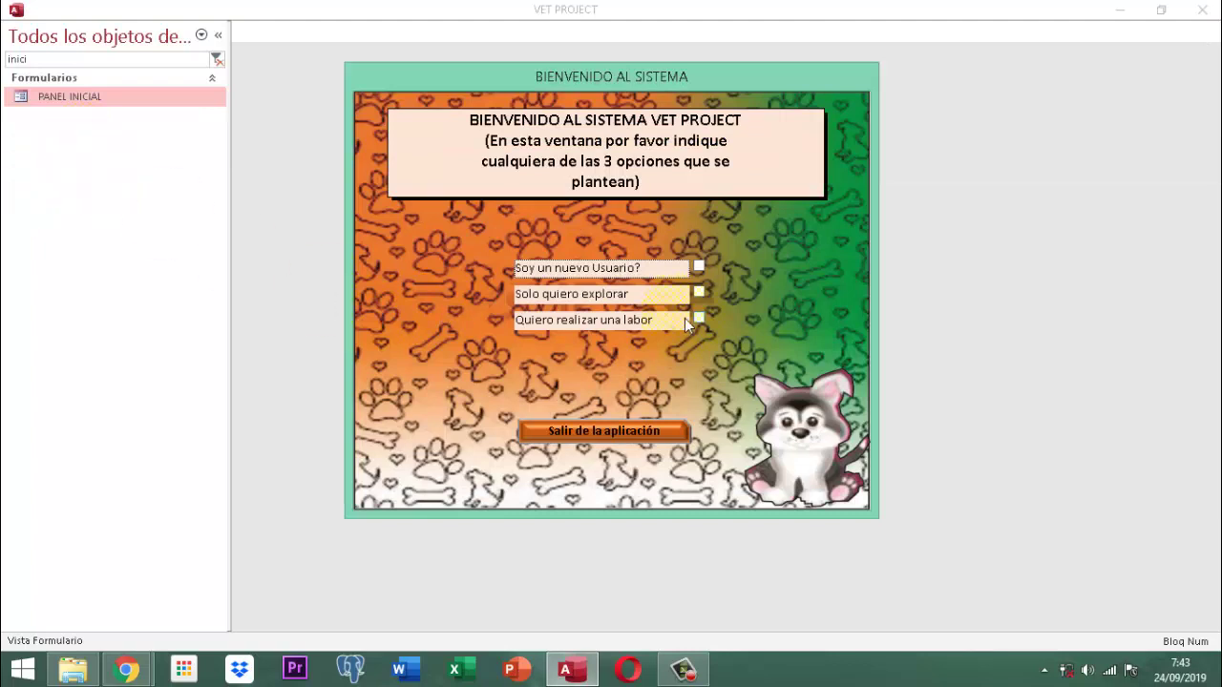
# Choose Quiero realizar una labor and sign in by selecting a user from Lista Usuarios and entering the account password.
pyautogui.click(705, 318)
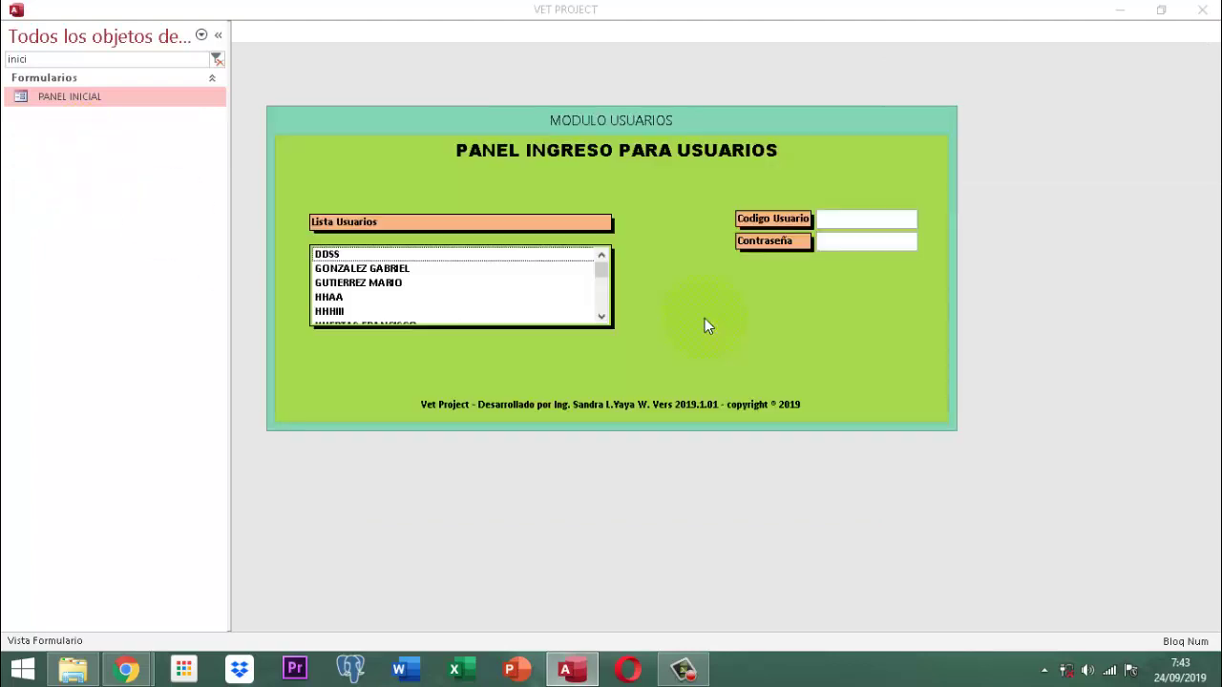
pyautogui.scroll(-2, 396, 279)
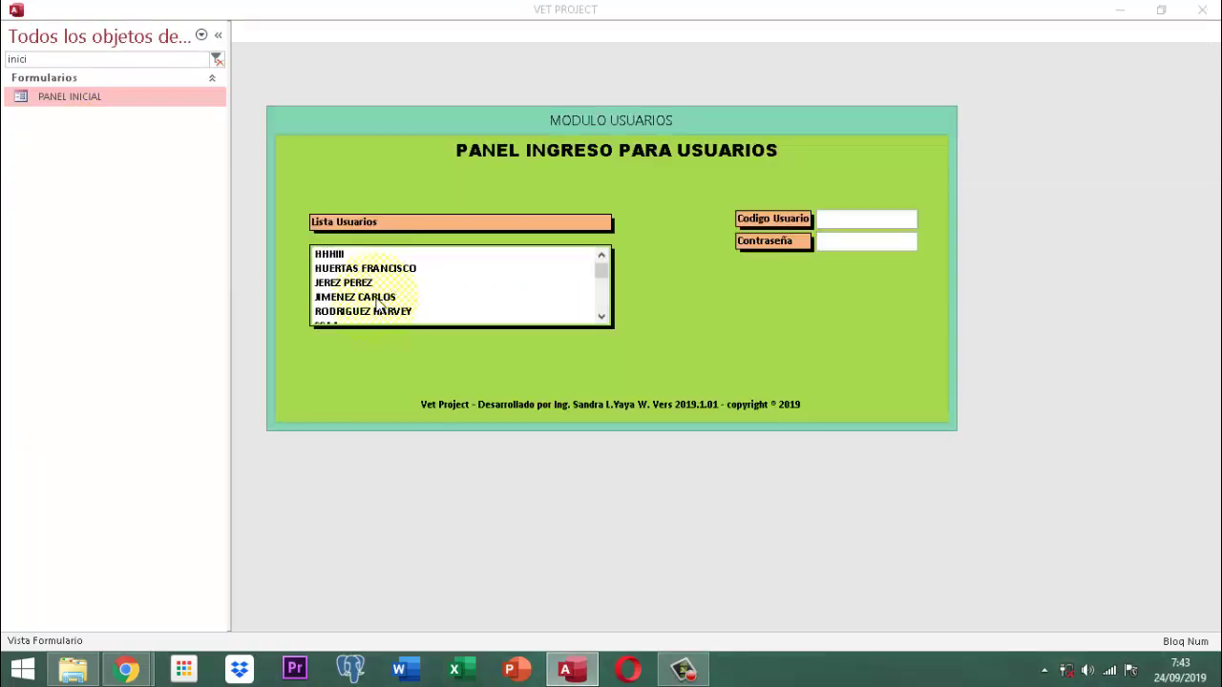
pyautogui.click(378, 298)
pyautogui.press('Tab')
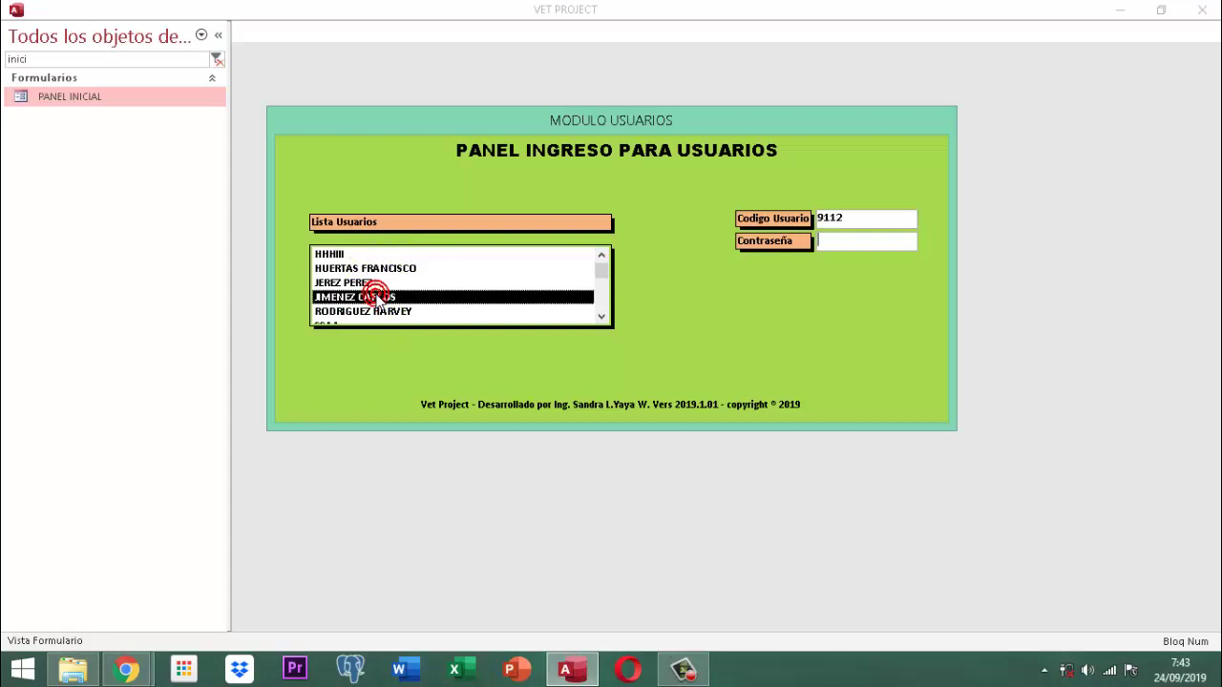
pyautogui.write('***')
pyautogui.press('Return')
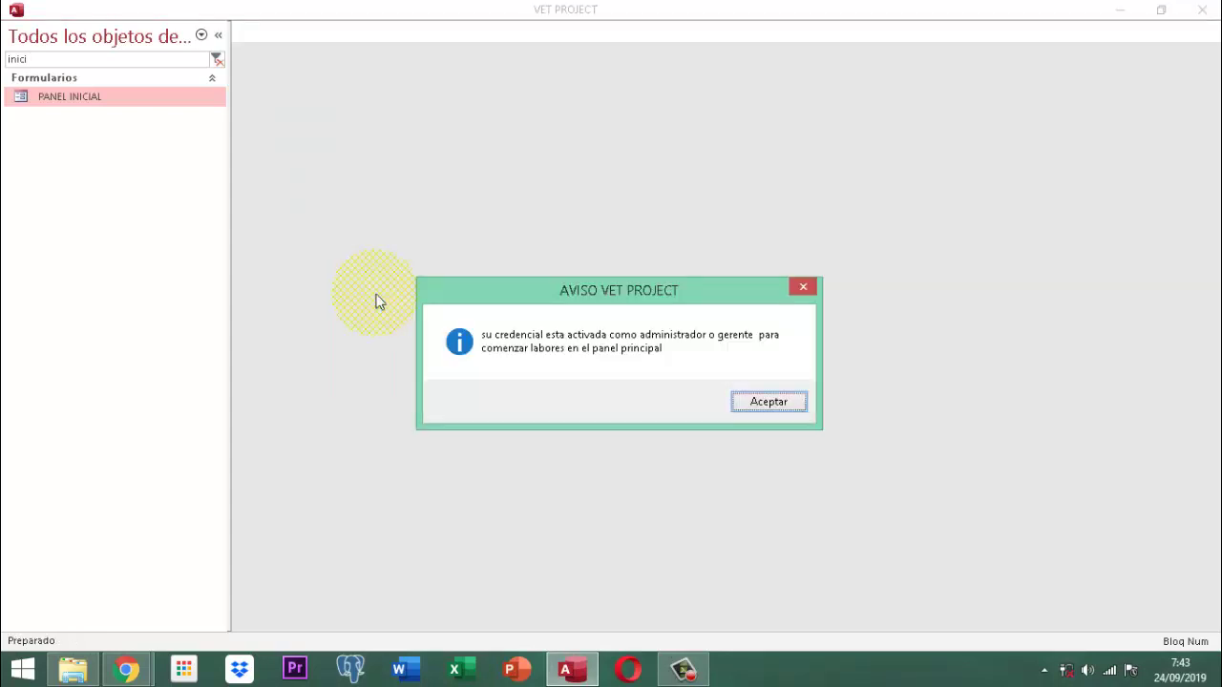
pyautogui.press('Return')
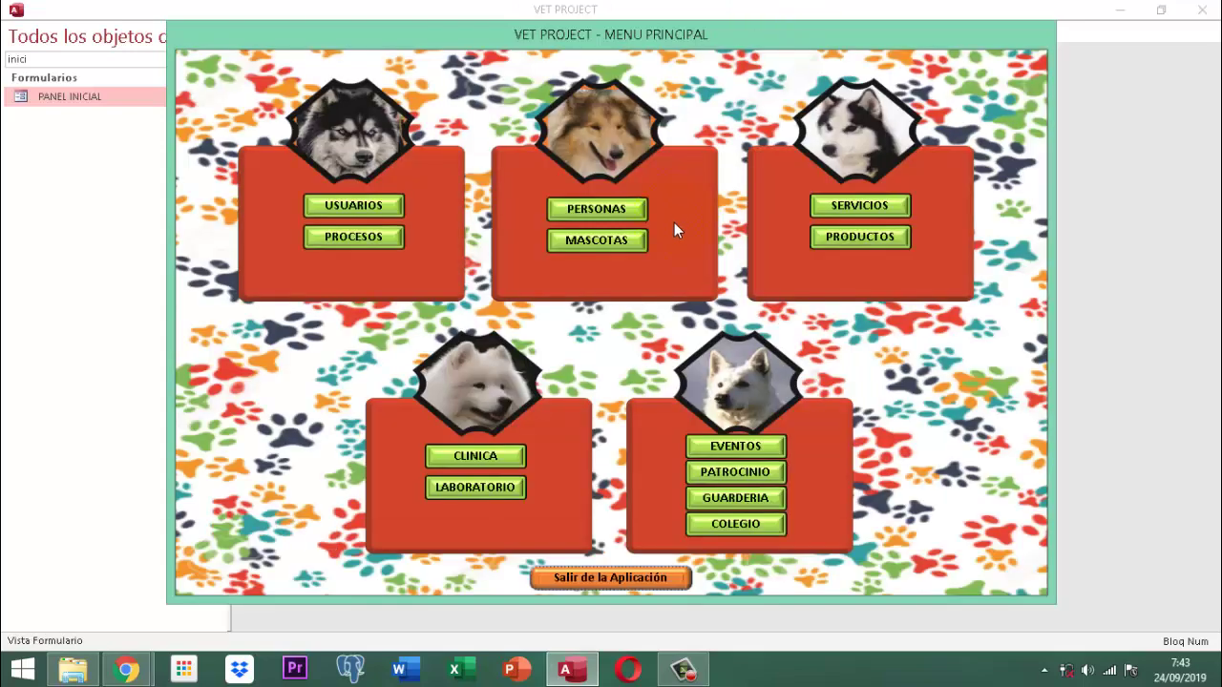
pyautogui.click(599, 242)
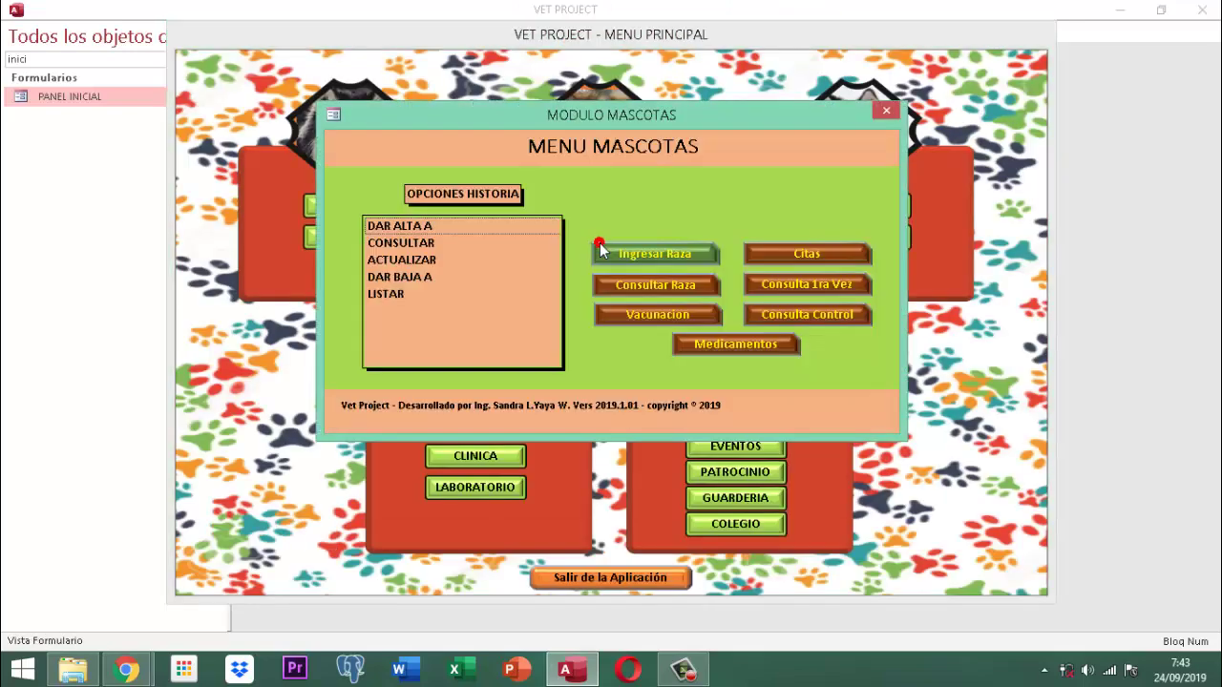
pyautogui.doubleClick(401, 260)
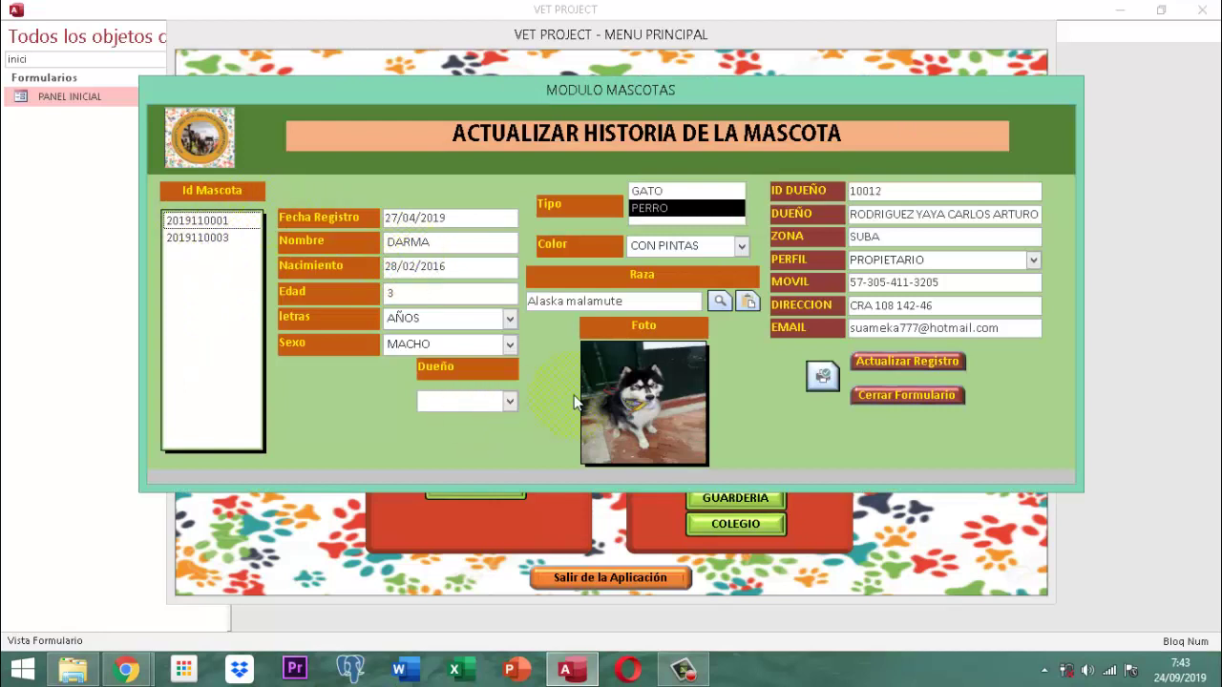
pyautogui.click(202, 220)
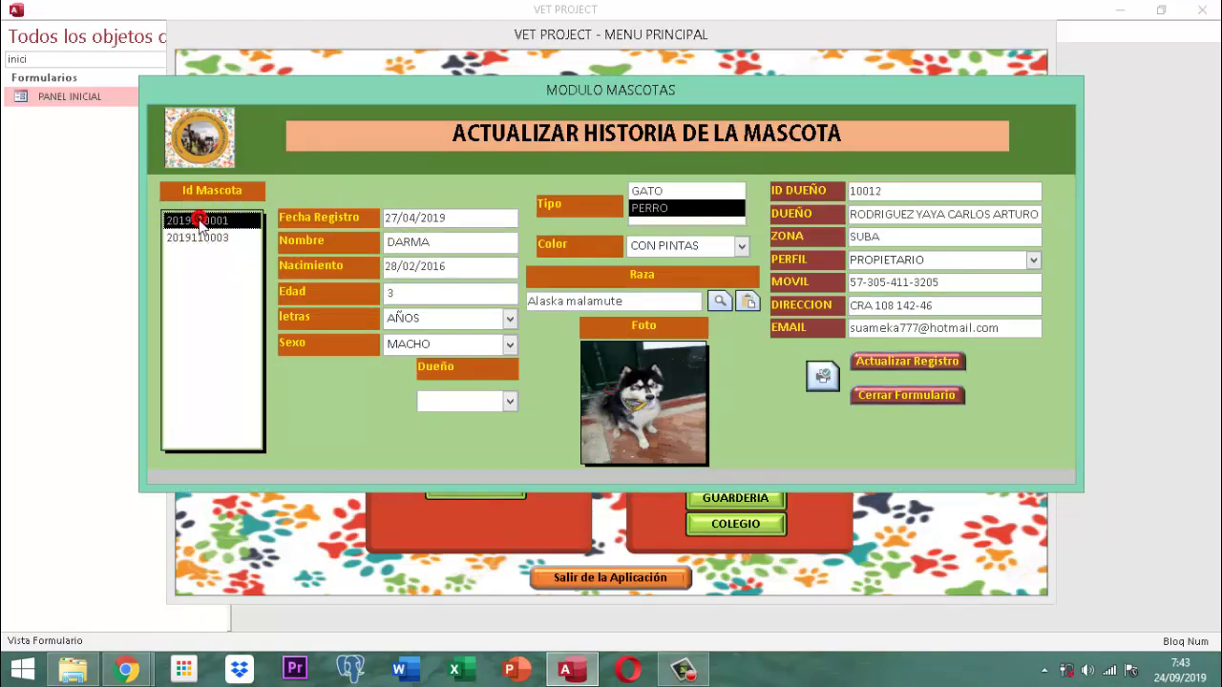
pyautogui.click(195, 237)
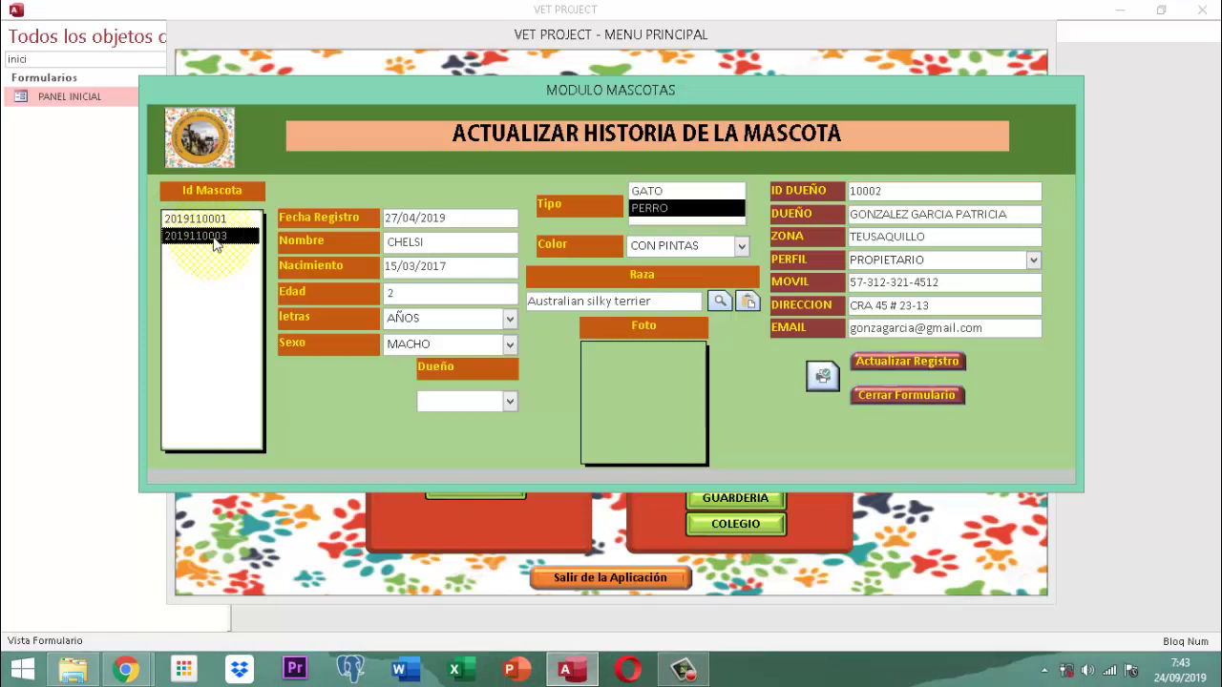
# Preview the history report for the selected pet, examine its pet, photo, breed and owner fields up close, and close the preview.
pyautogui.click(820, 384)
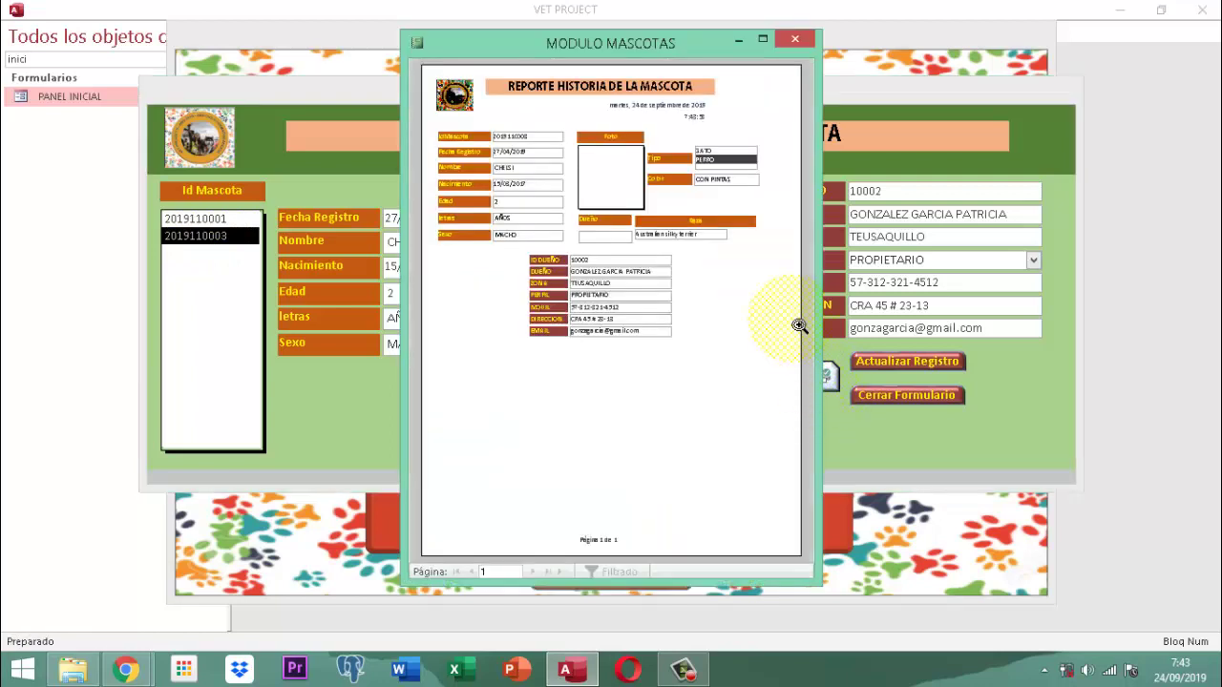
pyautogui.click(612, 139)
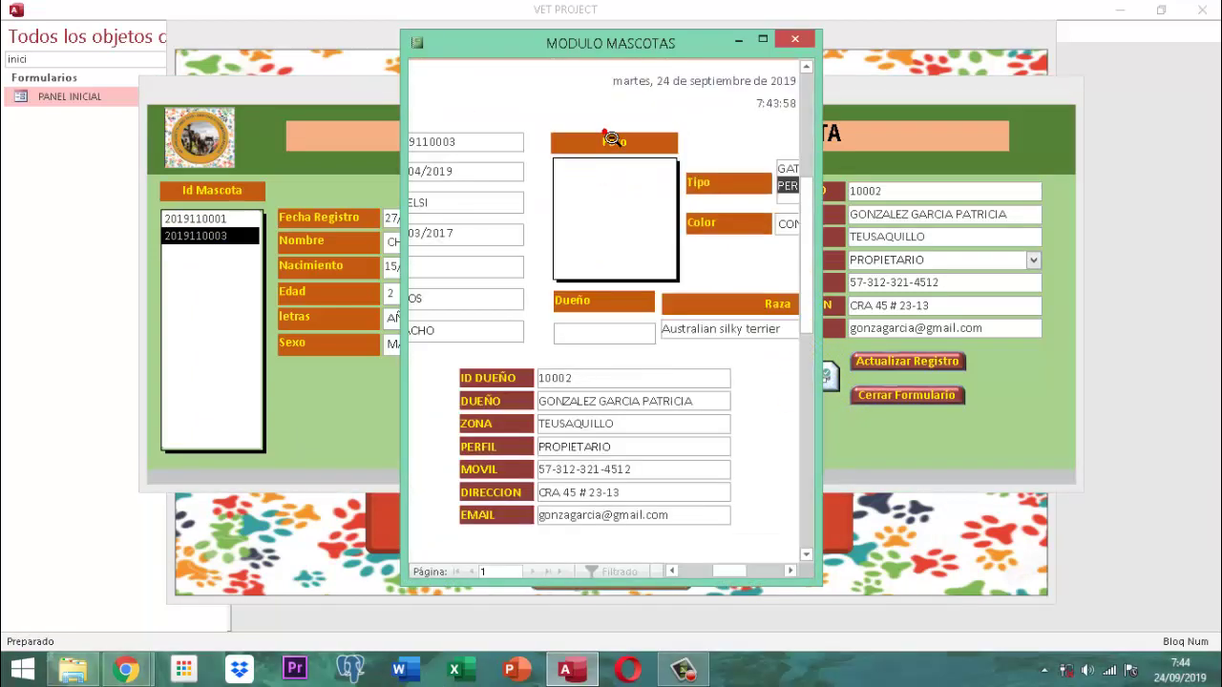
pyautogui.click(611, 136)
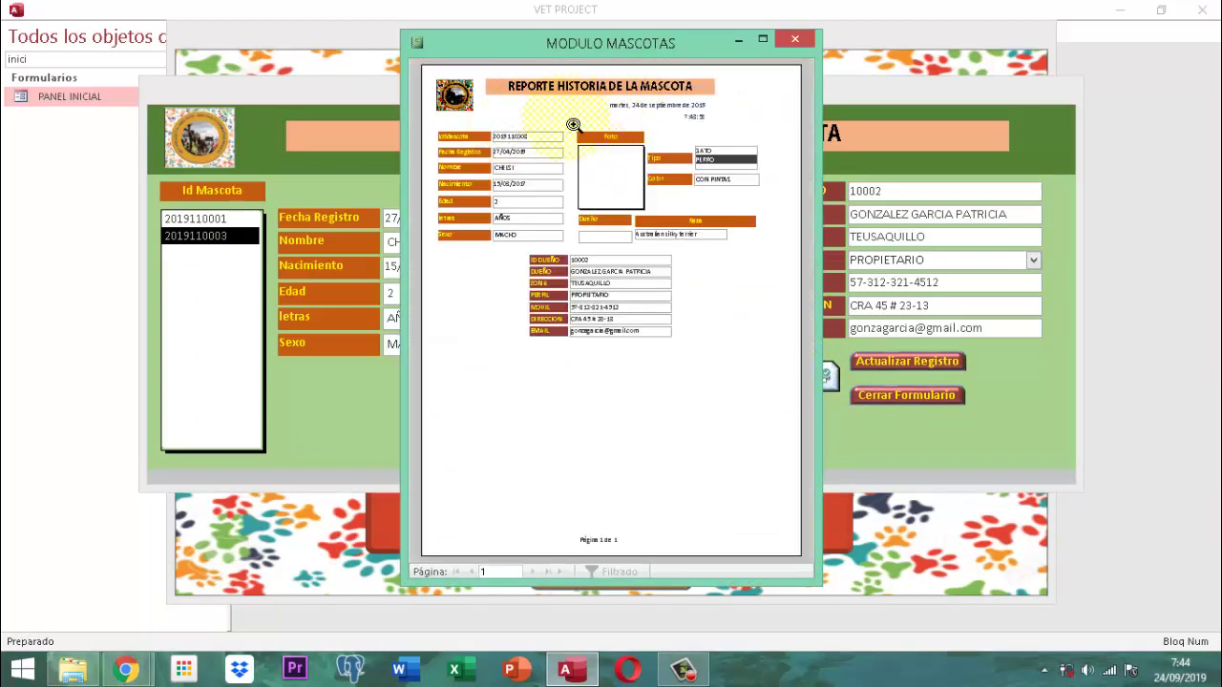
pyautogui.click(517, 122)
pyautogui.click(482, 139)
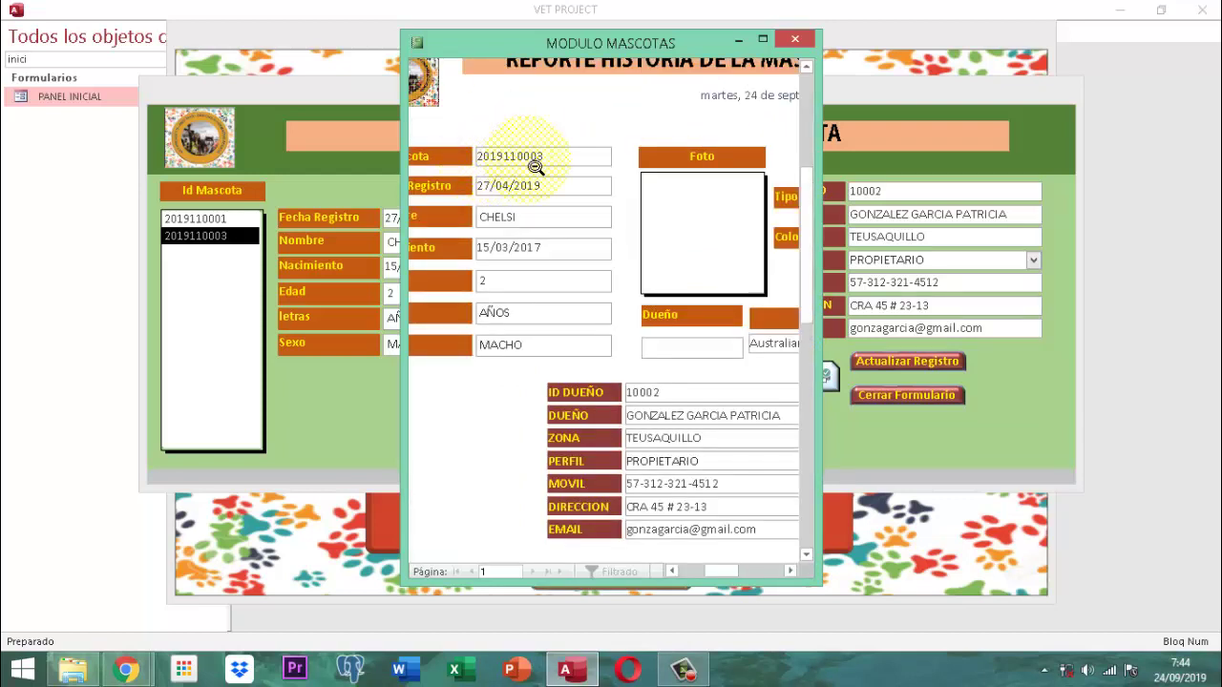
pyautogui.click(536, 227)
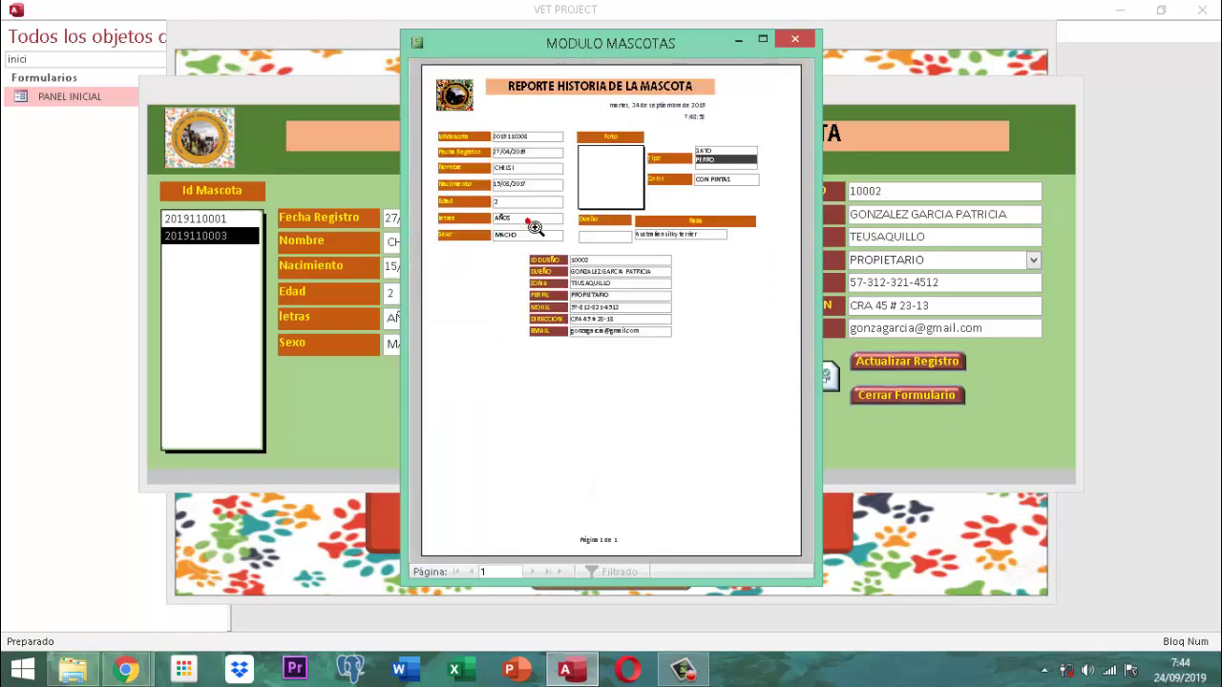
pyautogui.click(520, 227)
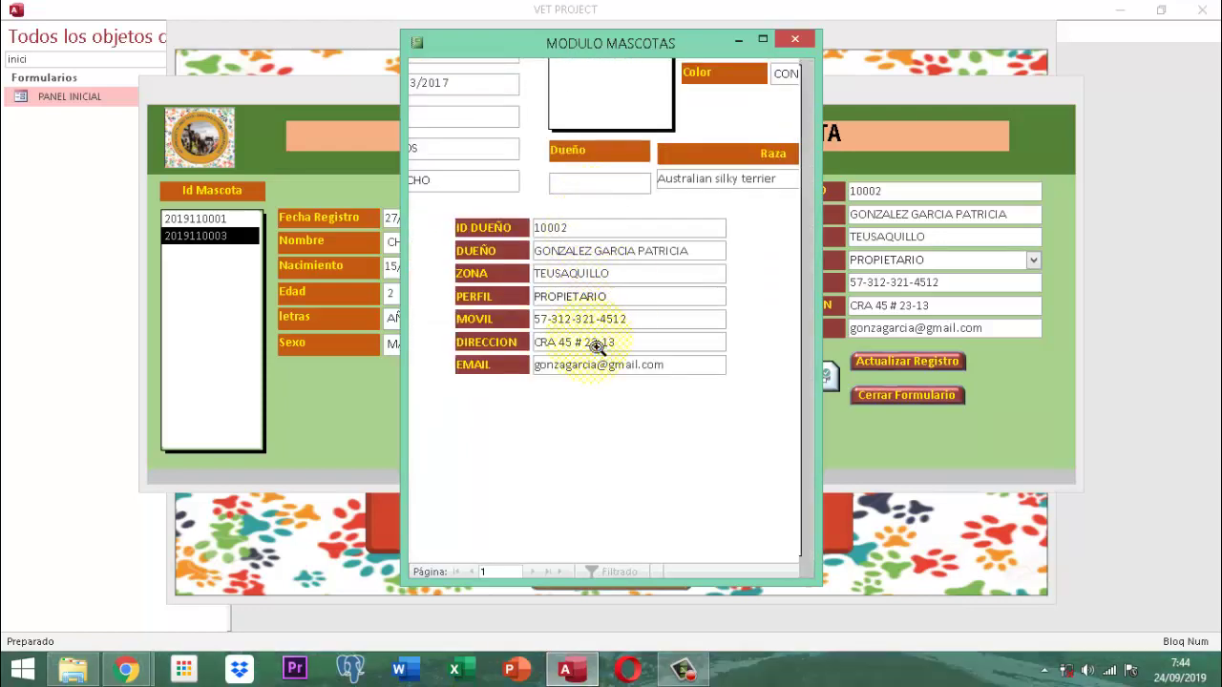
pyautogui.click(582, 339)
pyautogui.click(721, 143)
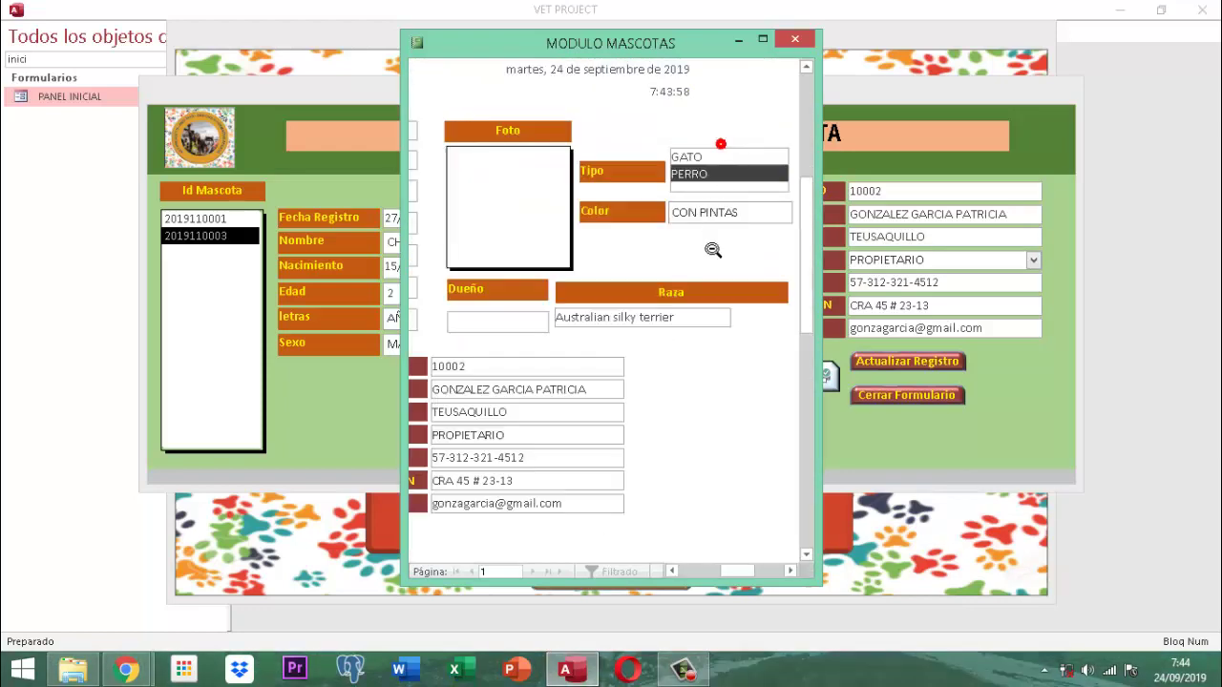
pyautogui.click(659, 236)
pyautogui.click(614, 181)
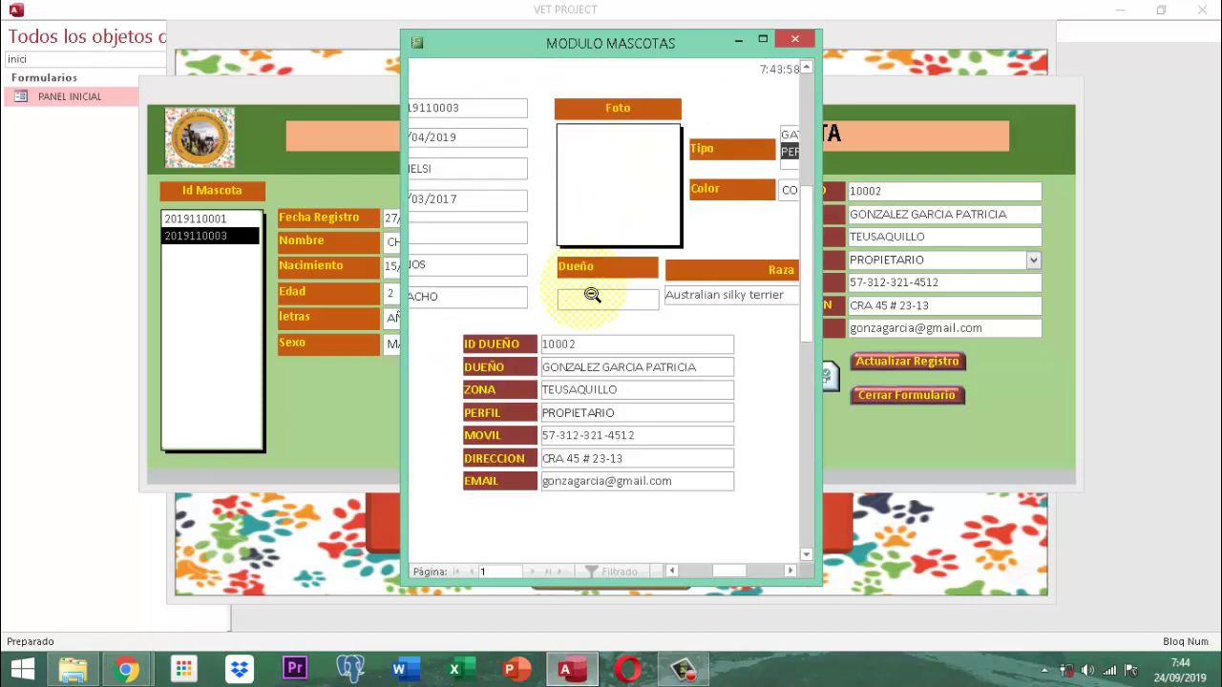
pyautogui.click(648, 277)
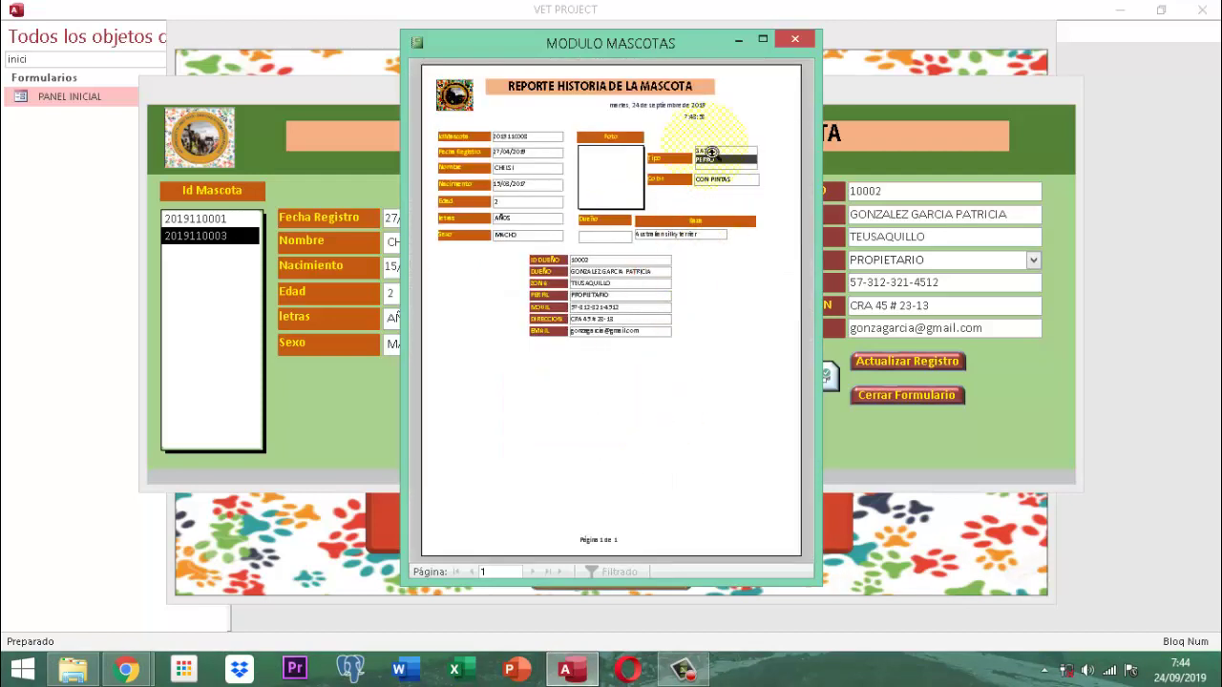
pyautogui.click(664, 262)
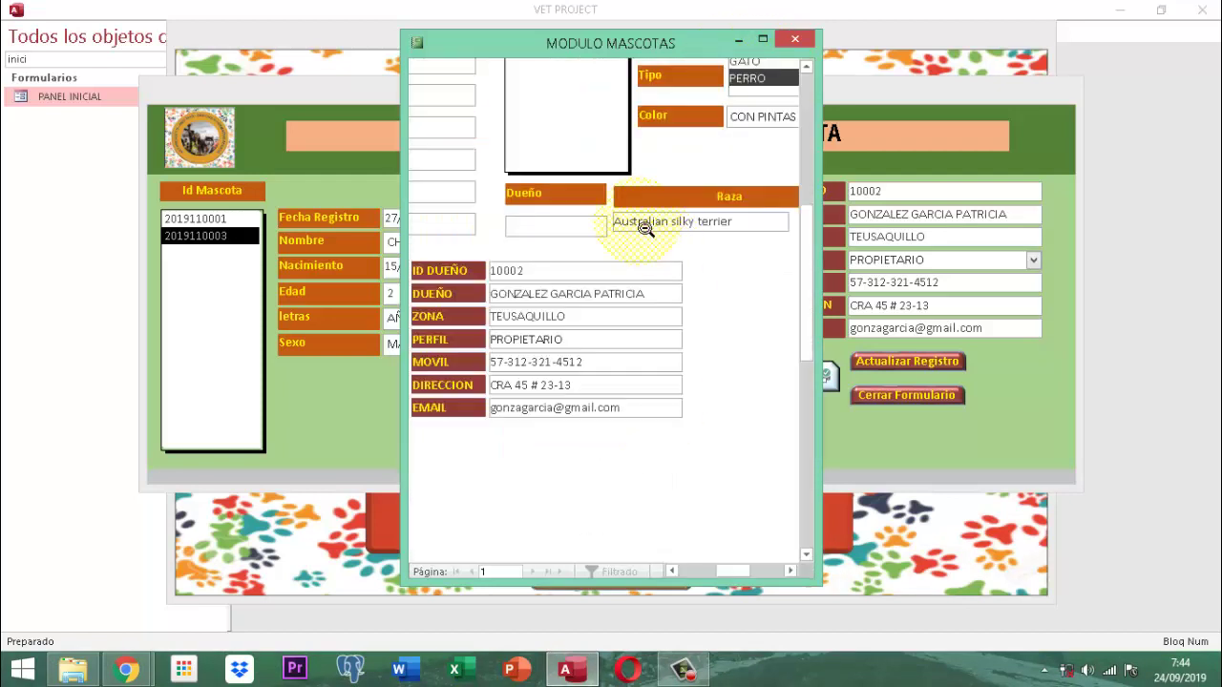
pyautogui.click(794, 39)
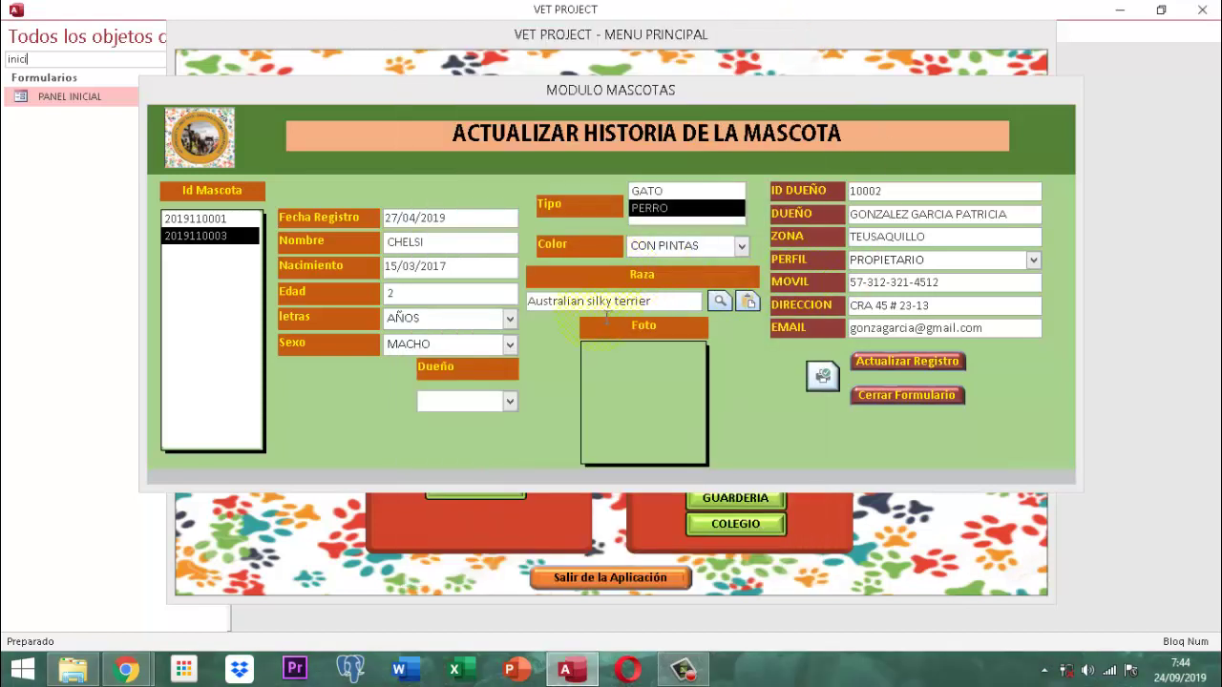
pyautogui.click(204, 218)
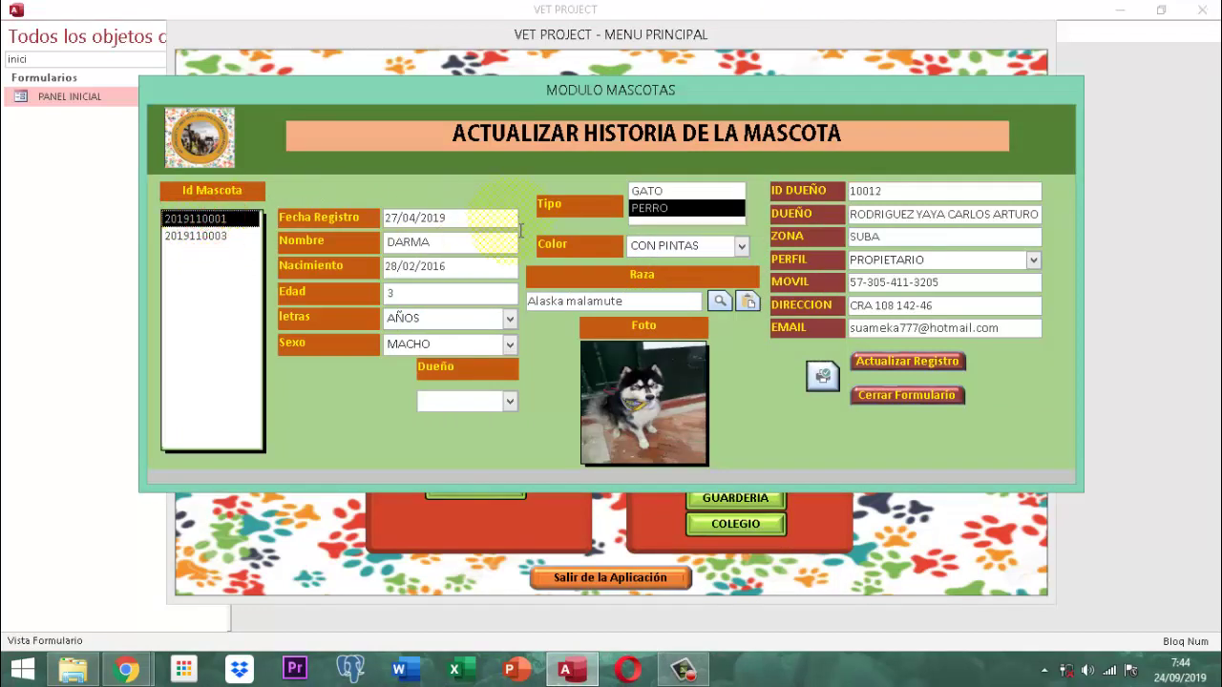
pyautogui.click(822, 376)
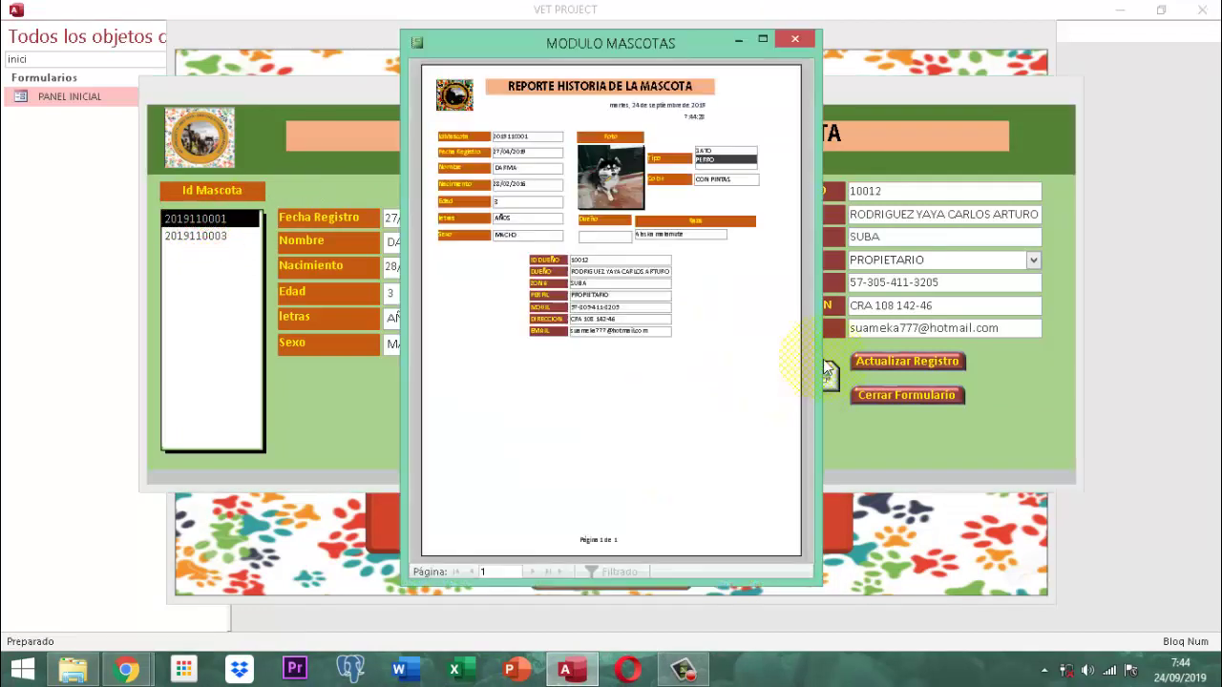
pyautogui.click(611, 176)
pyautogui.click(611, 177)
pyautogui.click(496, 134)
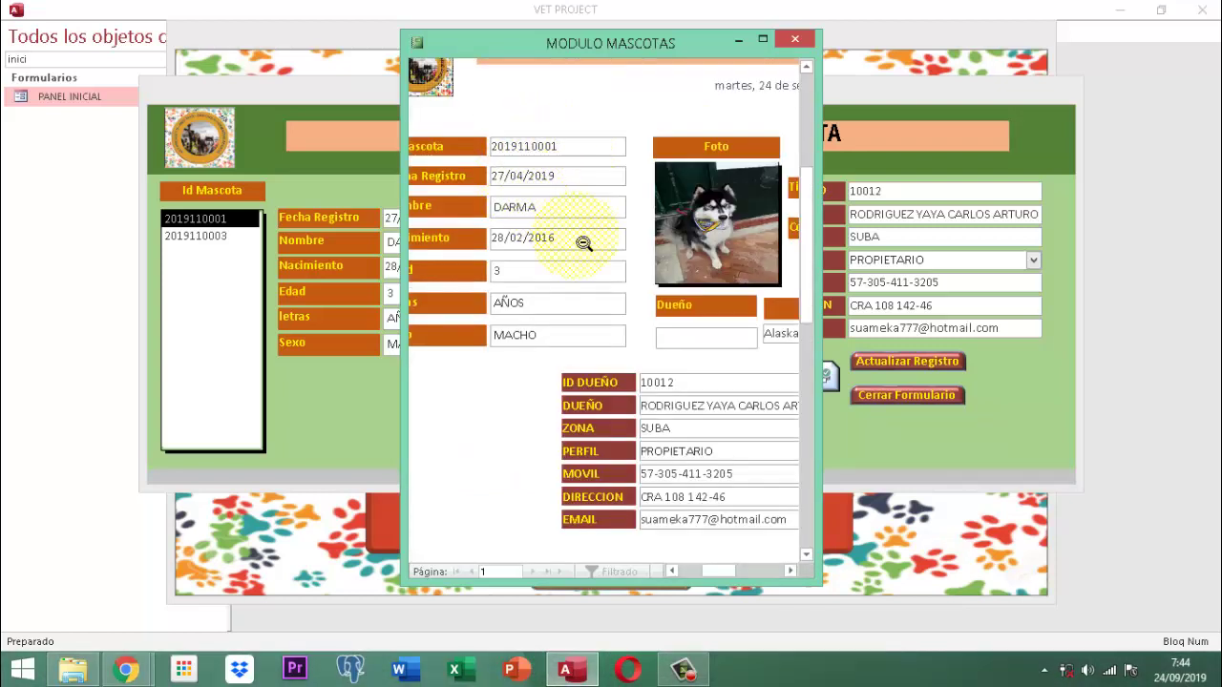
pyautogui.click(619, 394)
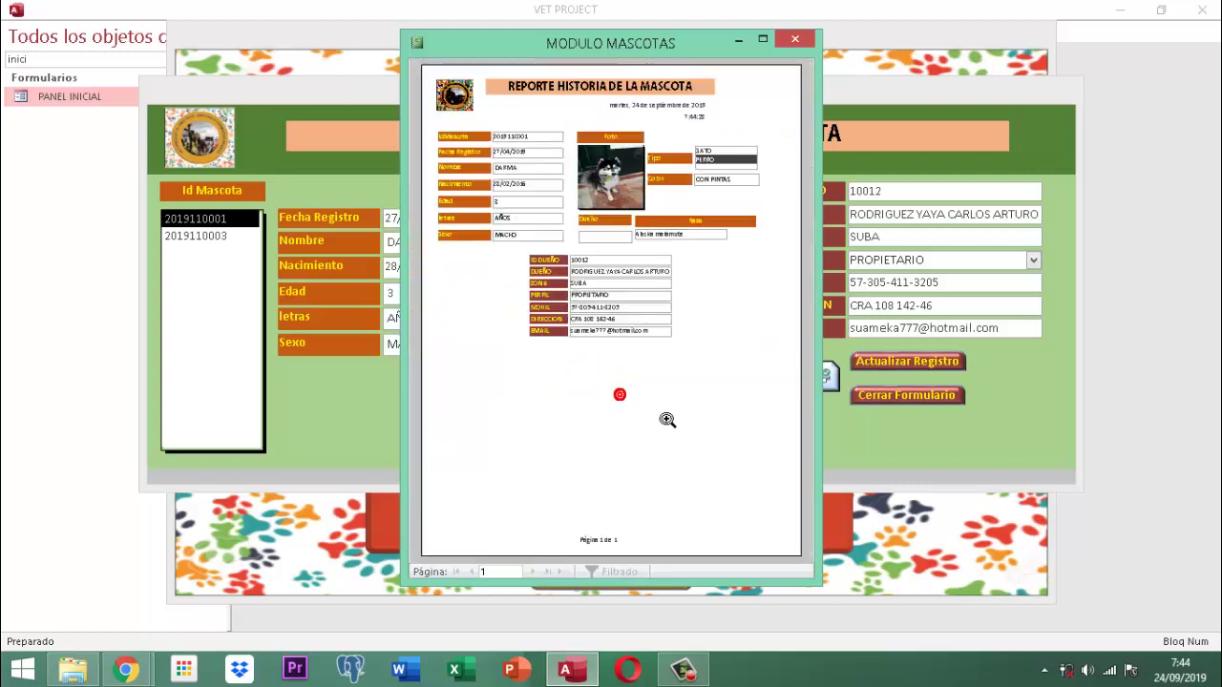
pyautogui.click(590, 305)
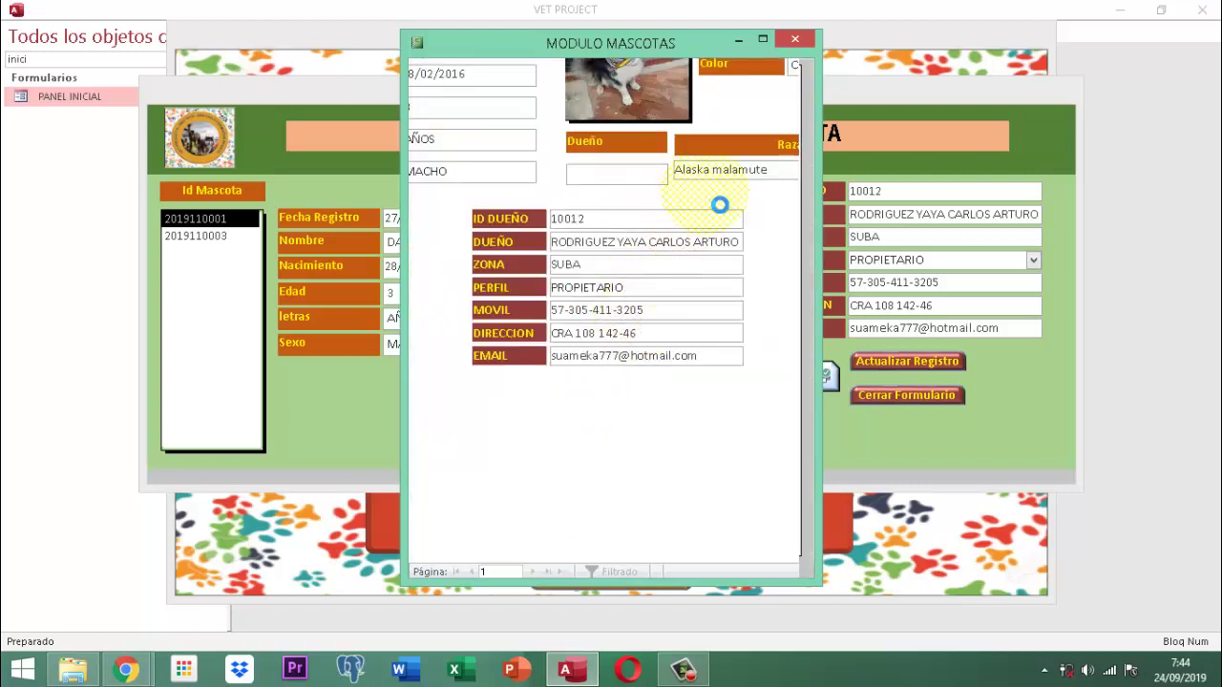
pyautogui.click(720, 204)
pyautogui.click(717, 180)
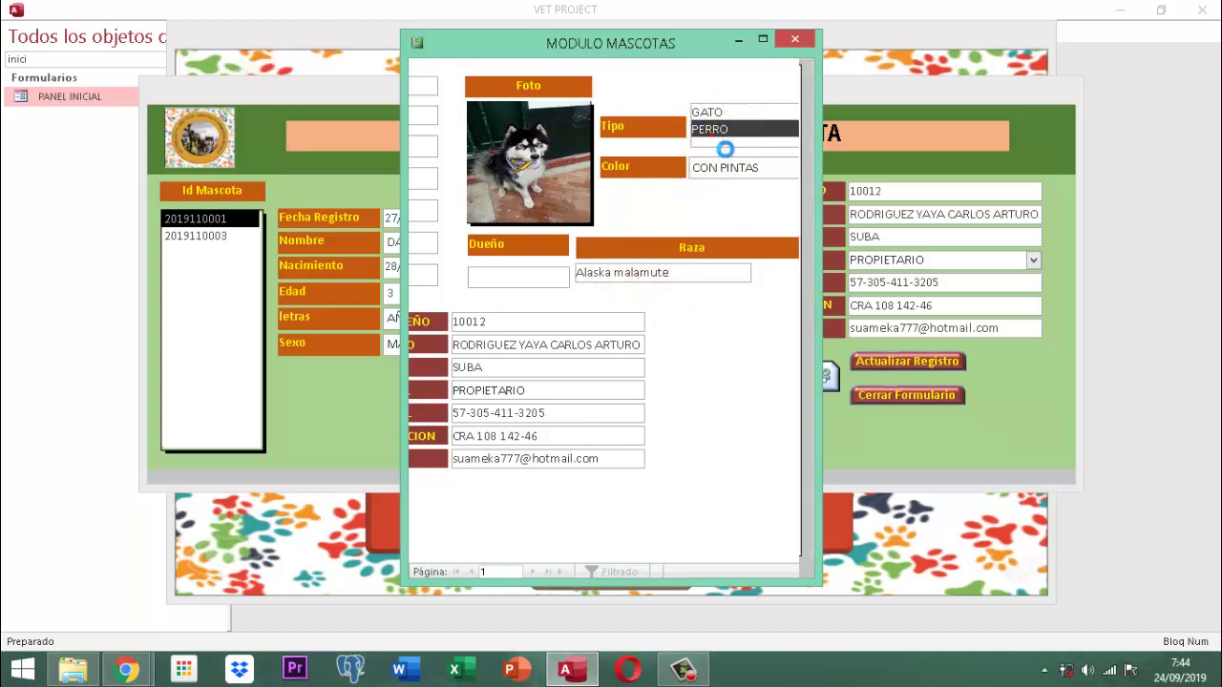
pyautogui.click(725, 149)
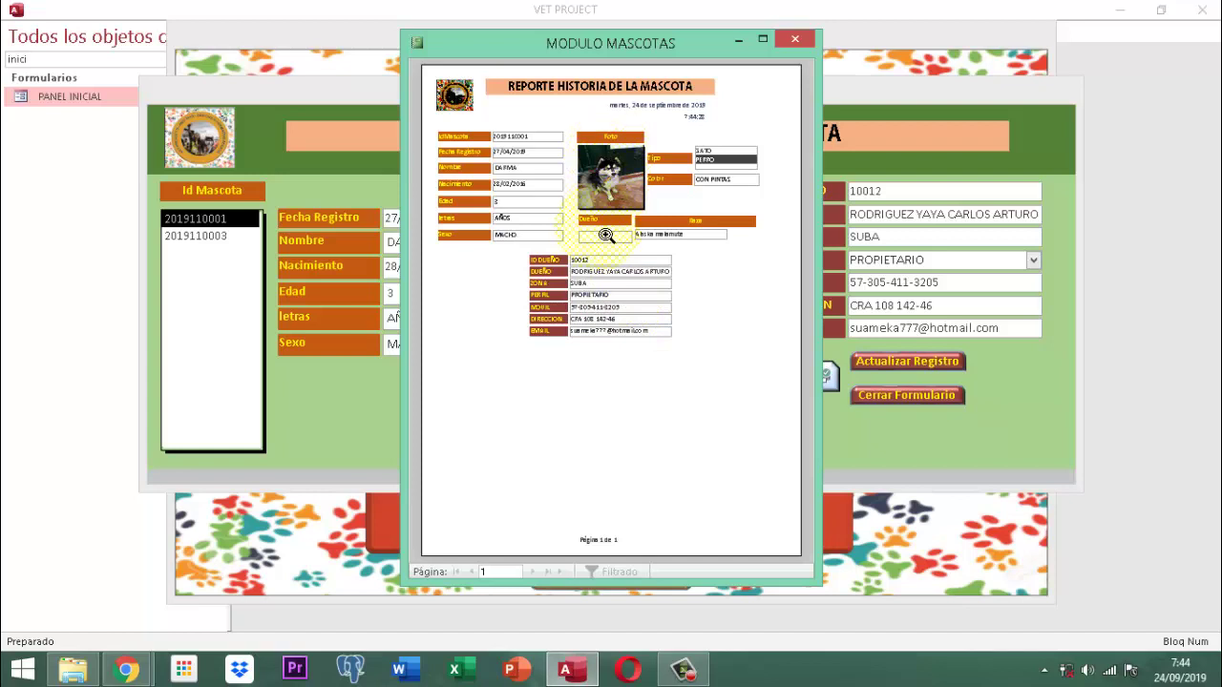
# Review the print, export and send-by-mail options available for the previewed history report, and close the preview.
pyautogui.rightClick(598, 232)
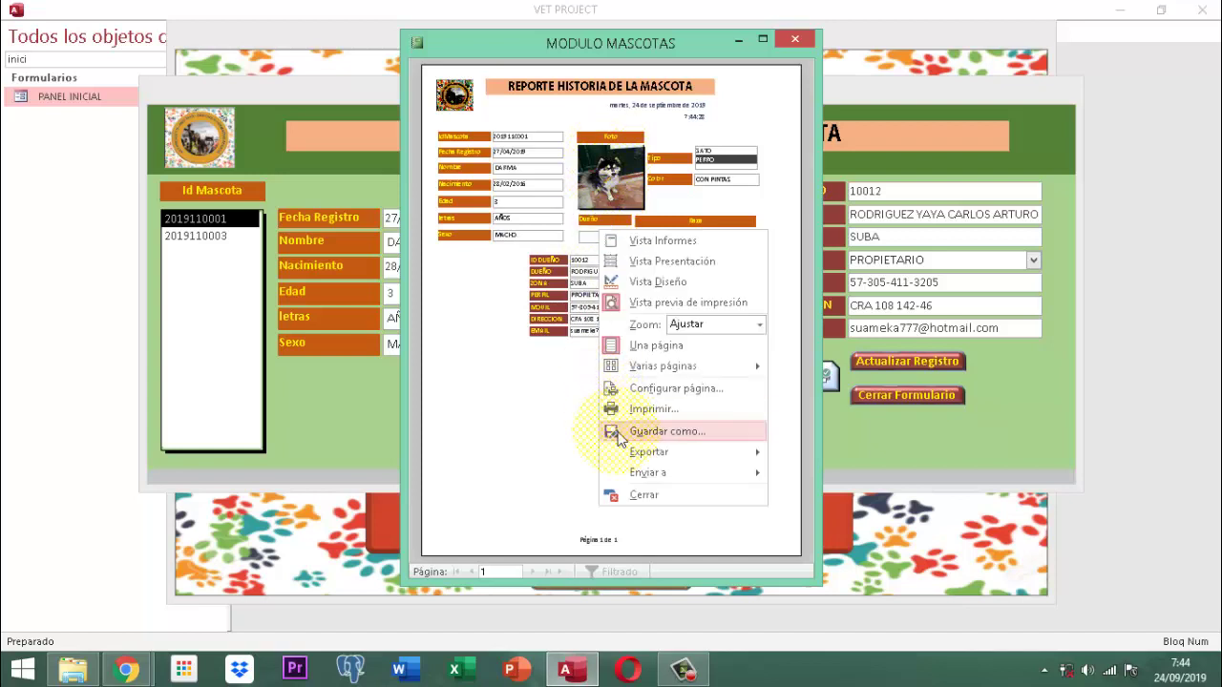
pyautogui.moveTo(649, 478)
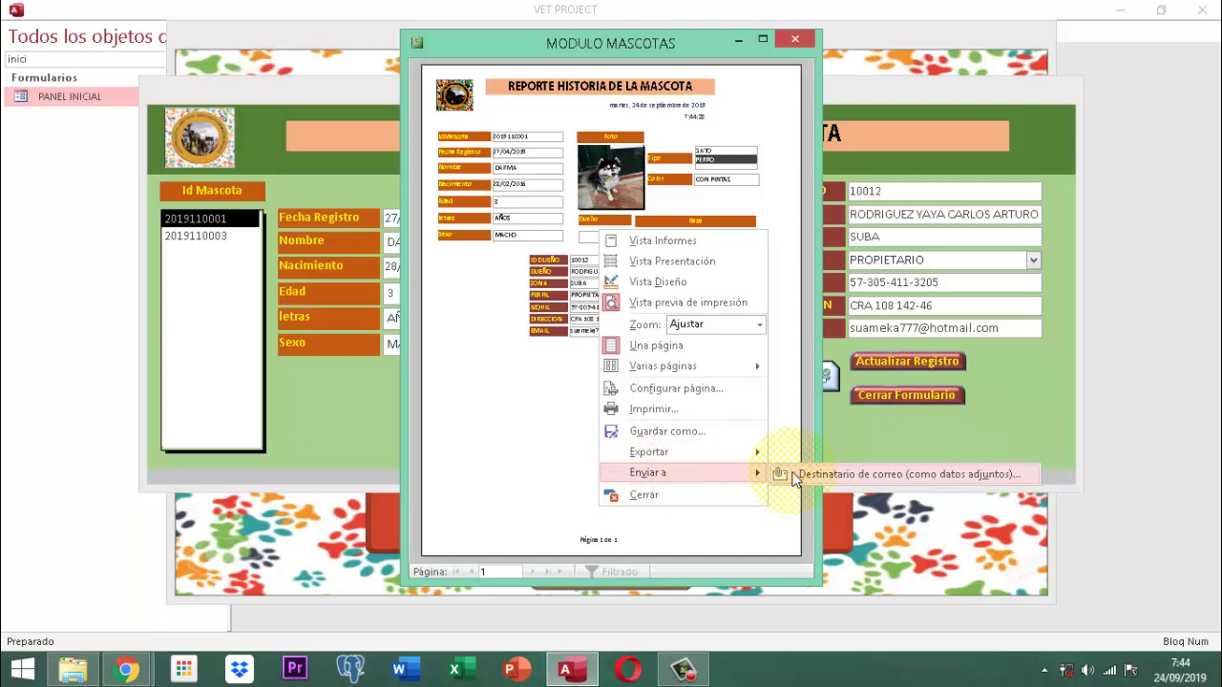
pyautogui.moveTo(707, 460)
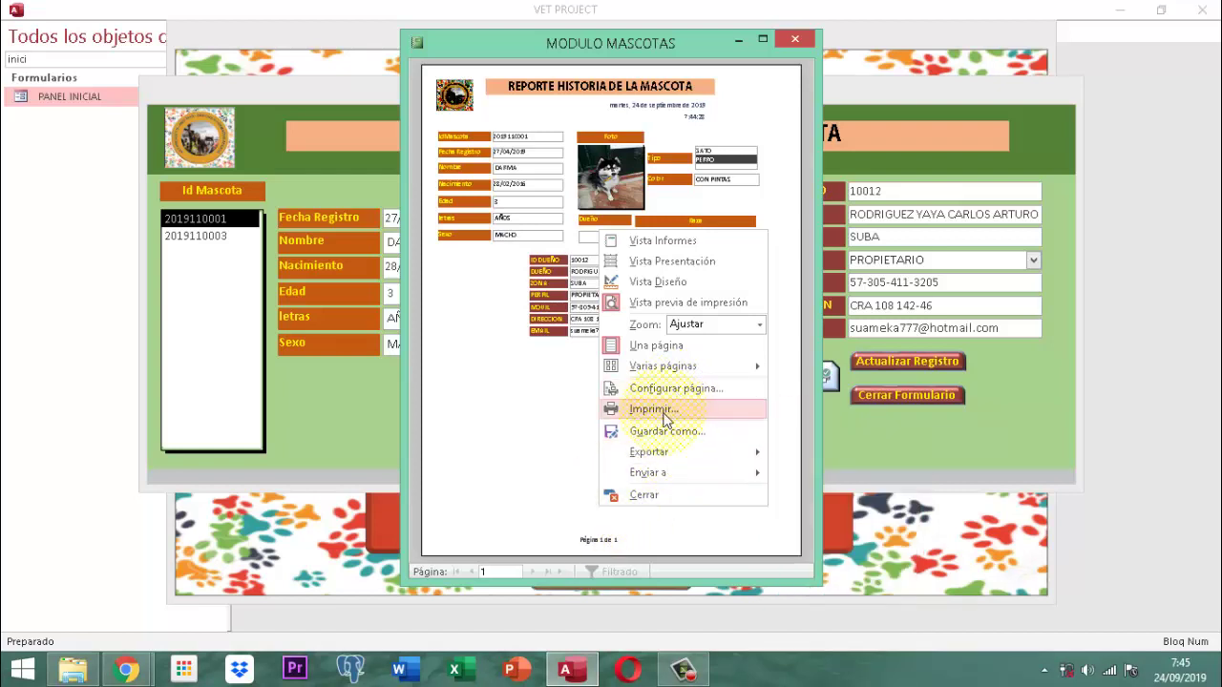
pyautogui.click(800, 45)
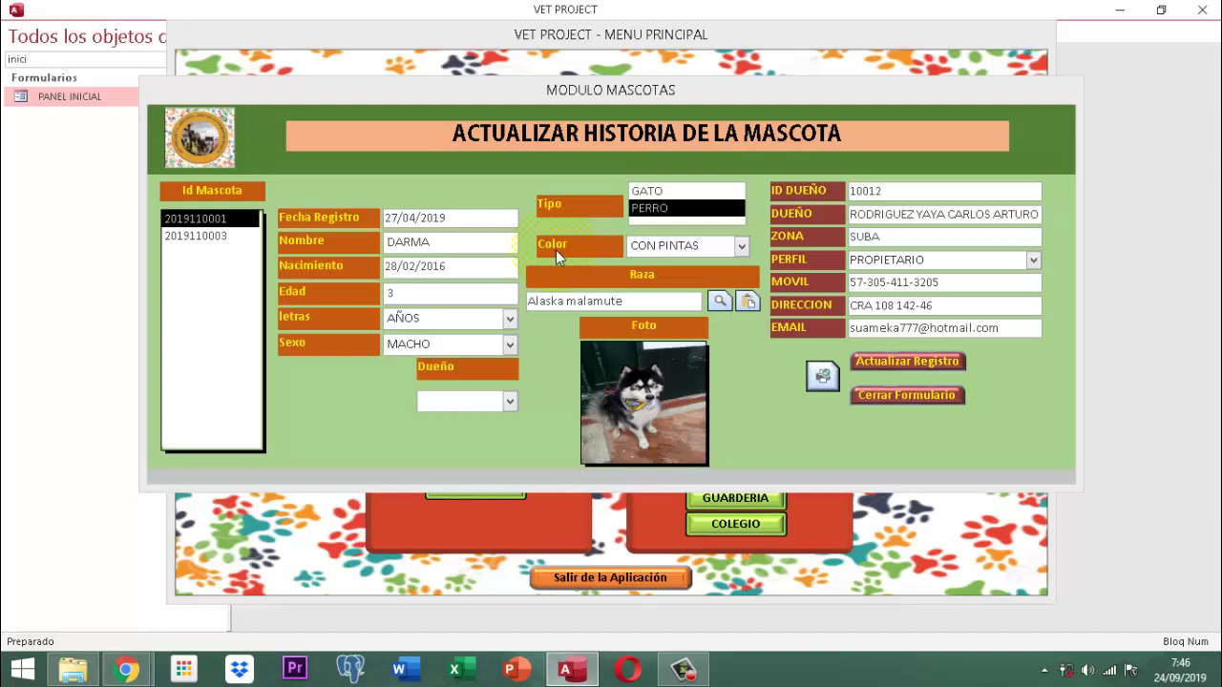
# Close the pet update form and the Mascotas menu, exit the application from the main menu, and close the vet project II folder window.
pyautogui.click(926, 393)
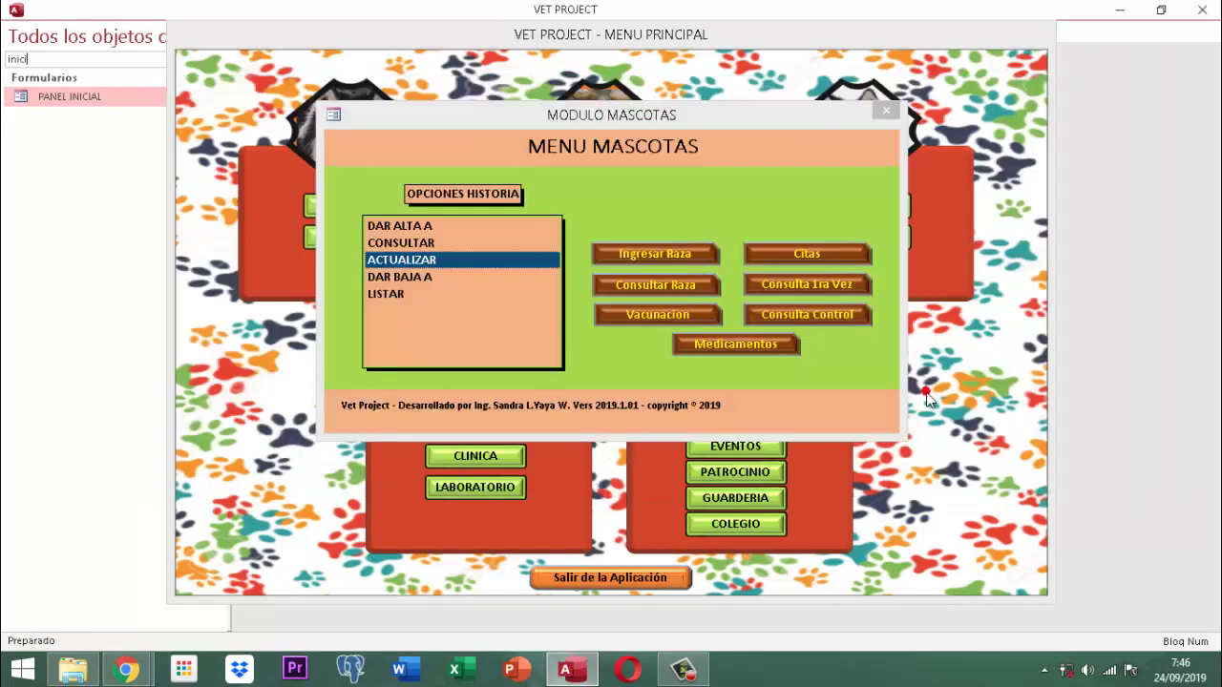
pyautogui.click(888, 112)
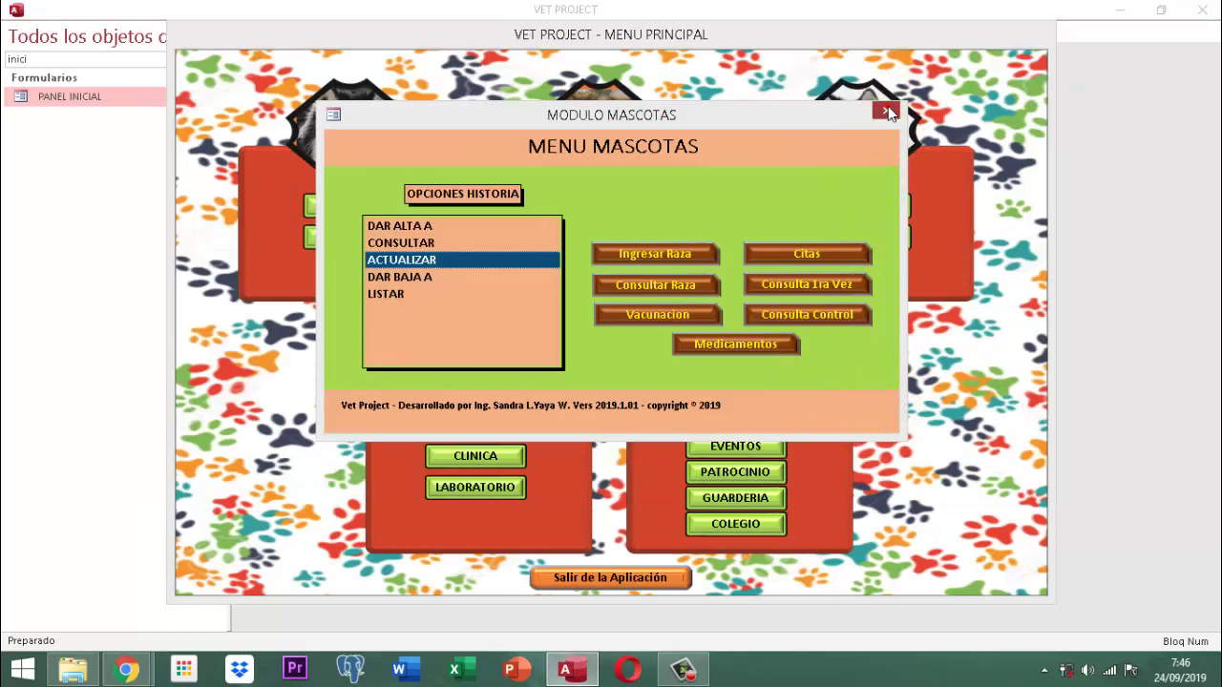
pyautogui.click(888, 112)
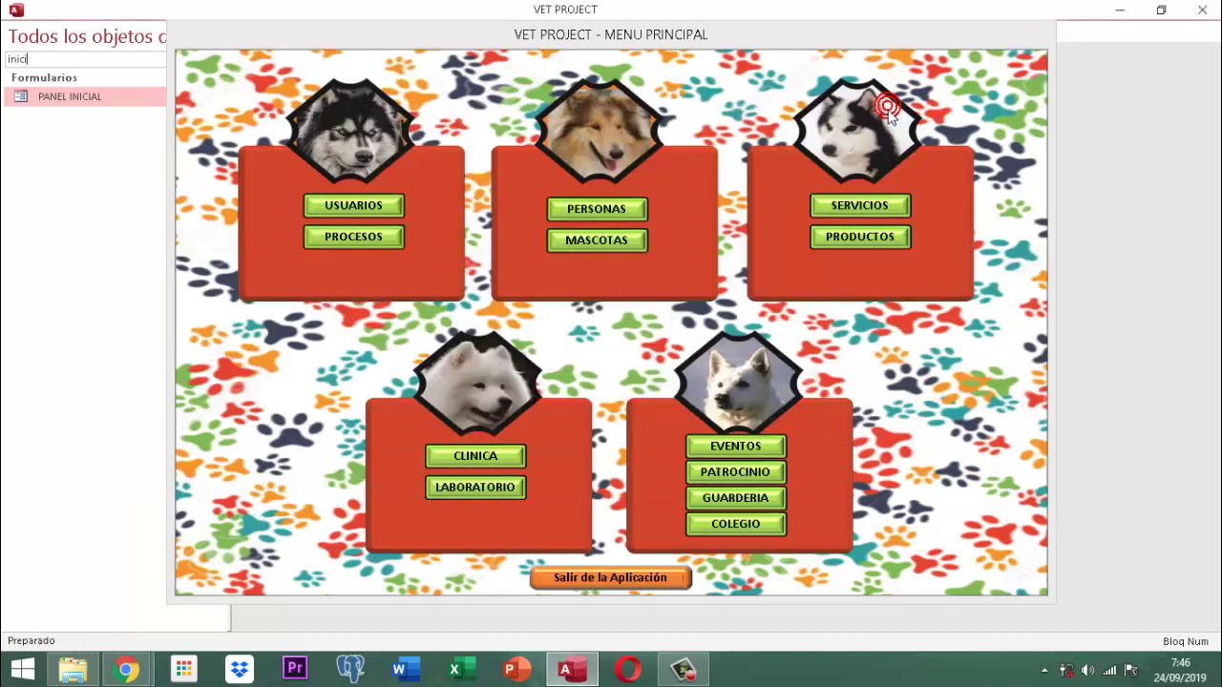
pyautogui.click(587, 578)
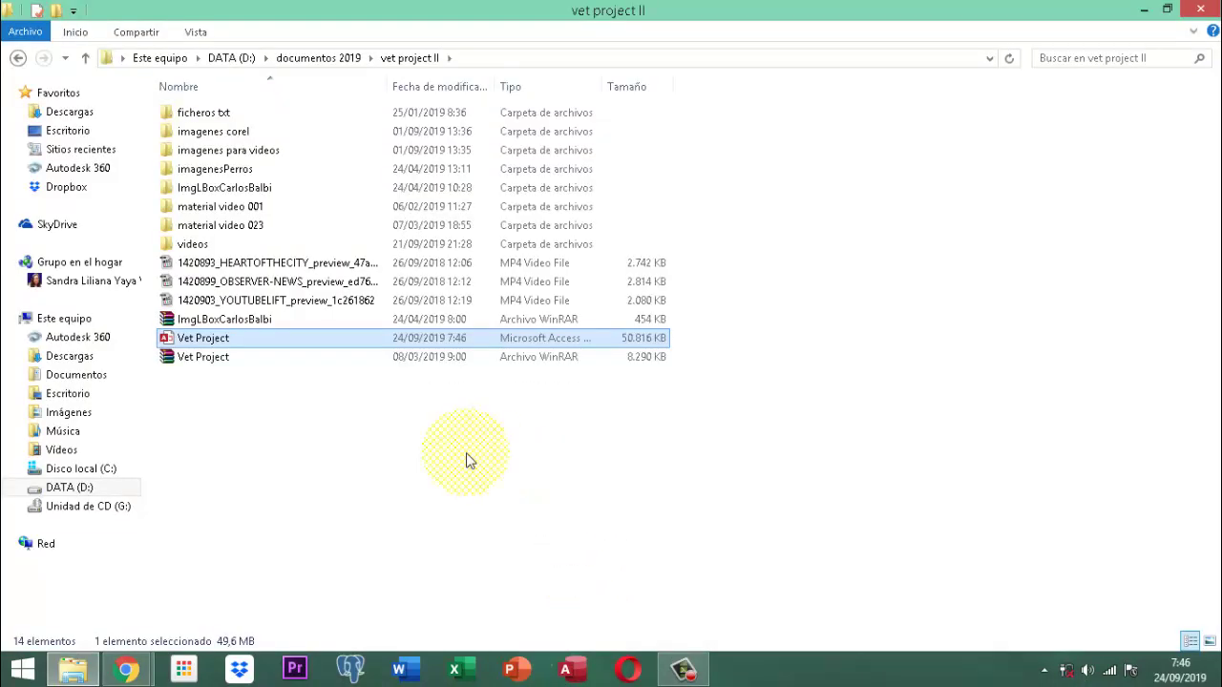
pyautogui.click(1201, 9)
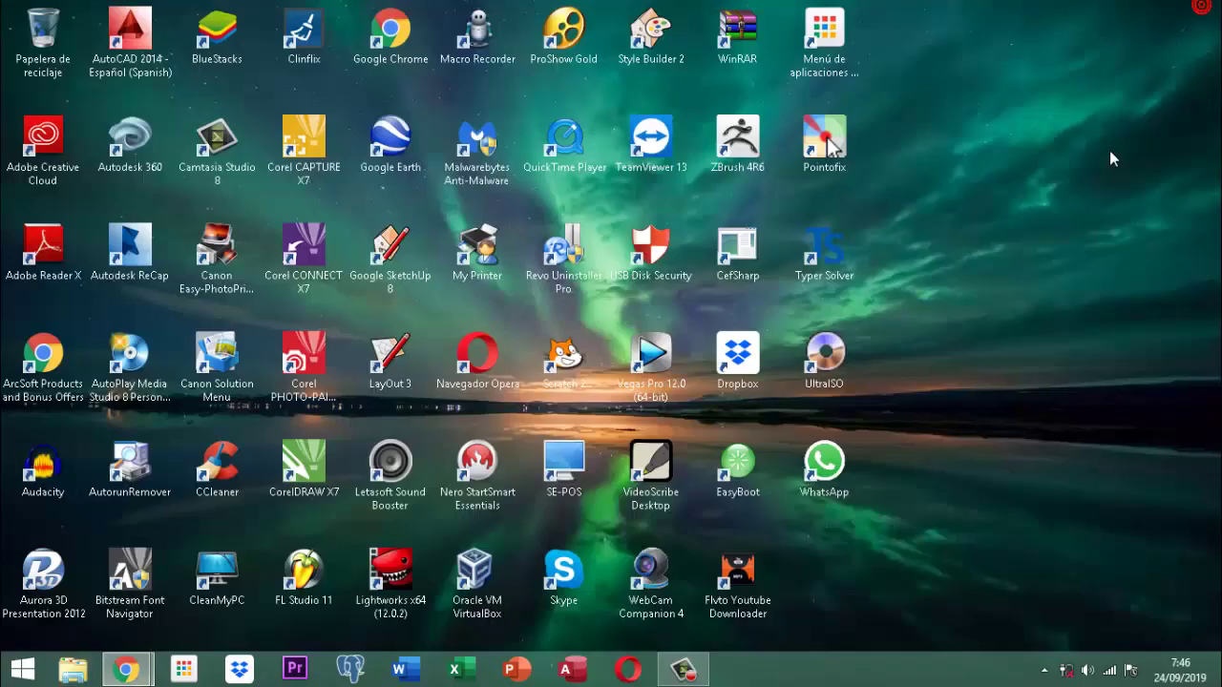